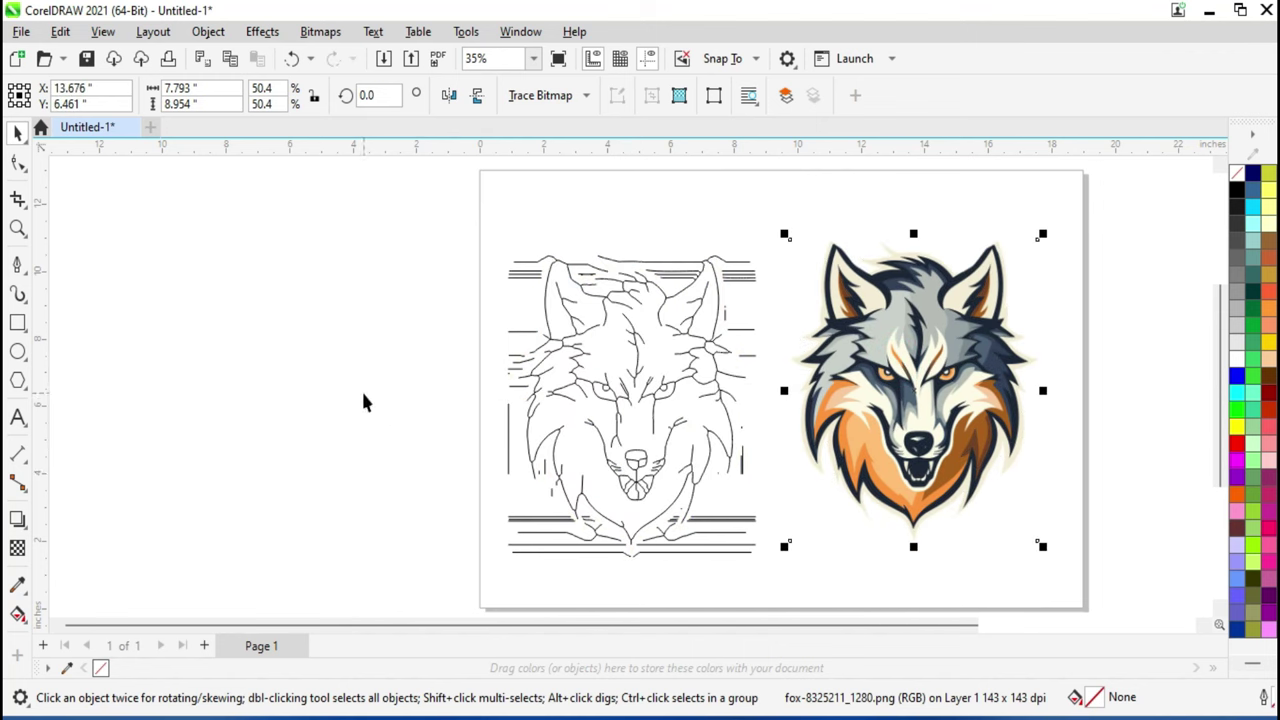
- Deselect the wolf bitmap and scroll the view across the page
click(363, 391)
scroll(626, 425, up, 2)
scroll(979, 460, down, 1)
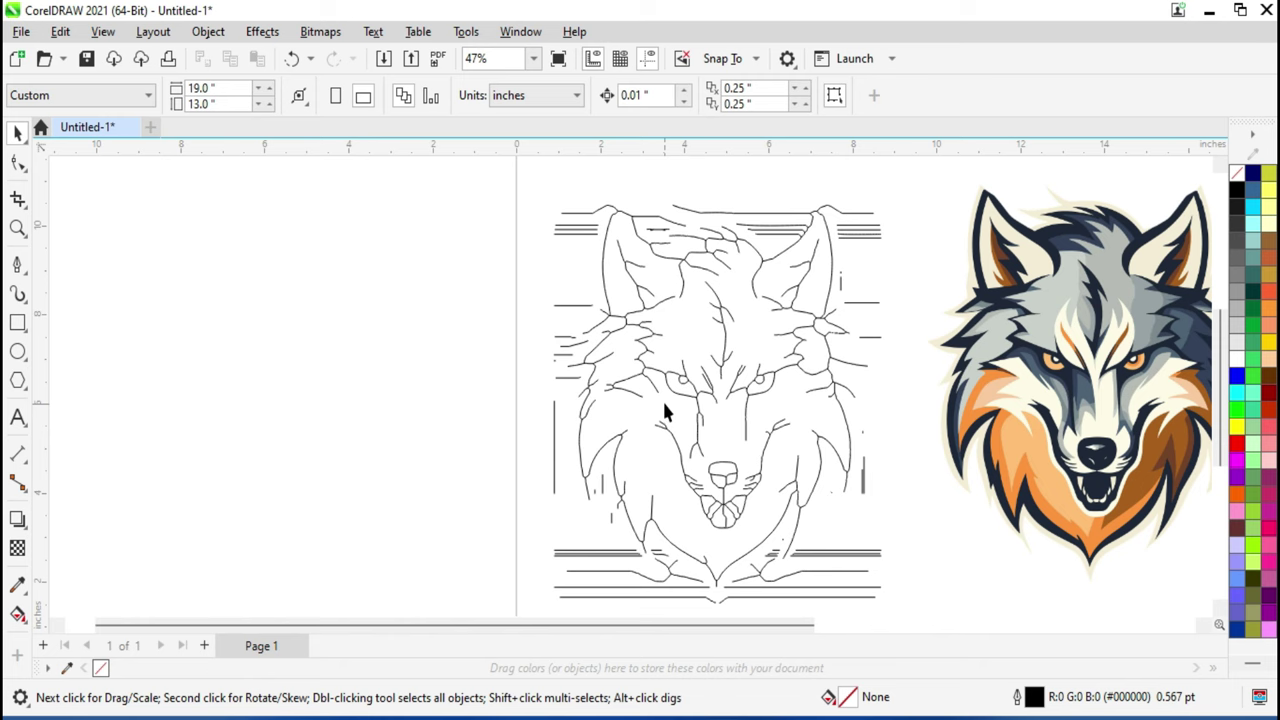
scroll(650, 410, down, 2)
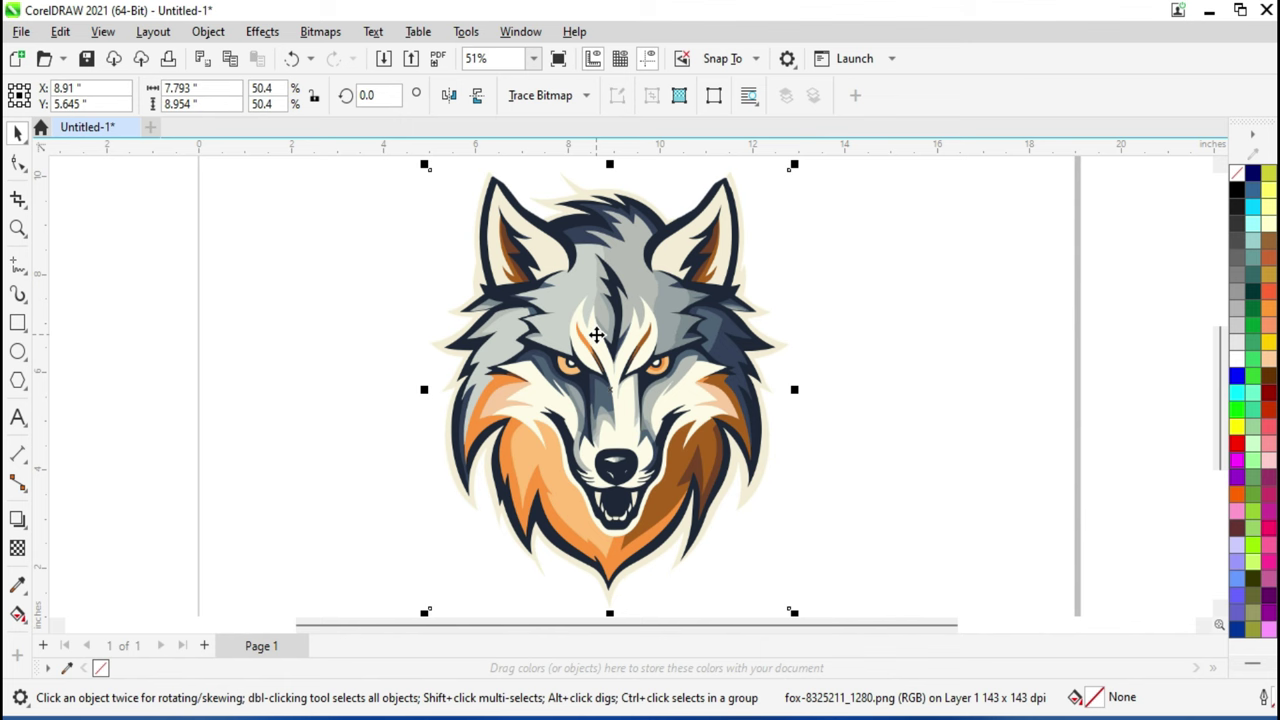
- Marquee-zoom close in on the wolf's left ear with the Zoom tool
key(z)
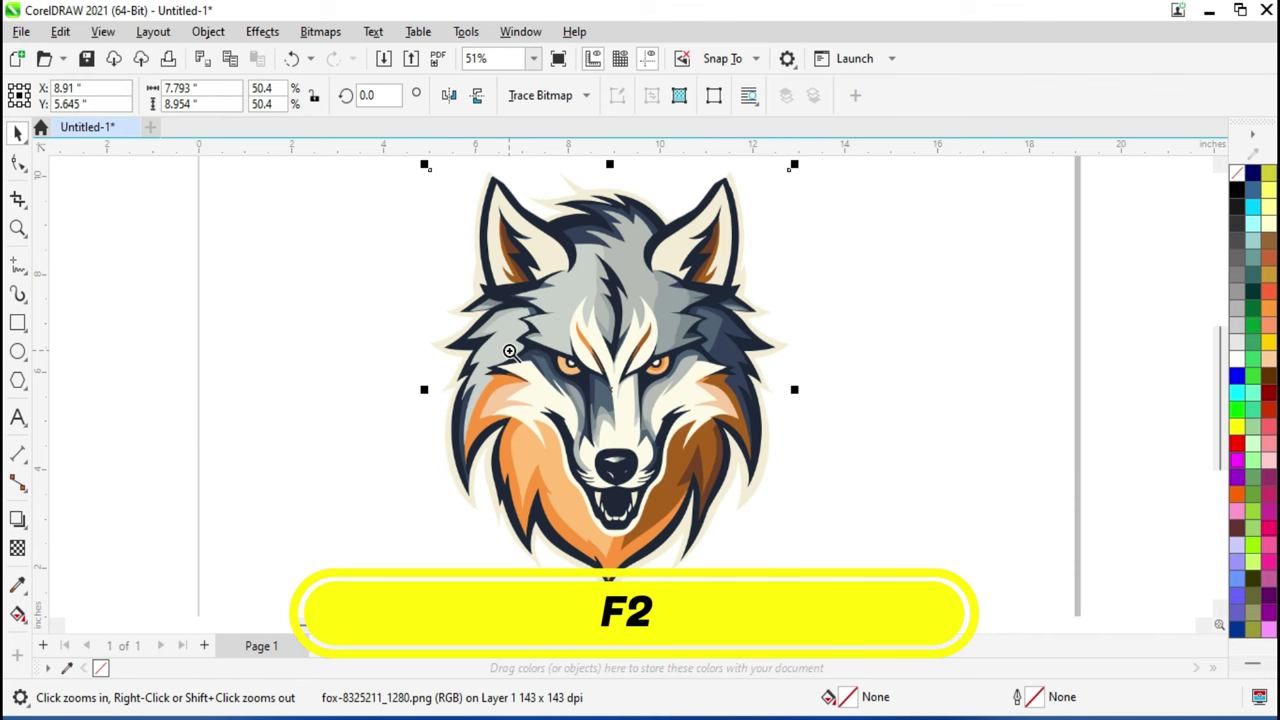
drag(371, 163, 617, 337)
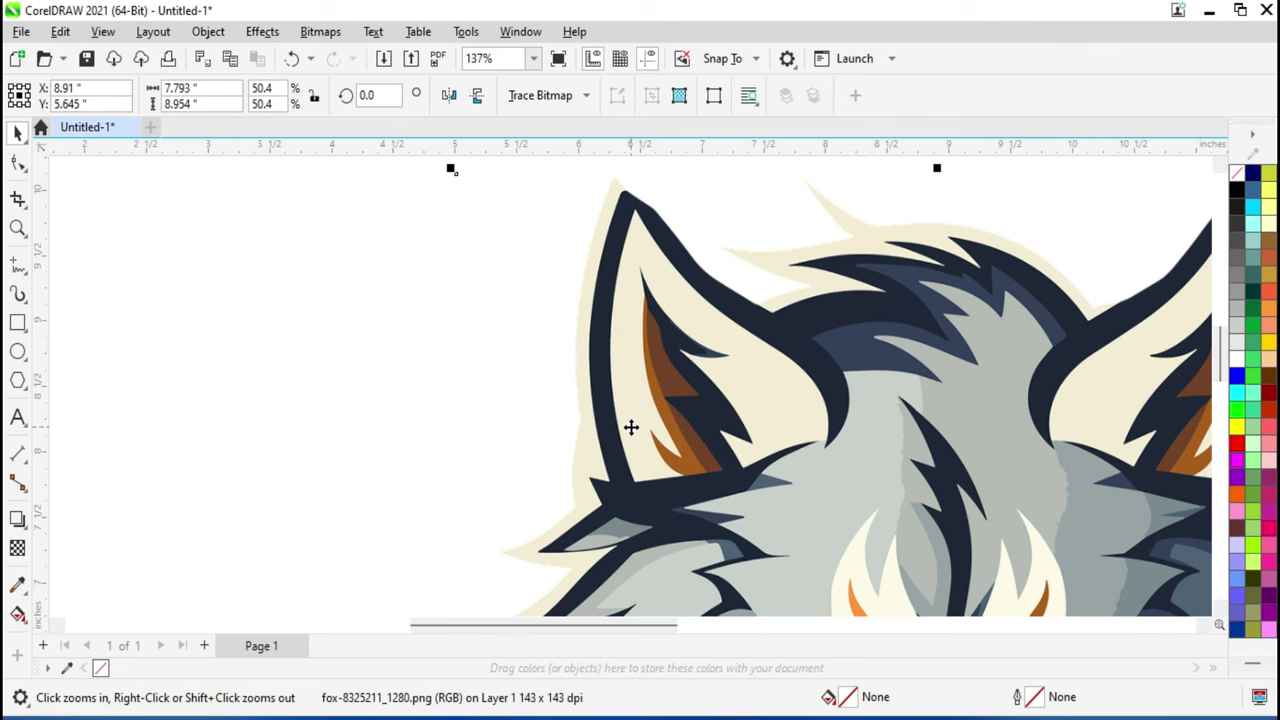
key(F3)
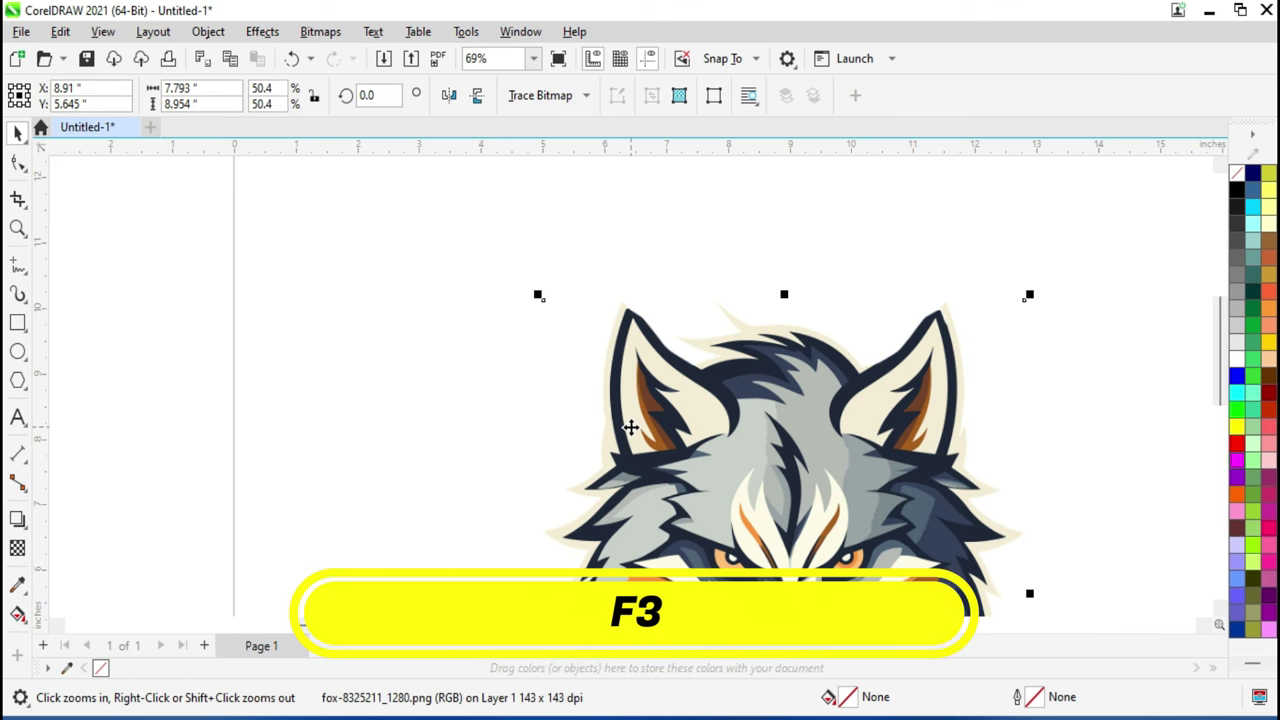
drag(489, 263, 737, 492)
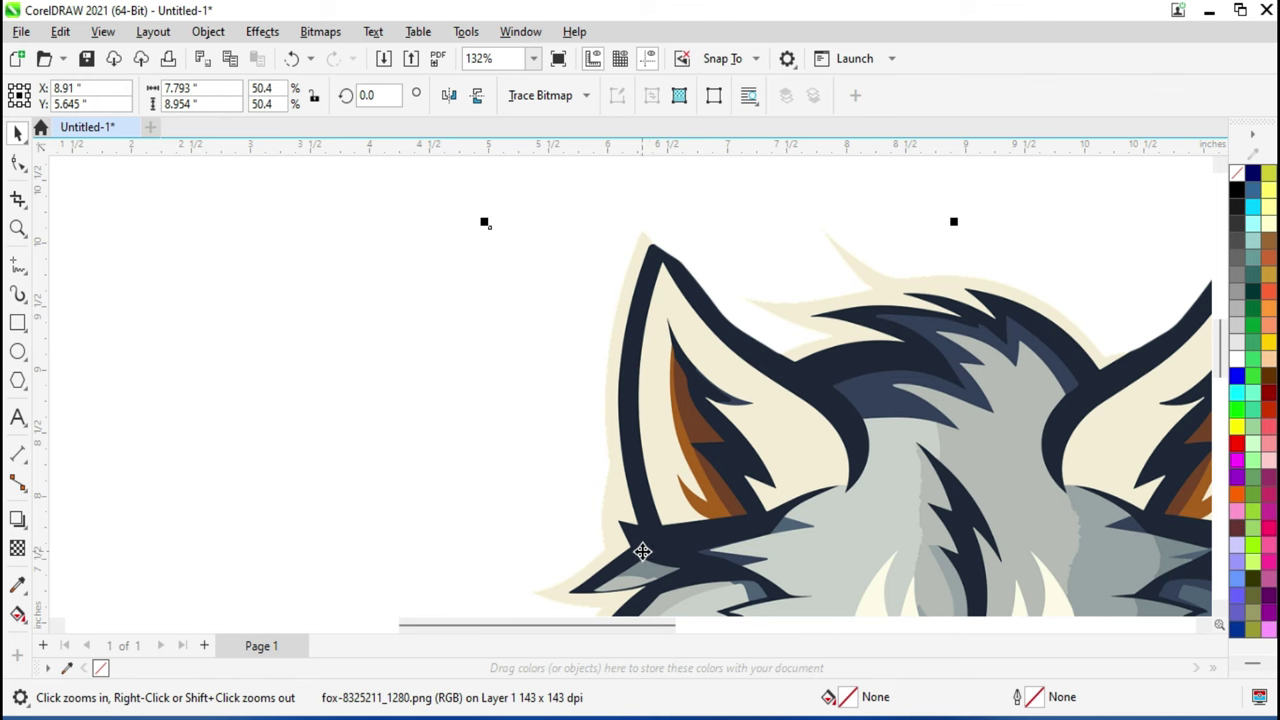
- Pick the Bézier tool and place the first node beside the wolf's left ear
click(17, 264)
click(89, 310)
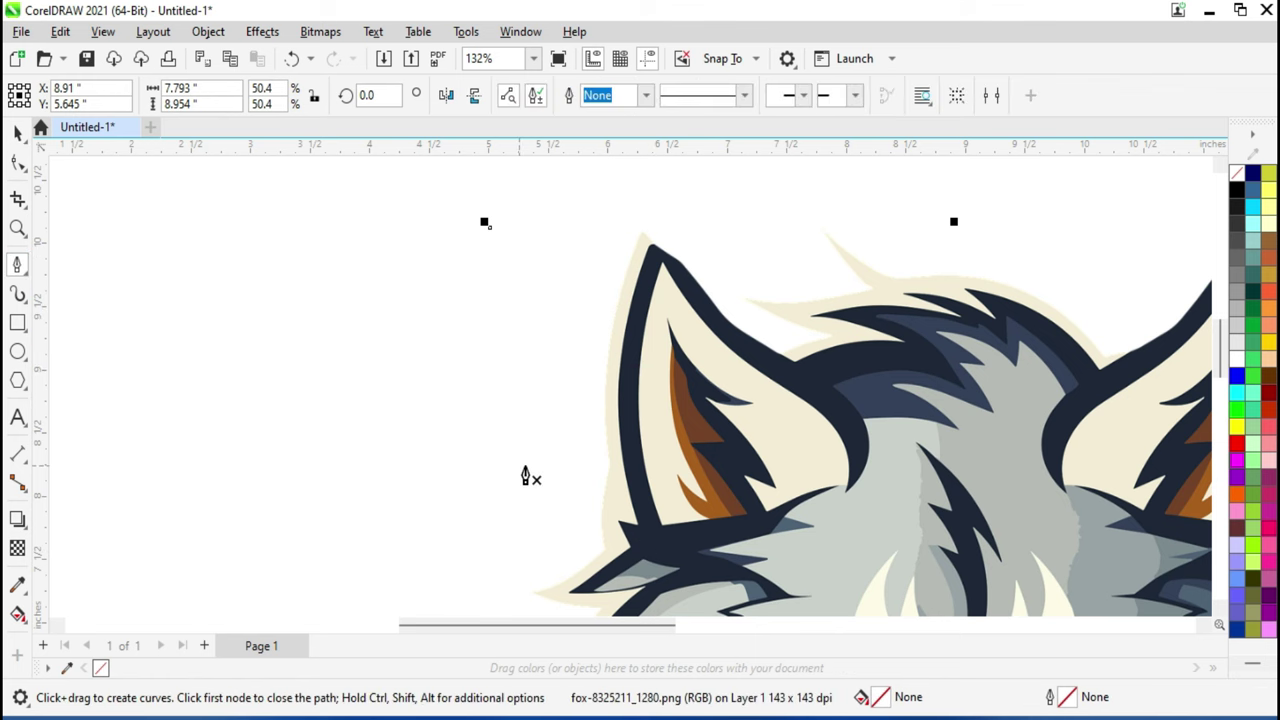
scroll(575, 472, up, 2)
scroll(677, 485, down, 1)
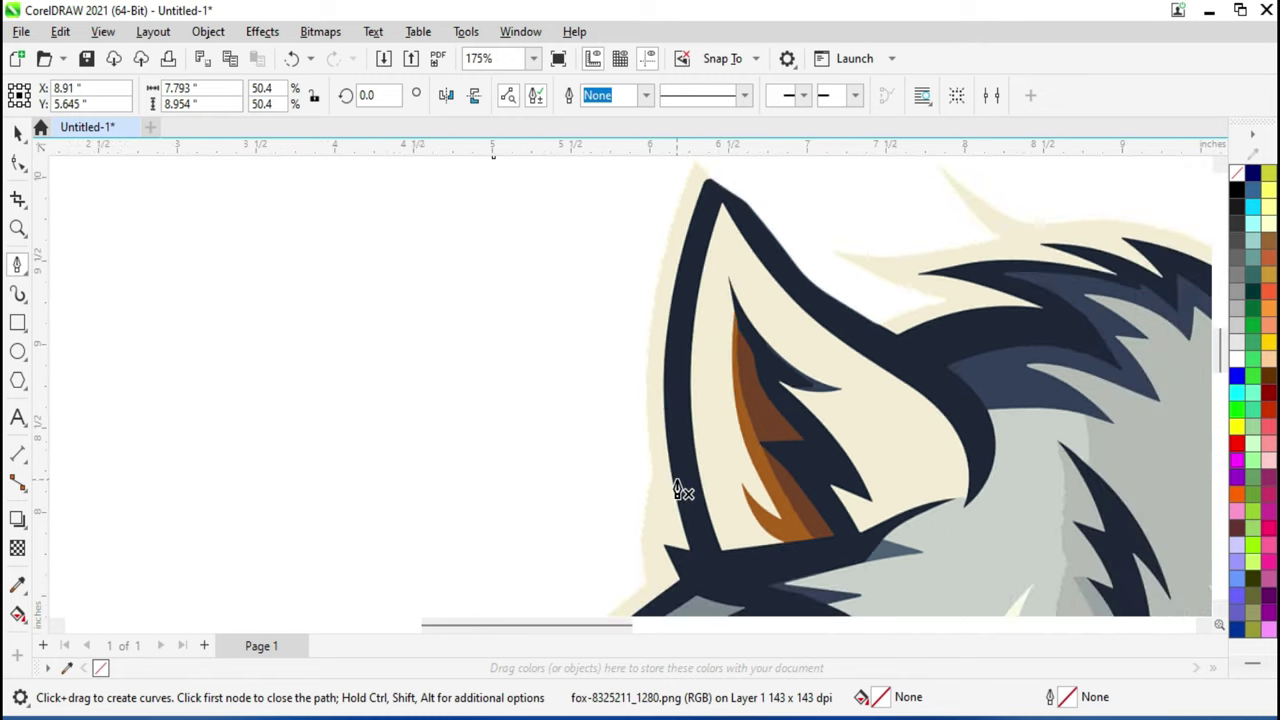
scroll(680, 492, down, 1)
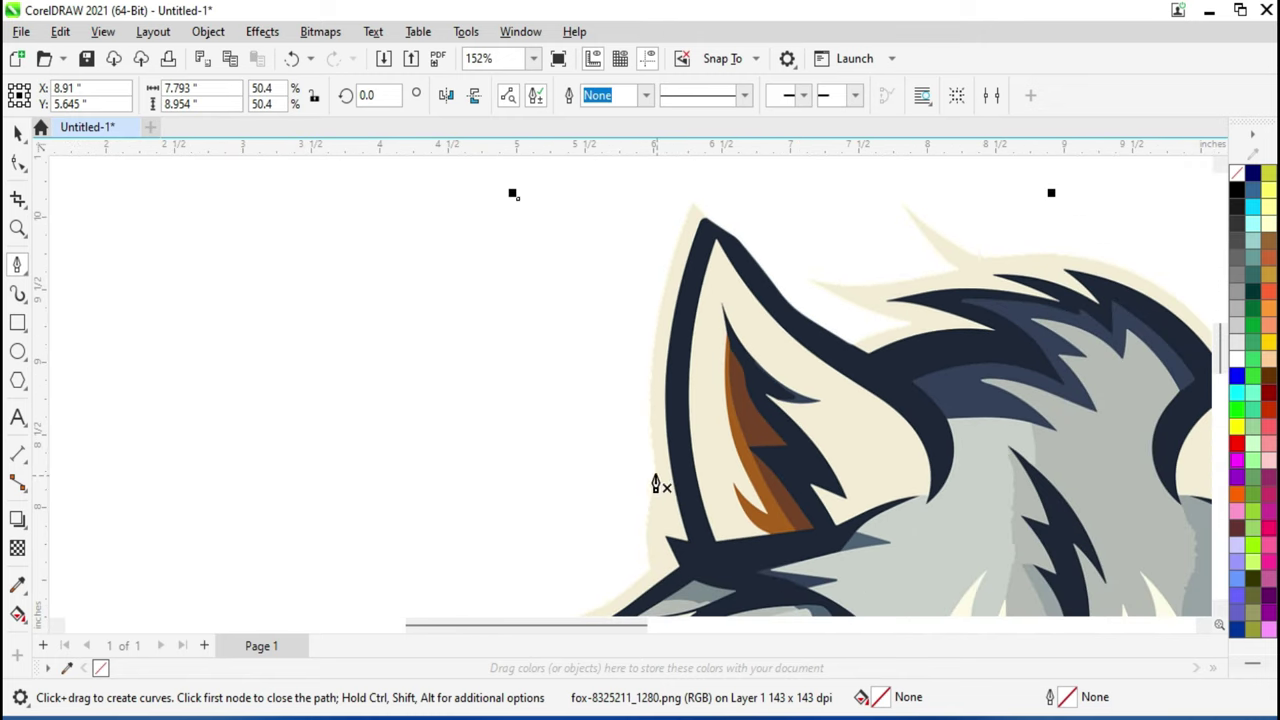
scroll(664, 492, up, 1)
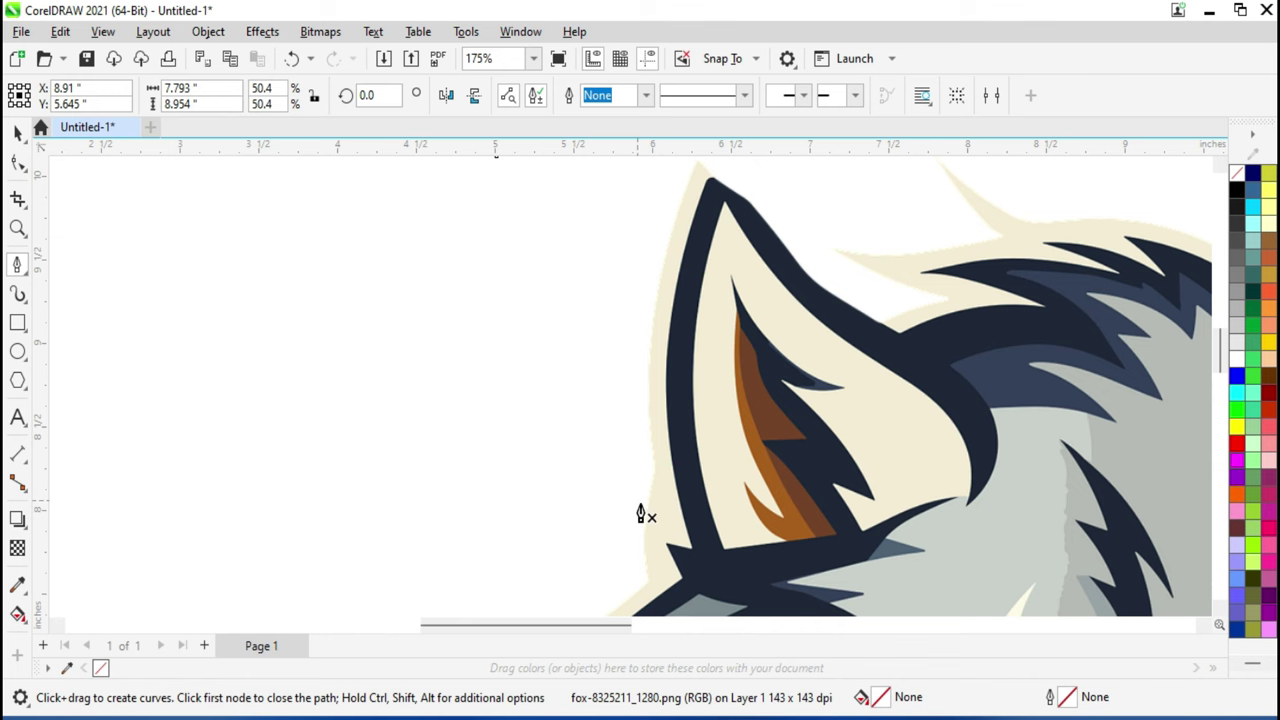
scroll(660, 485, up, 1)
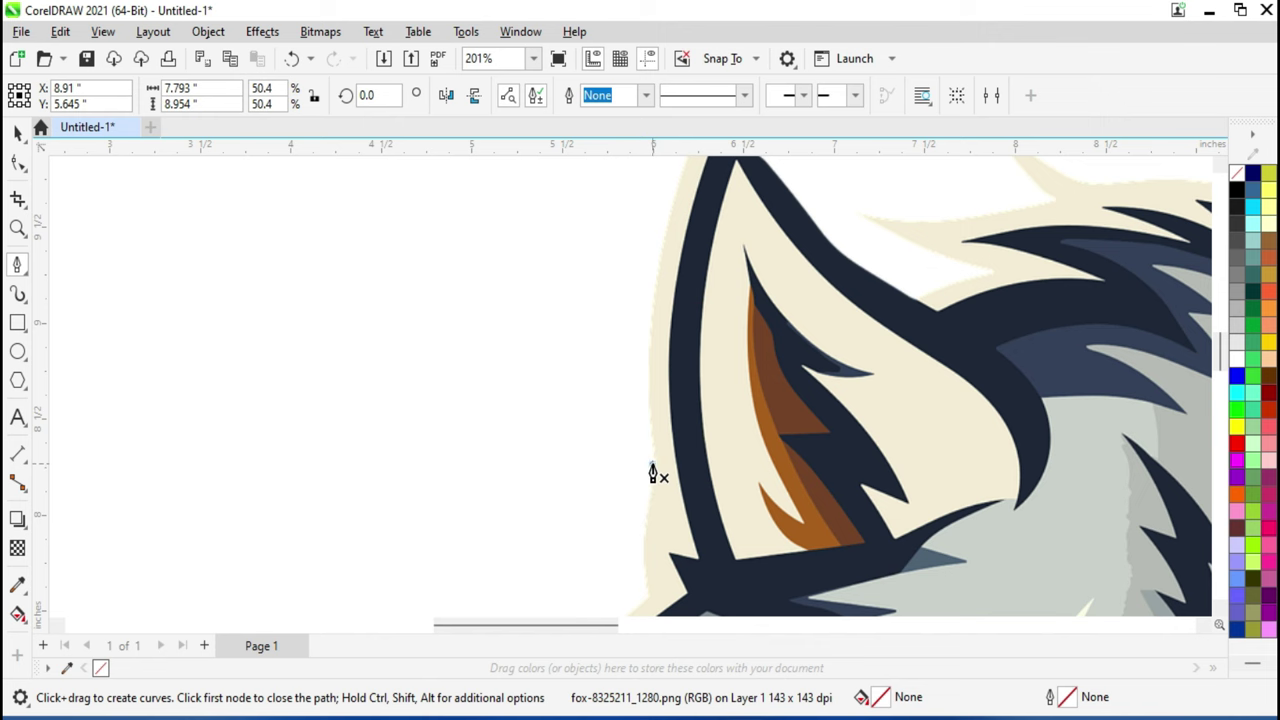
click(651, 463)
scroll(648, 530, down, 2)
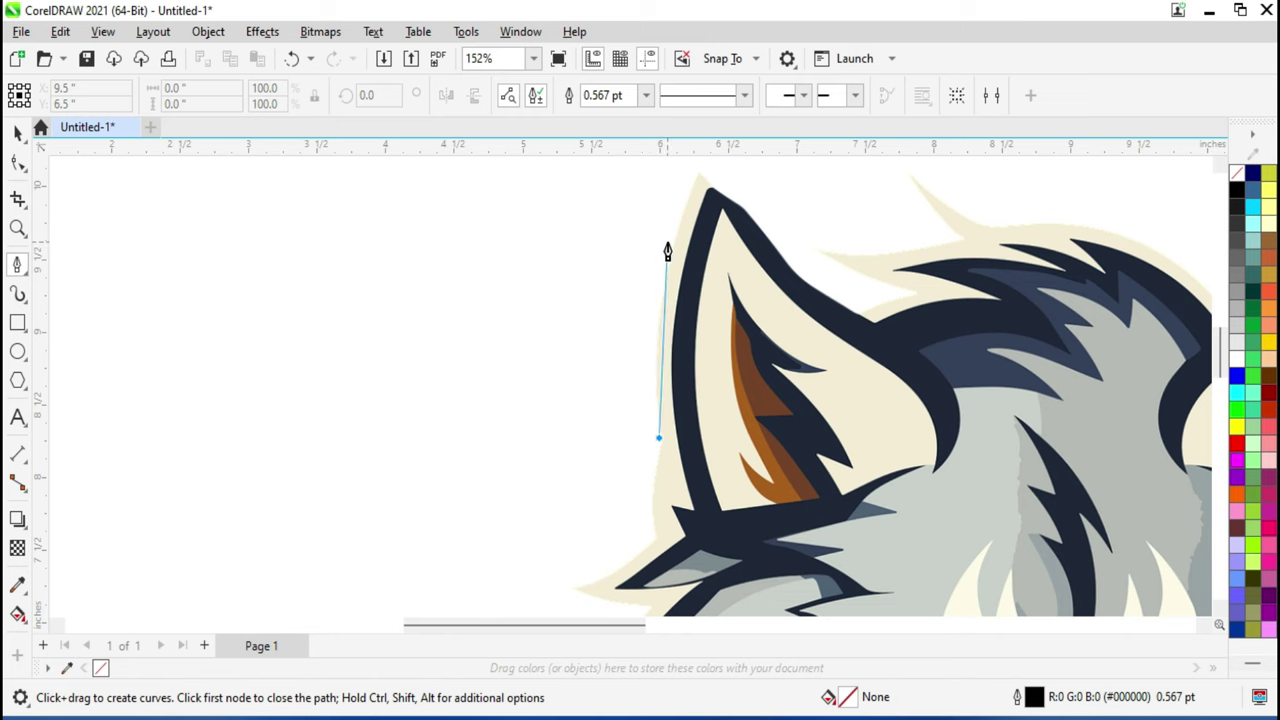
- Draw curved Bézier nodes up the left ear's outer edge, ending with a node at the tip
scroll(670, 252, up, 1)
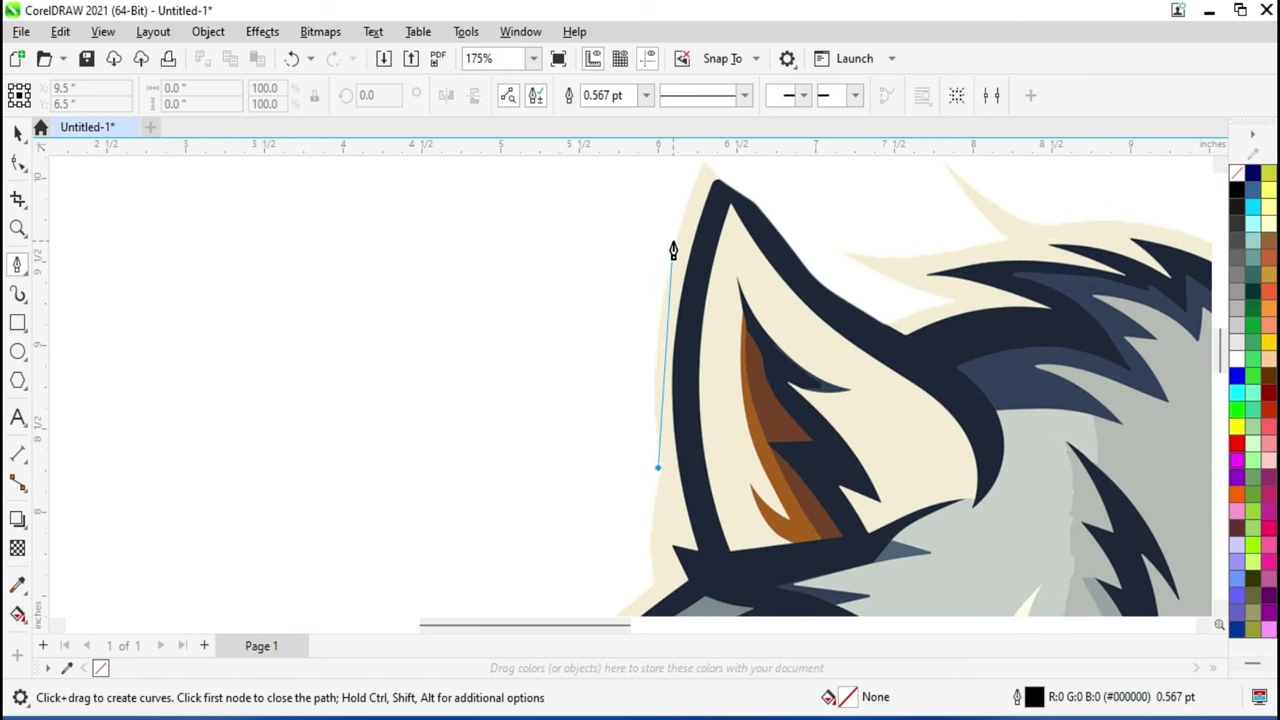
click(674, 252)
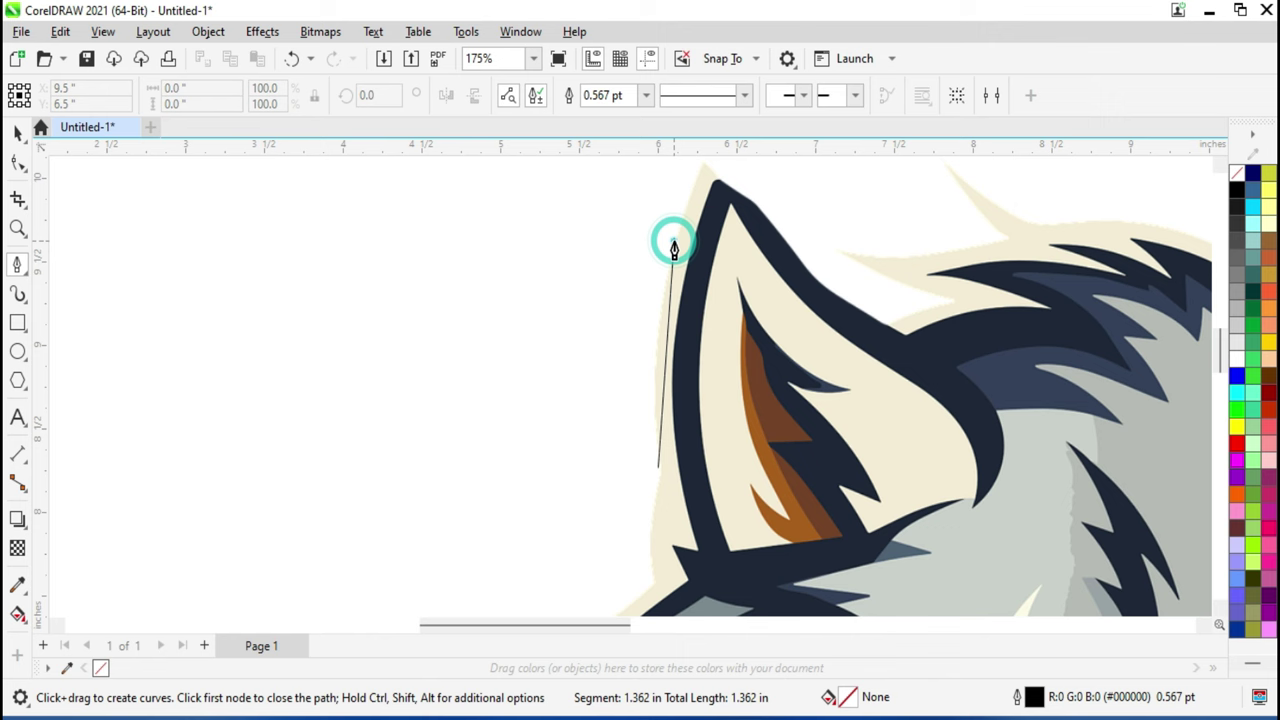
mouse_move(674, 248)
mouse_down()
mouse_move(692, 200)
mouse_move(710, 204)
mouse_up()
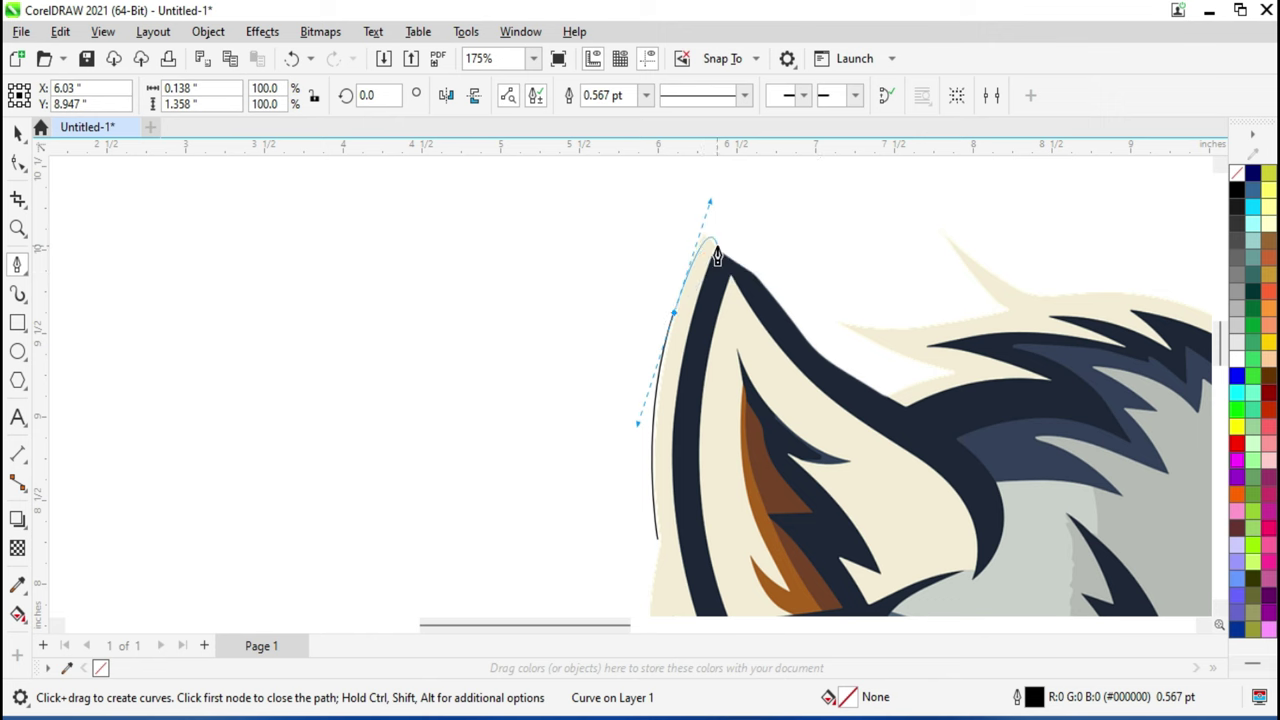
key(F2)
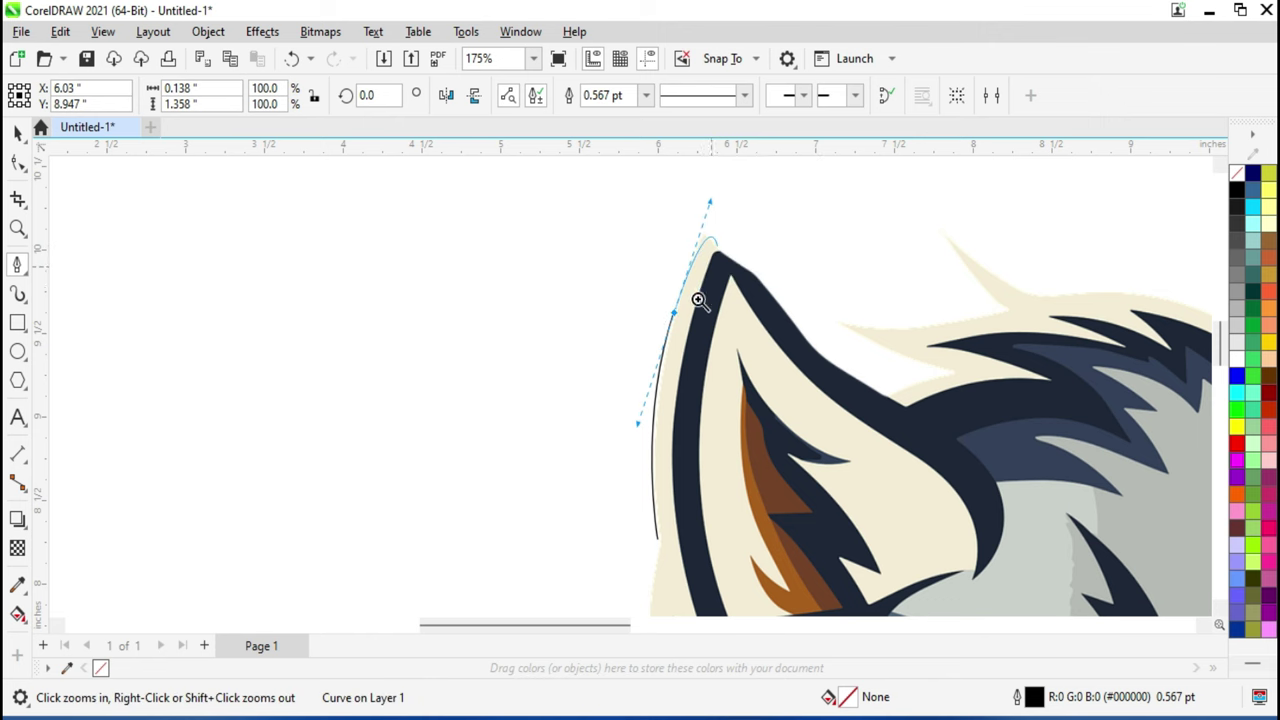
drag(589, 213, 803, 366)
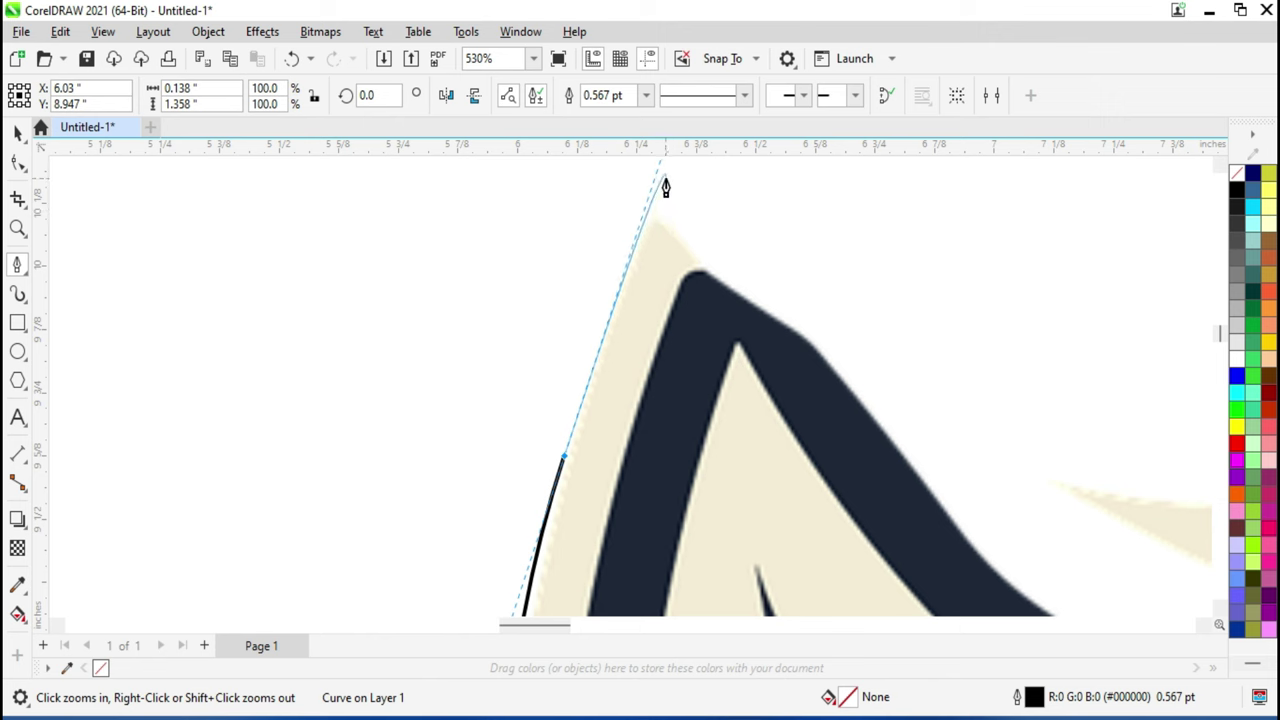
drag(663, 205, 669, 234)
click(563, 456)
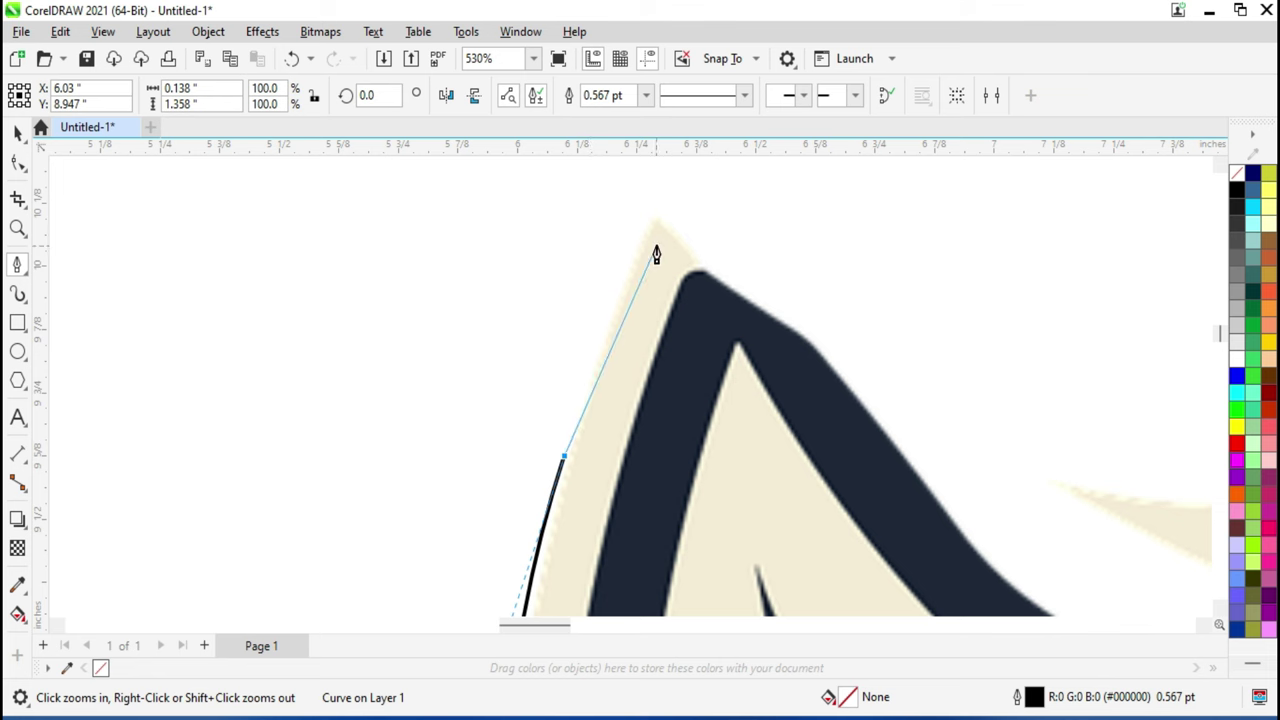
click(654, 220)
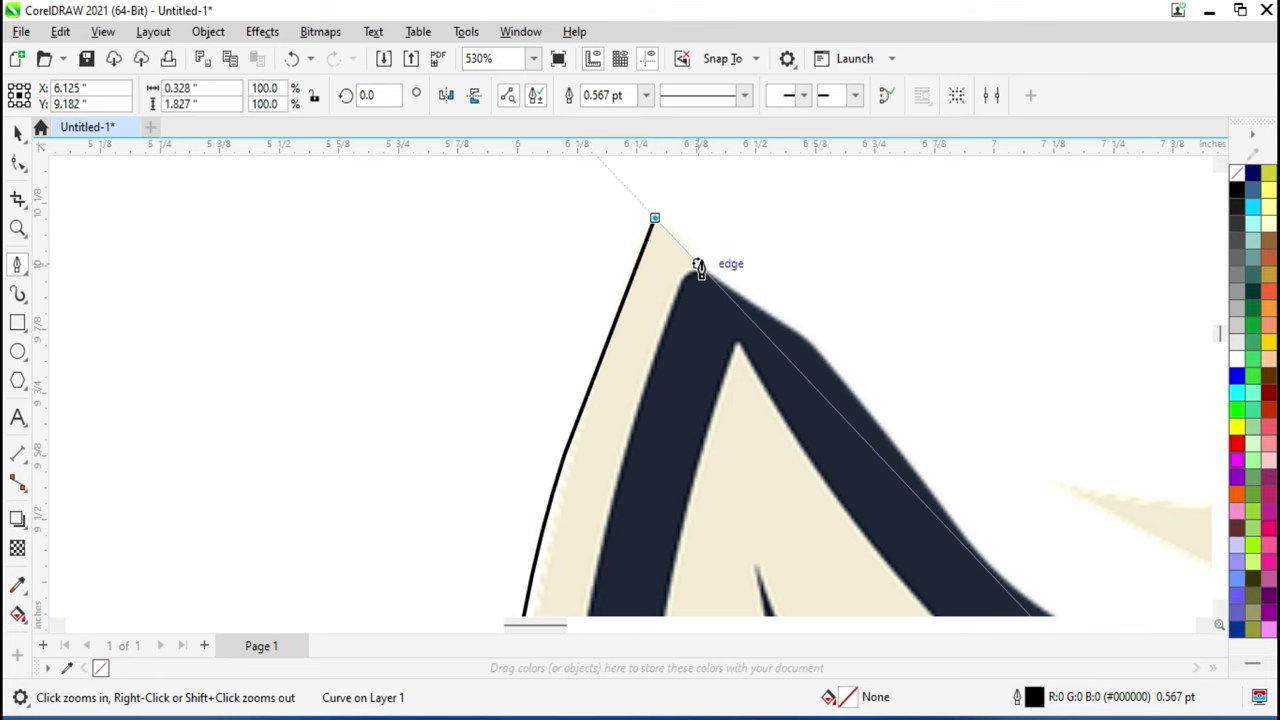
- Continue the path from the ear tip with points down the ear's right edge
scroll(698, 275, up, 1)
scroll(702, 272, up, 1)
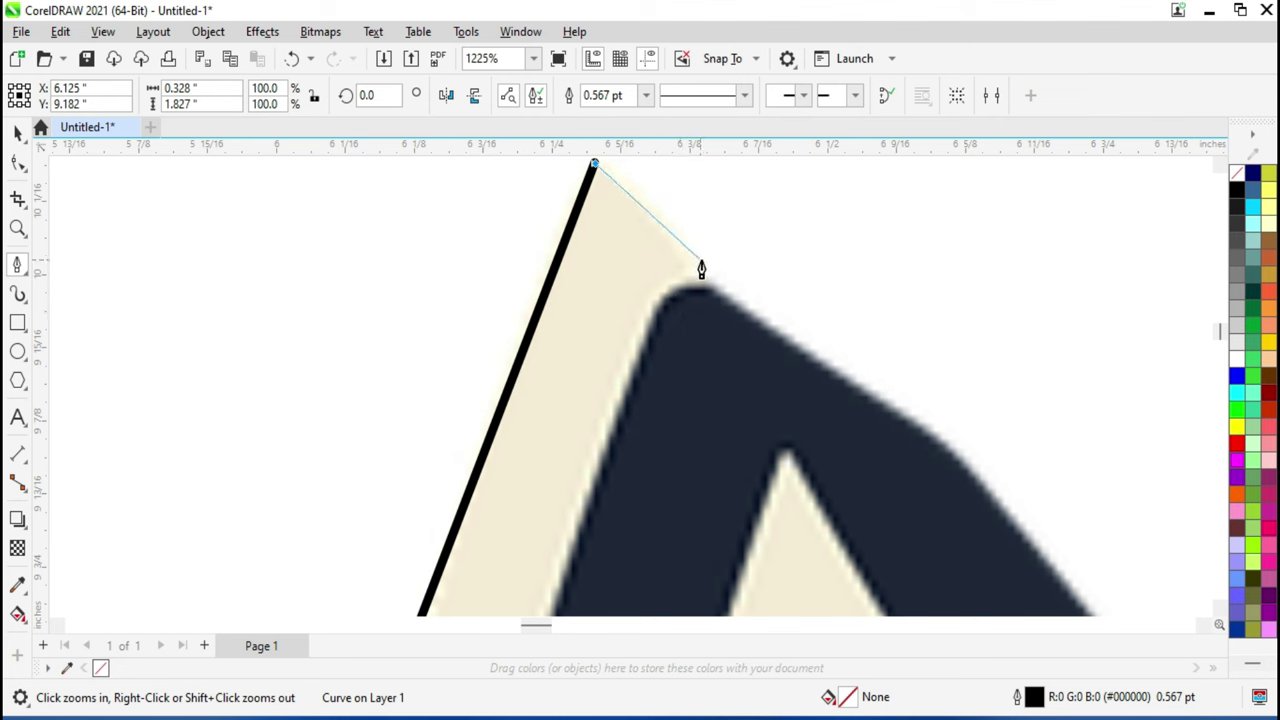
click(700, 272)
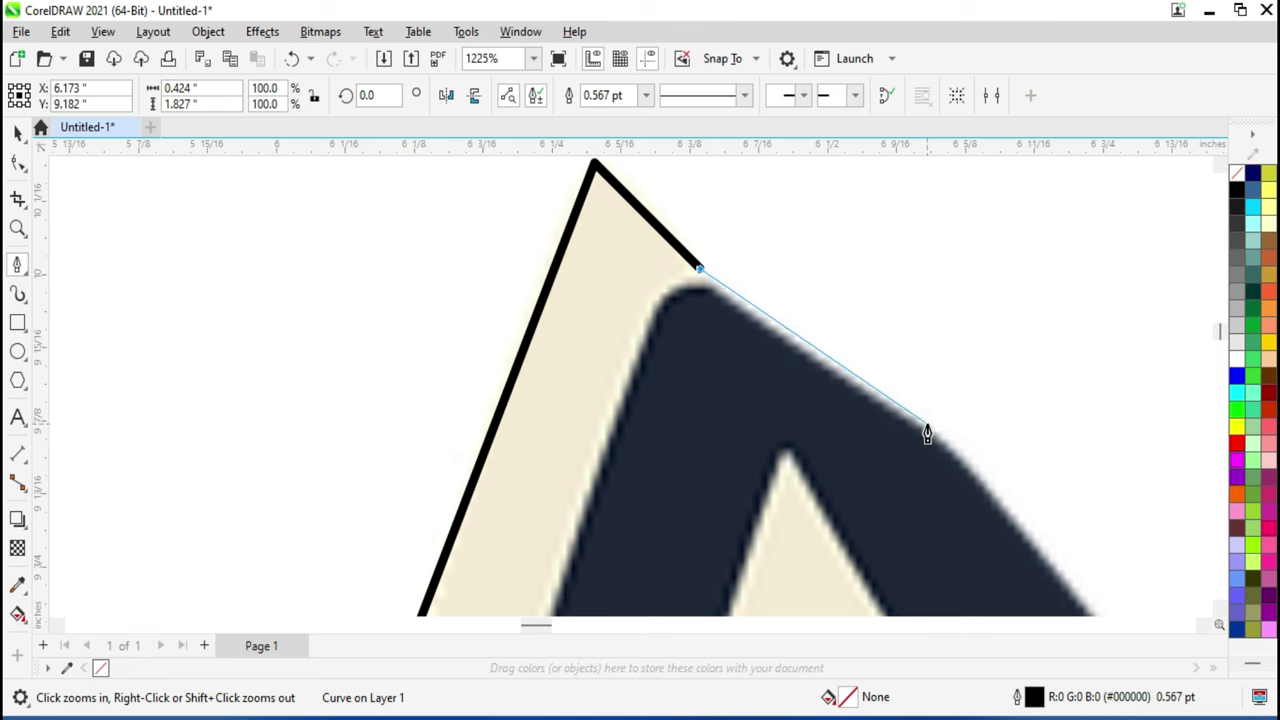
click(927, 430)
- Zoom in and add curved nodes that hug the ear's right edge
scroll(1022, 487, down, 1)
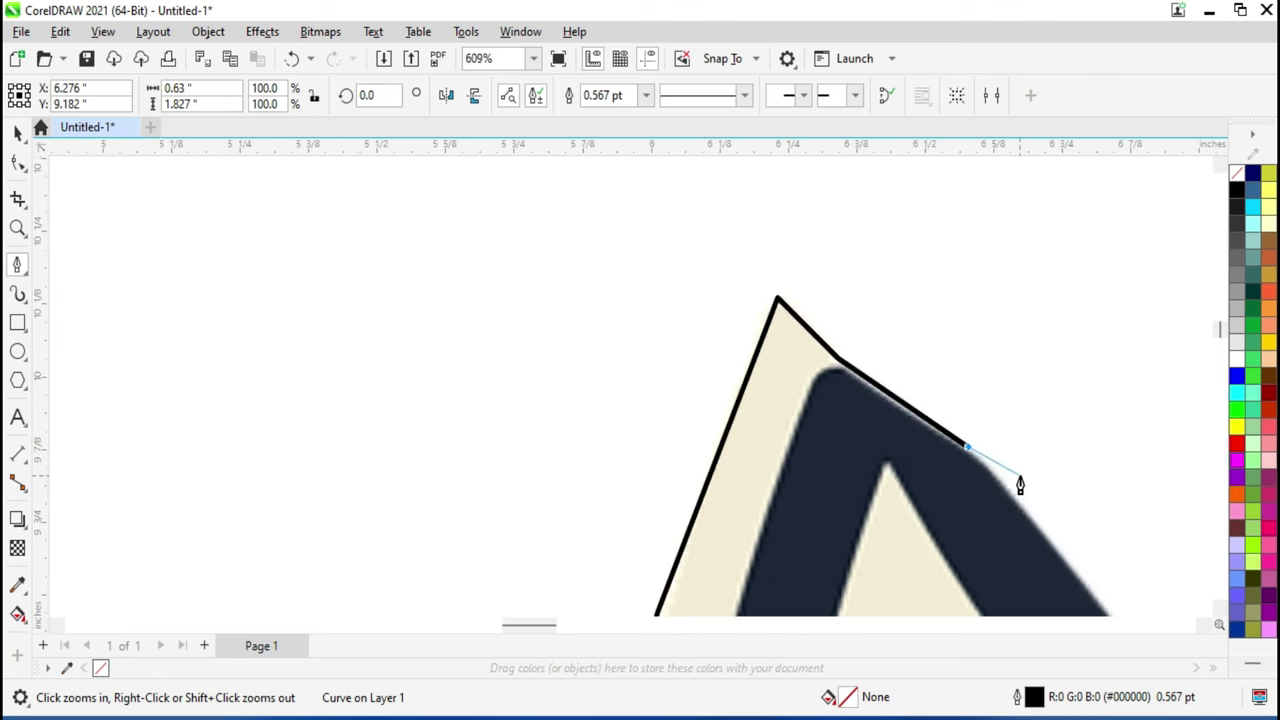
scroll(1018, 492, down, 1)
drag(922, 400, 1116, 590)
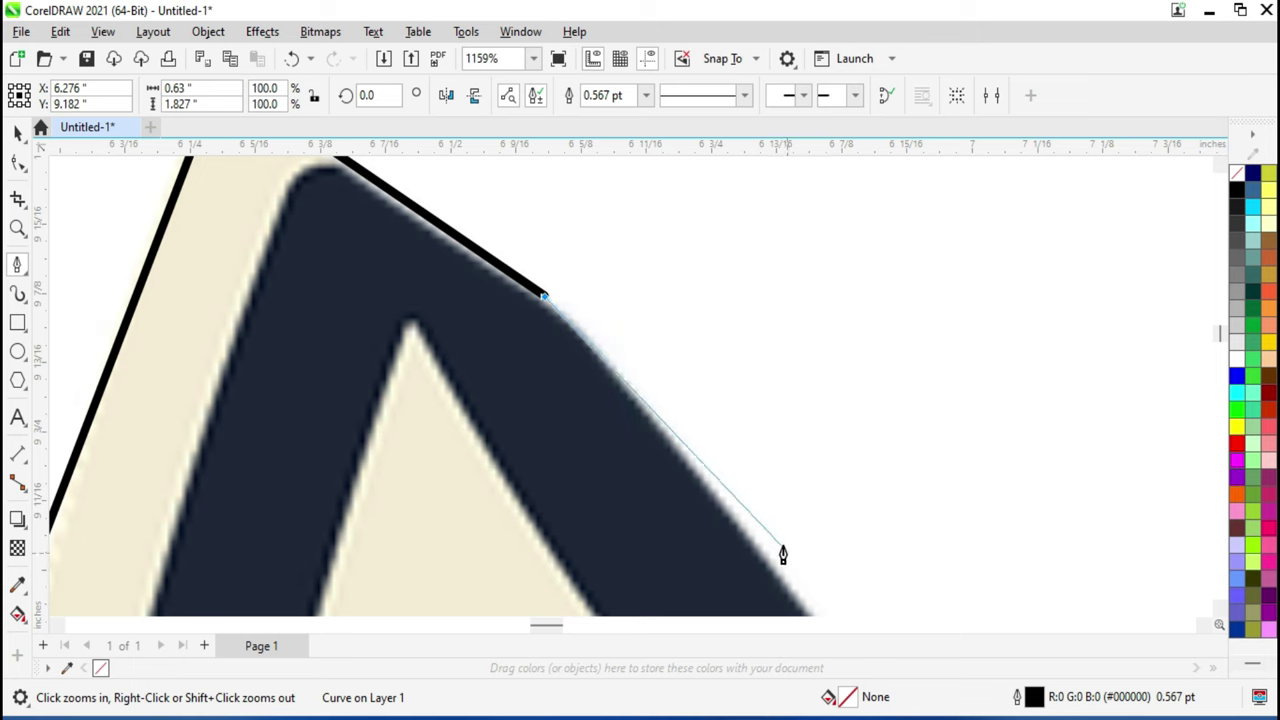
scroll(625, 386, up, 2)
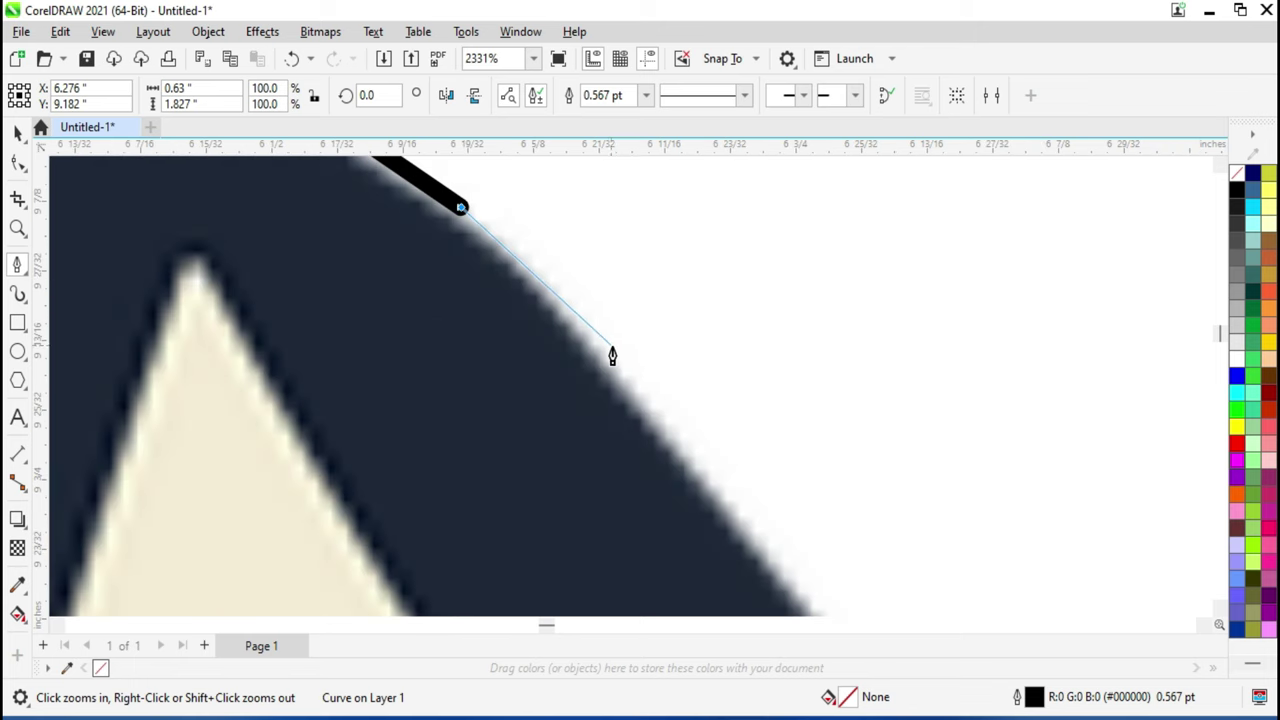
mouse_move(610, 373)
mouse_down()
mouse_move(670, 495)
mouse_move(694, 489)
mouse_up()
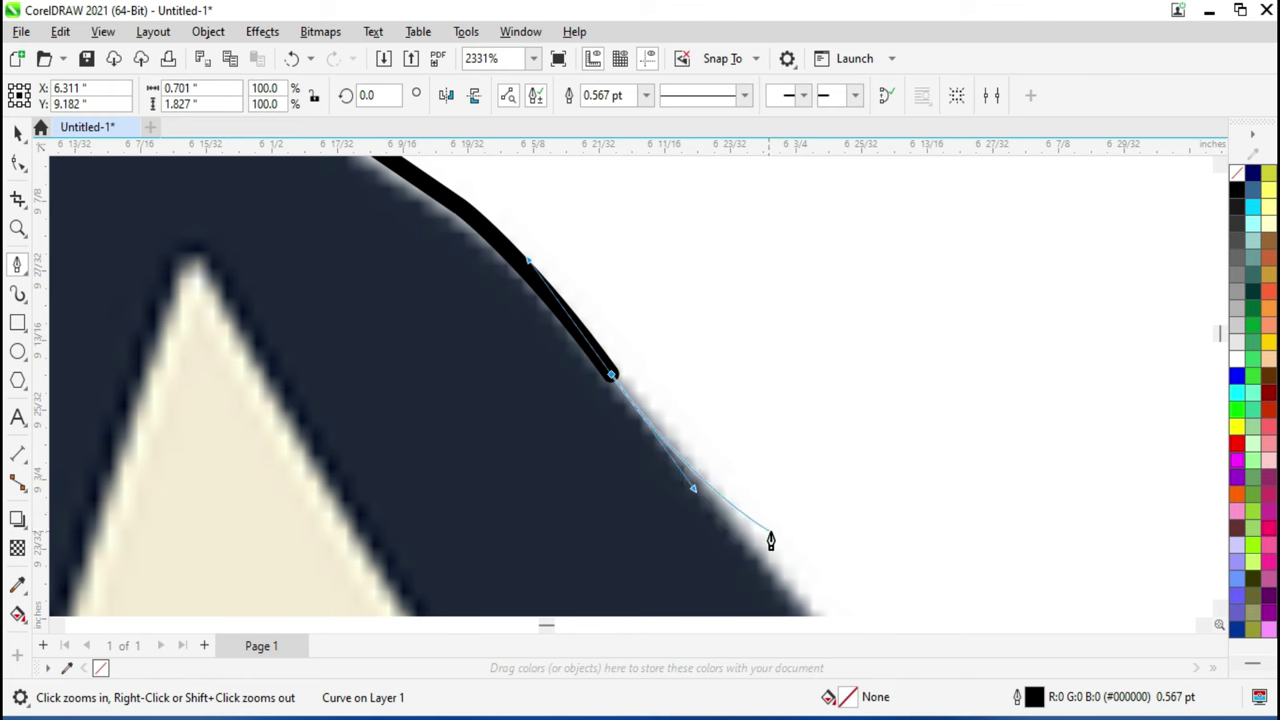
scroll(770, 541, down, 2)
scroll(770, 541, down, 2)
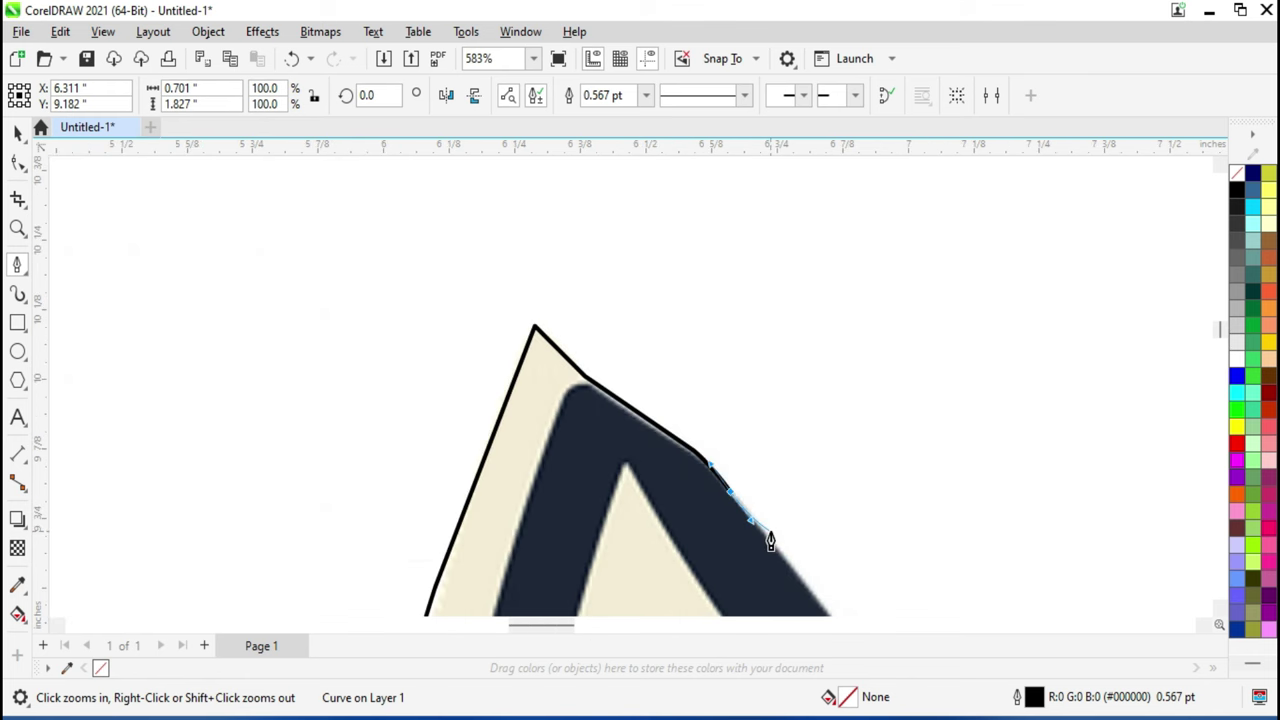
drag(660, 458, 891, 577)
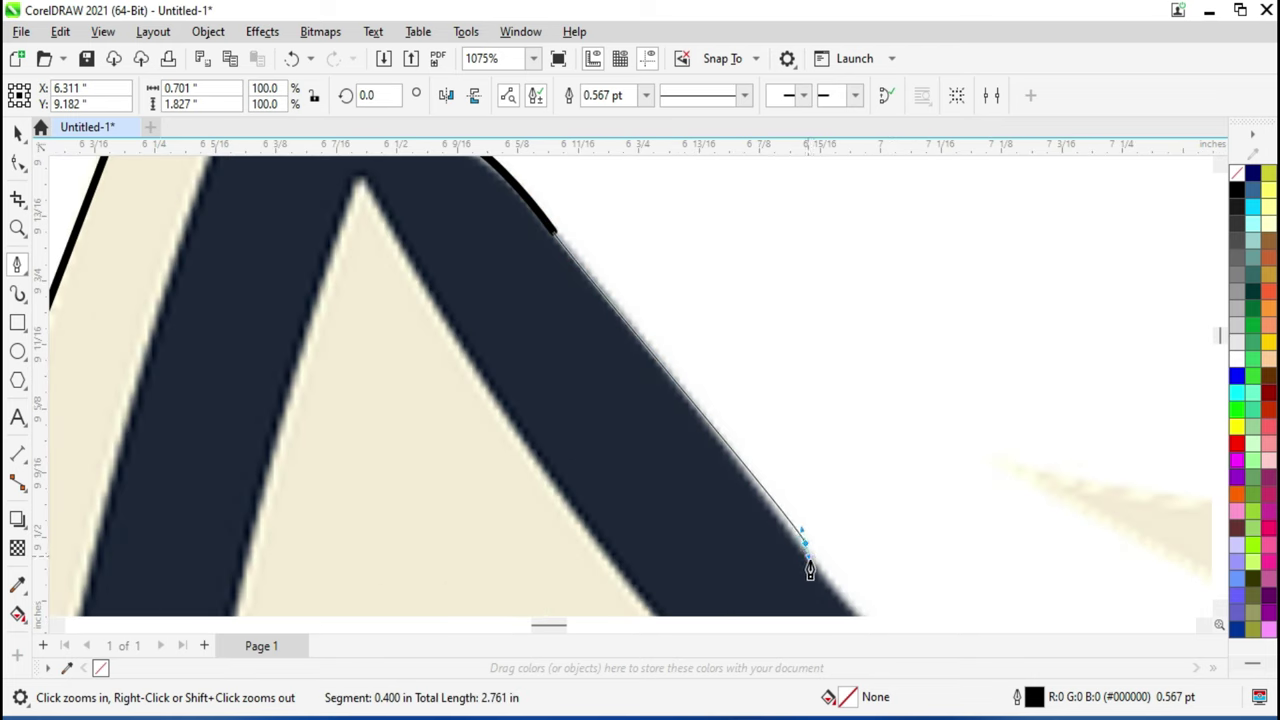
drag(806, 541, 834, 568)
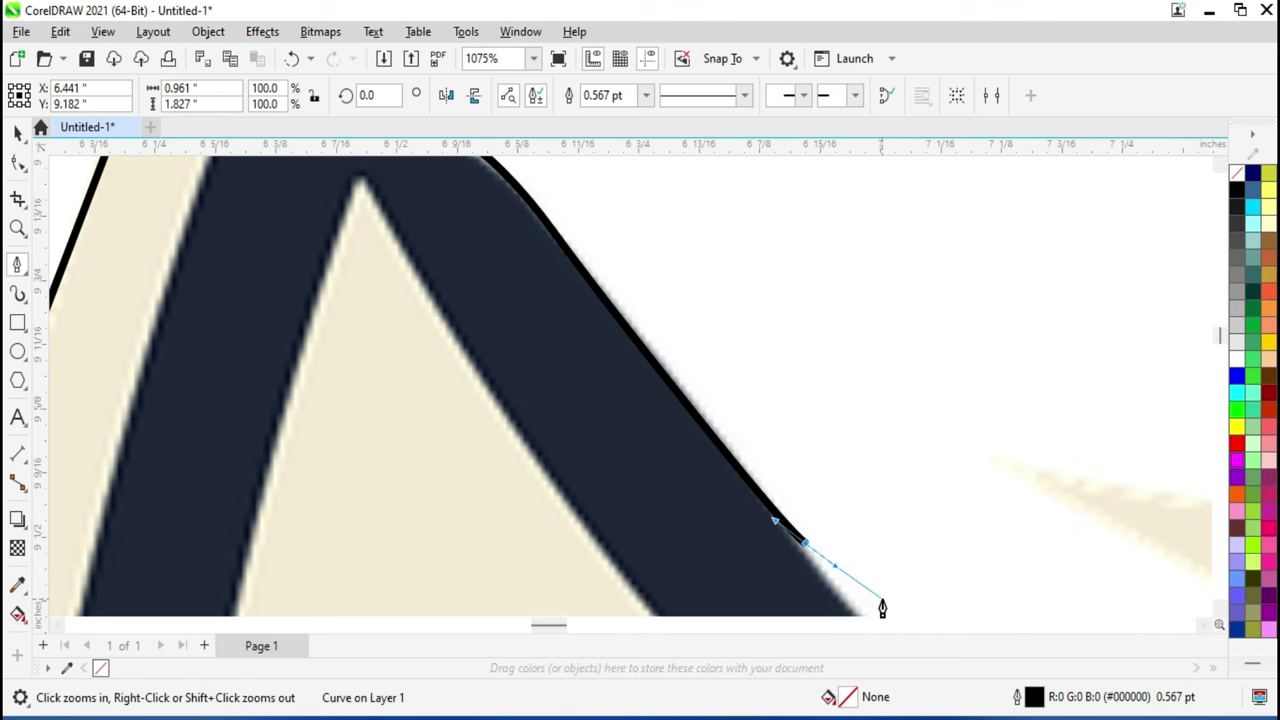
- Make a cusp node and add a curved node bending along the ear's edge
scroll(882, 607, down, 2)
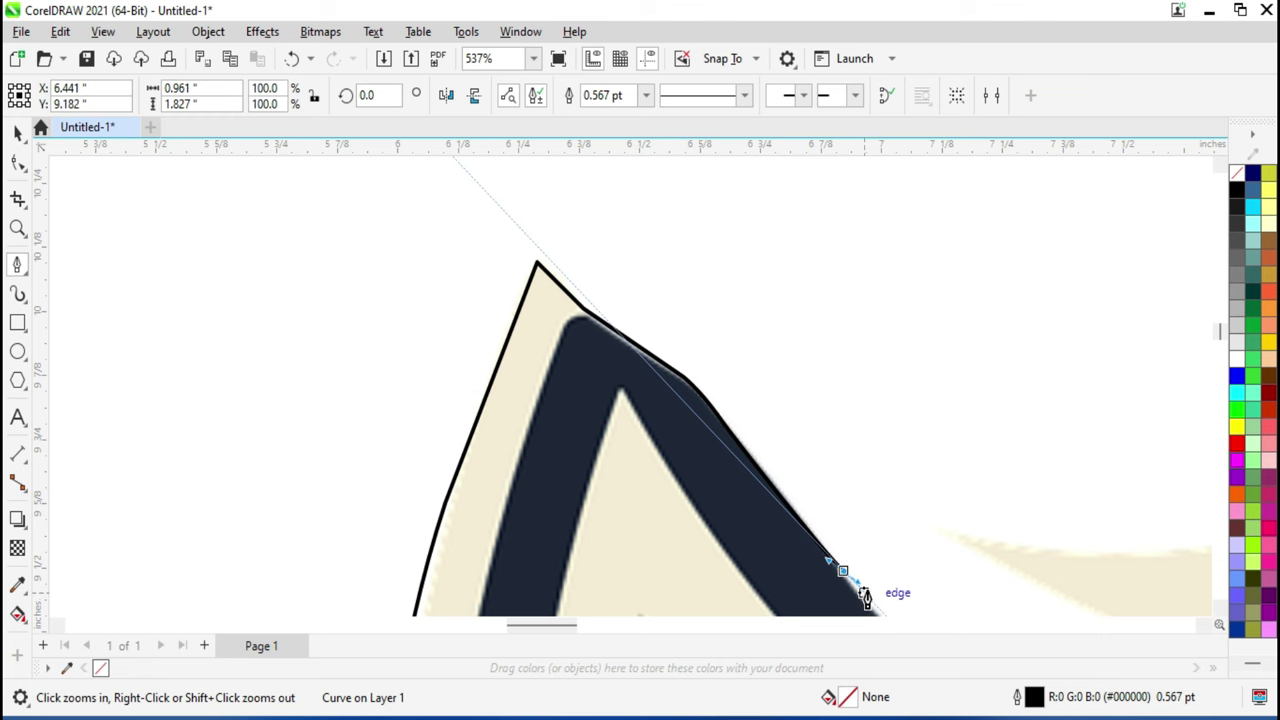
drag(786, 528, 871, 591)
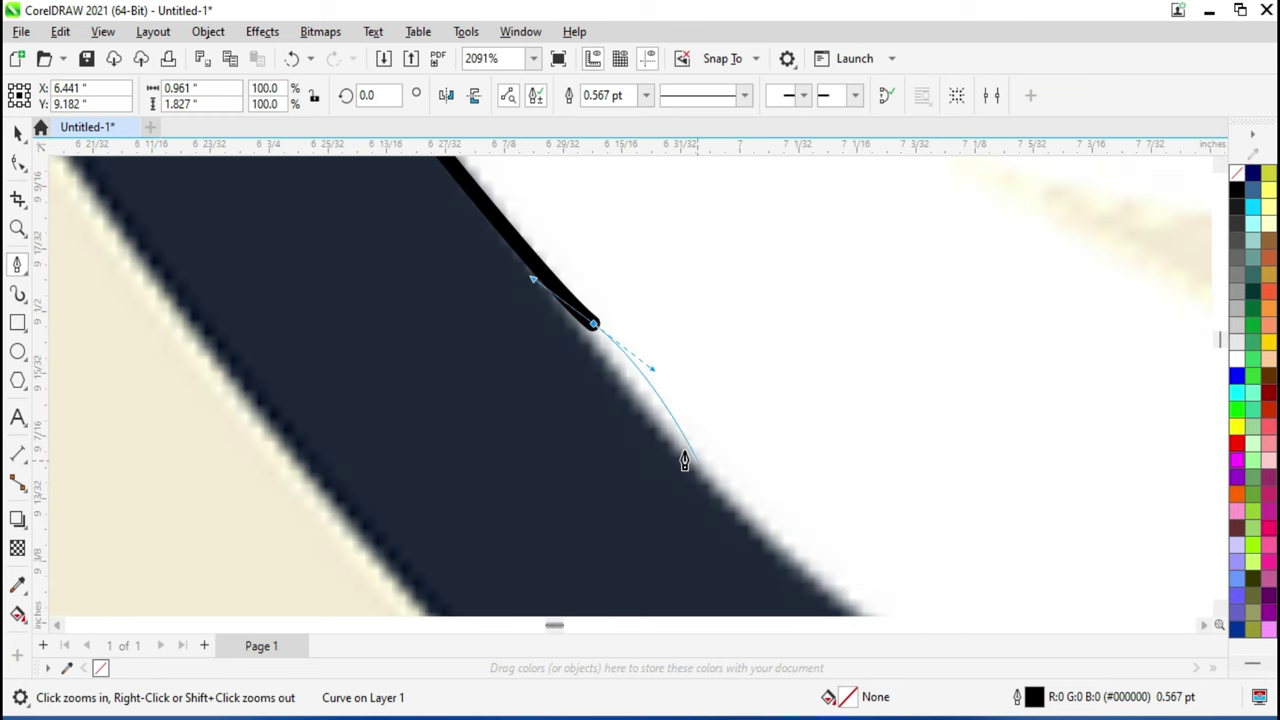
click(594, 326)
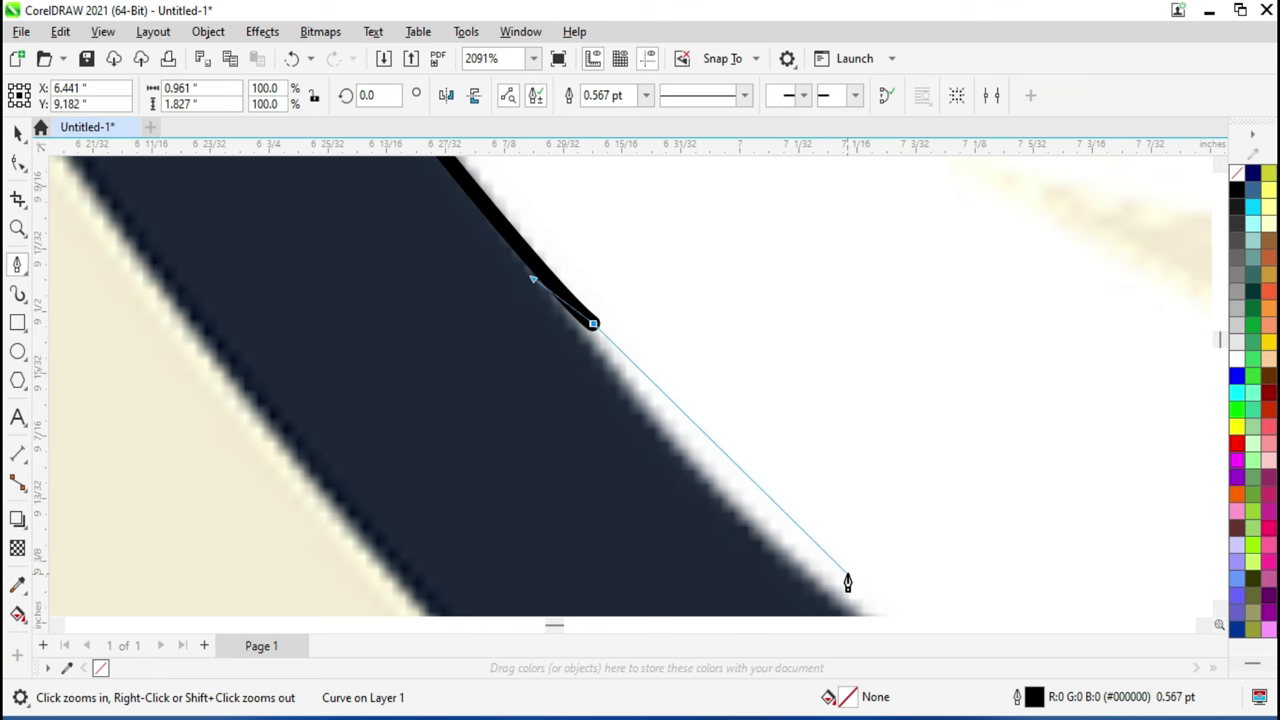
scroll(847, 582, down, 2)
scroll(845, 579, down, 2)
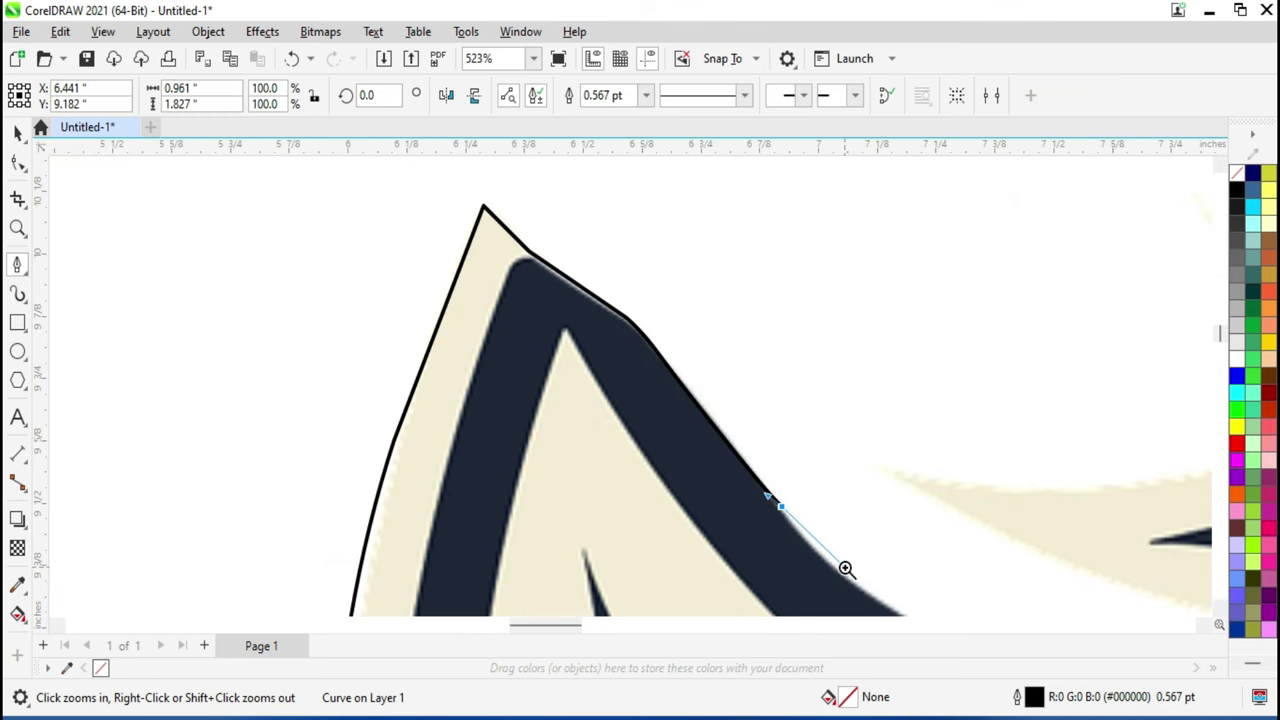
drag(697, 472, 1055, 632)
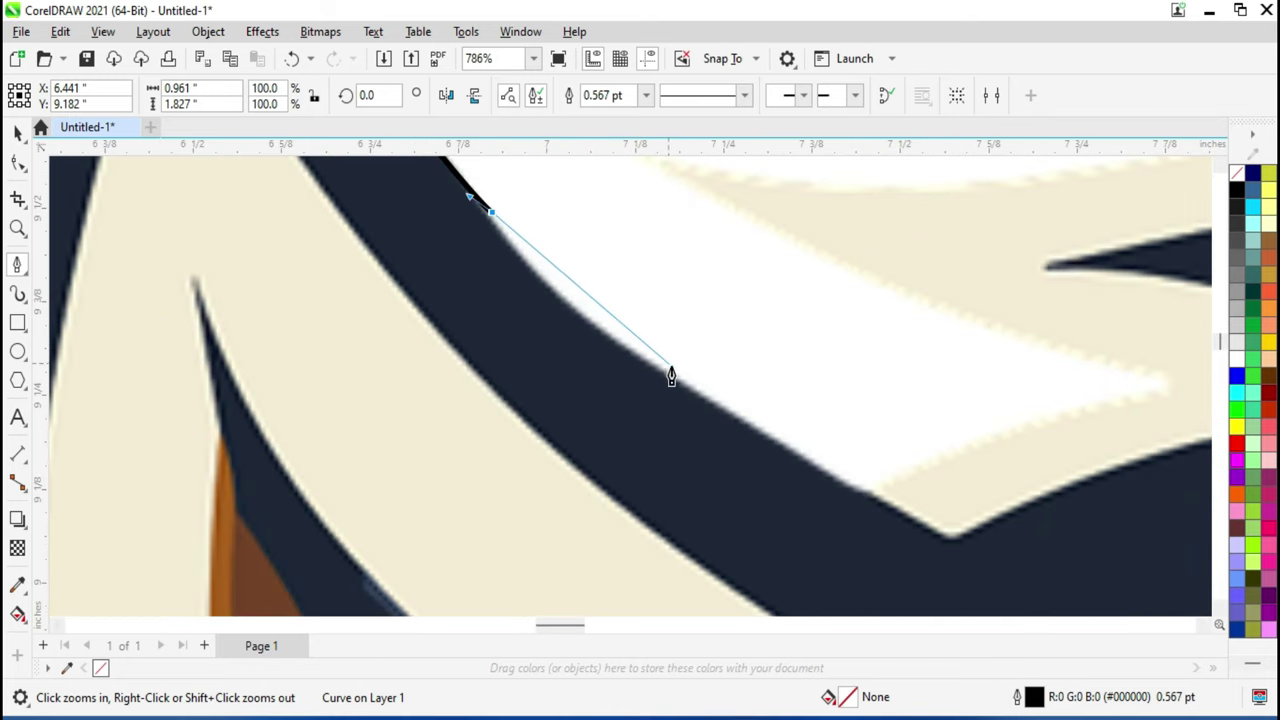
drag(691, 392, 860, 478)
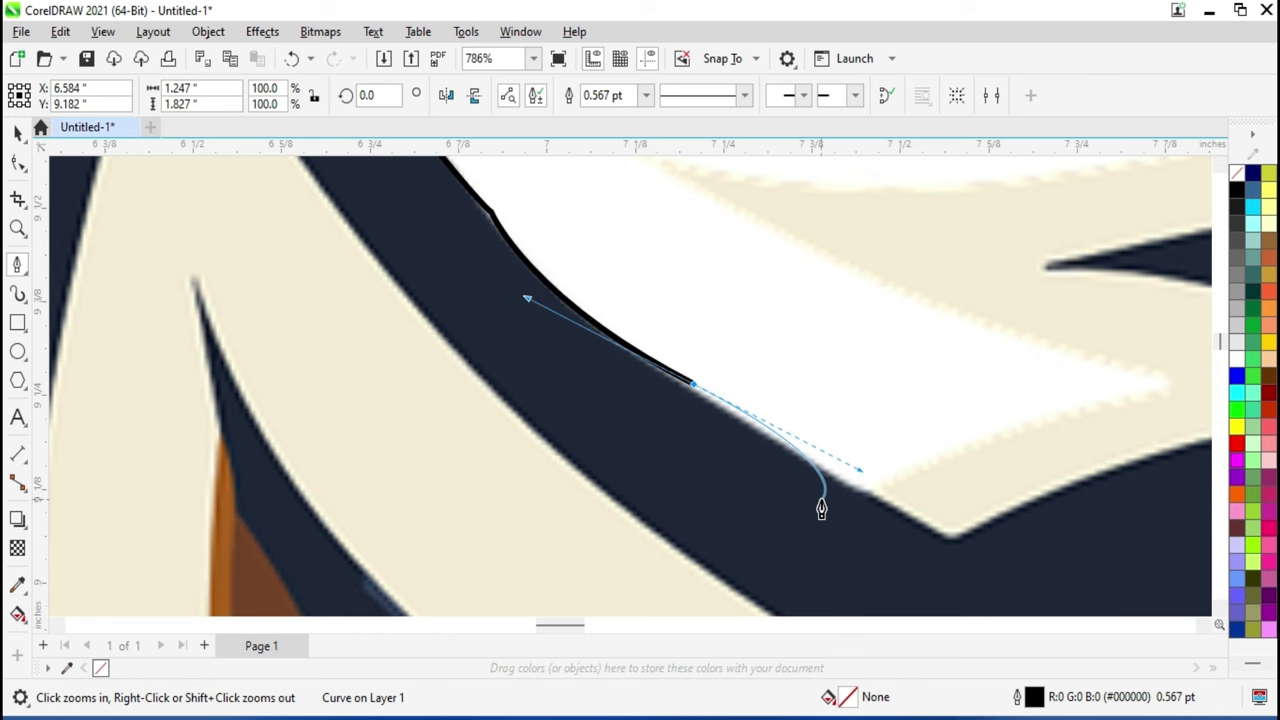
- End the segment with a node at the notch where the ear meets the head fur
scroll(494, 250, up, 2)
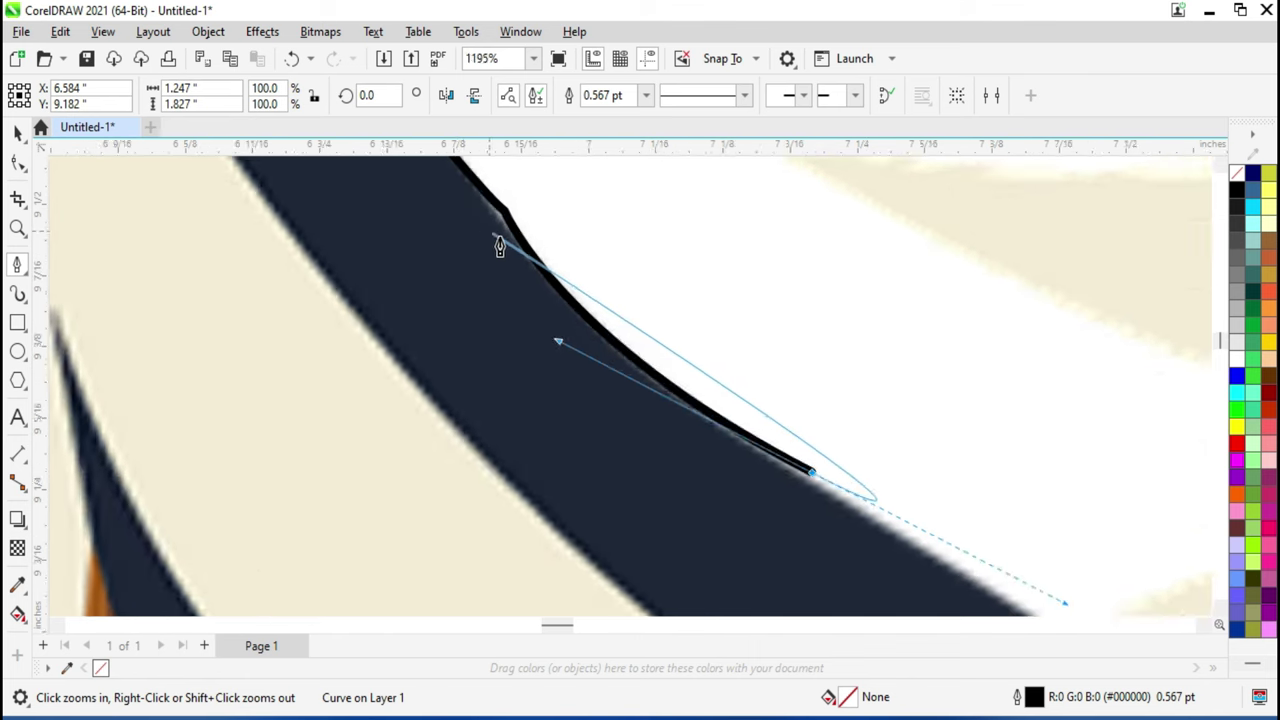
scroll(500, 242, up, 1)
scroll(530, 238, up, 1)
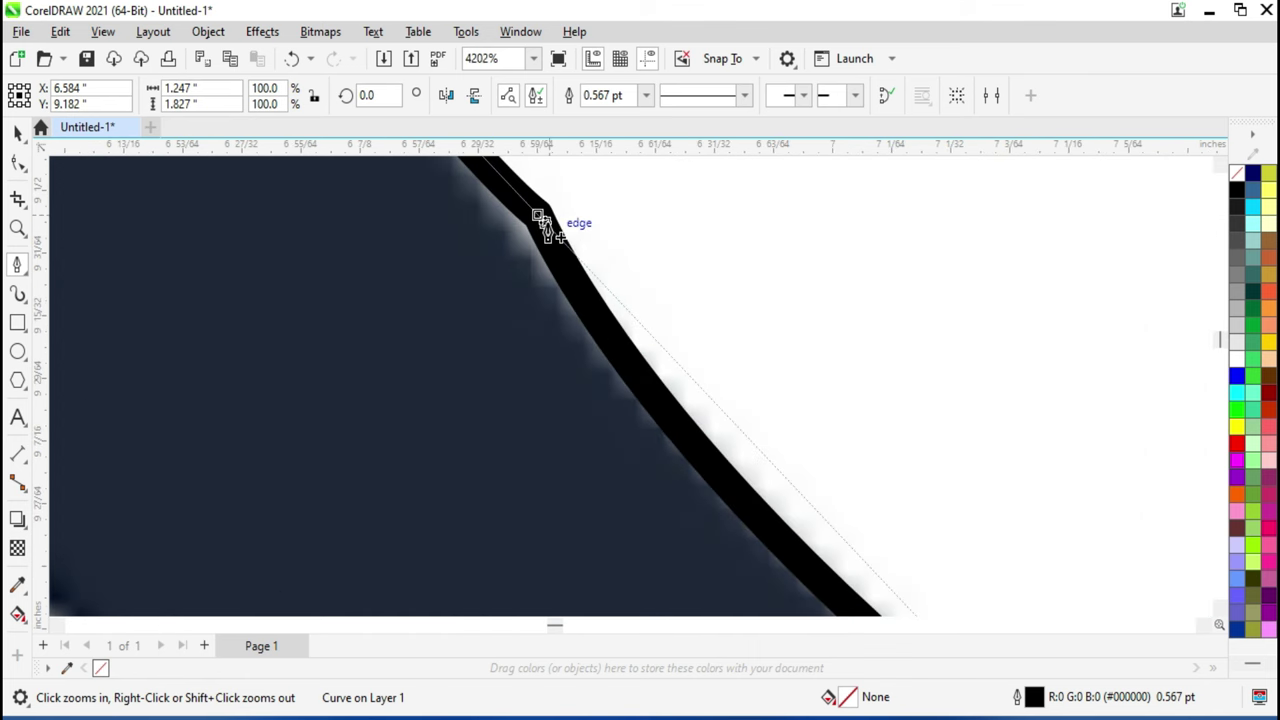
scroll(556, 300, down, 2)
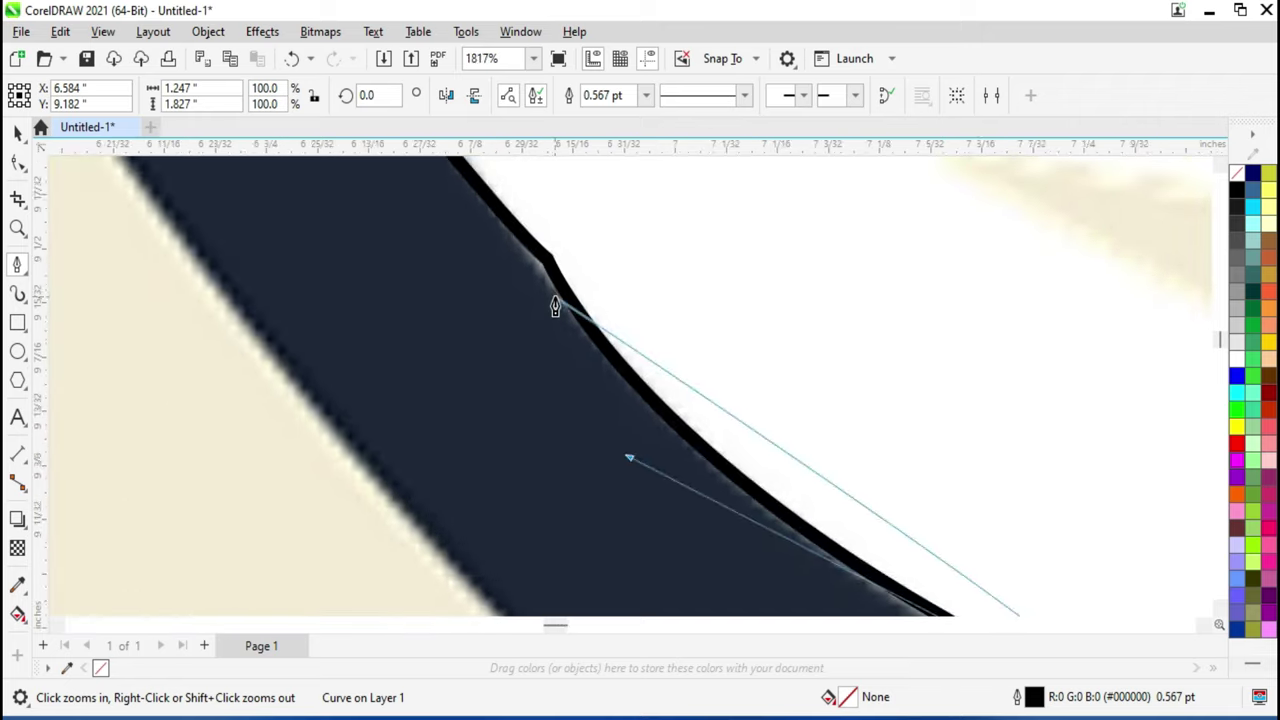
scroll(577, 343, down, 2)
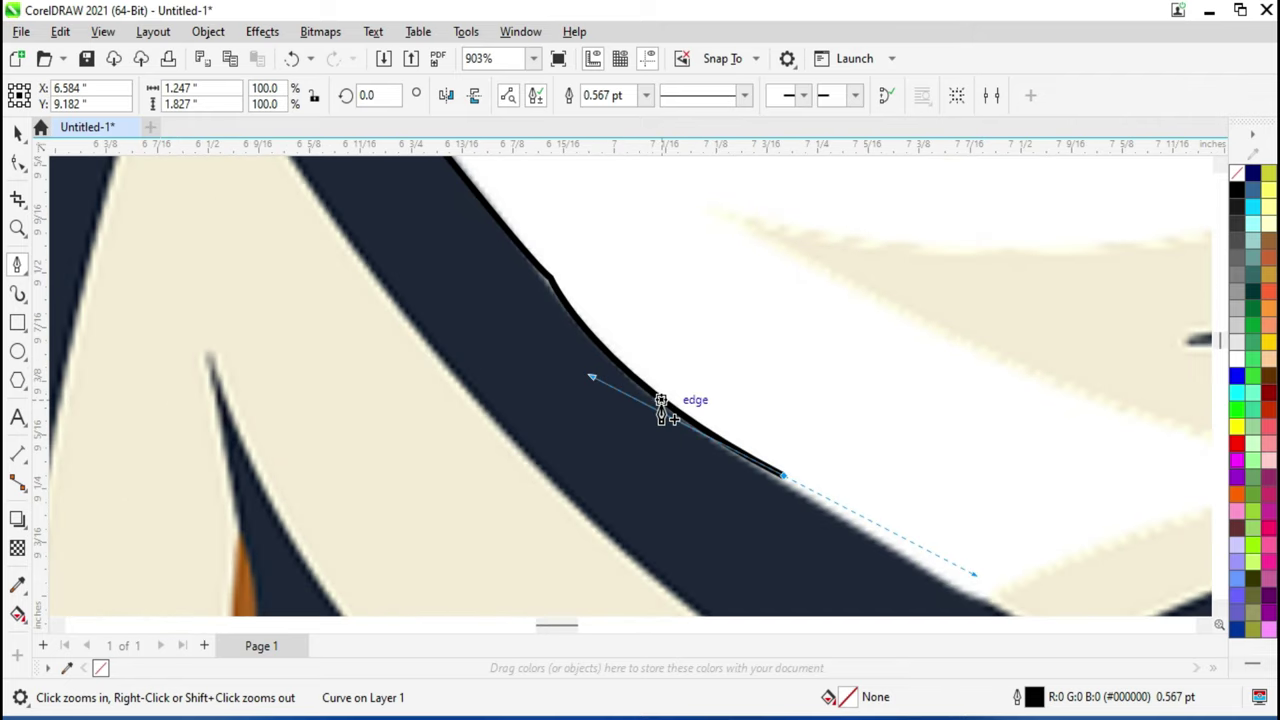
scroll(751, 457, down, 3)
scroll(843, 486, down, 2)
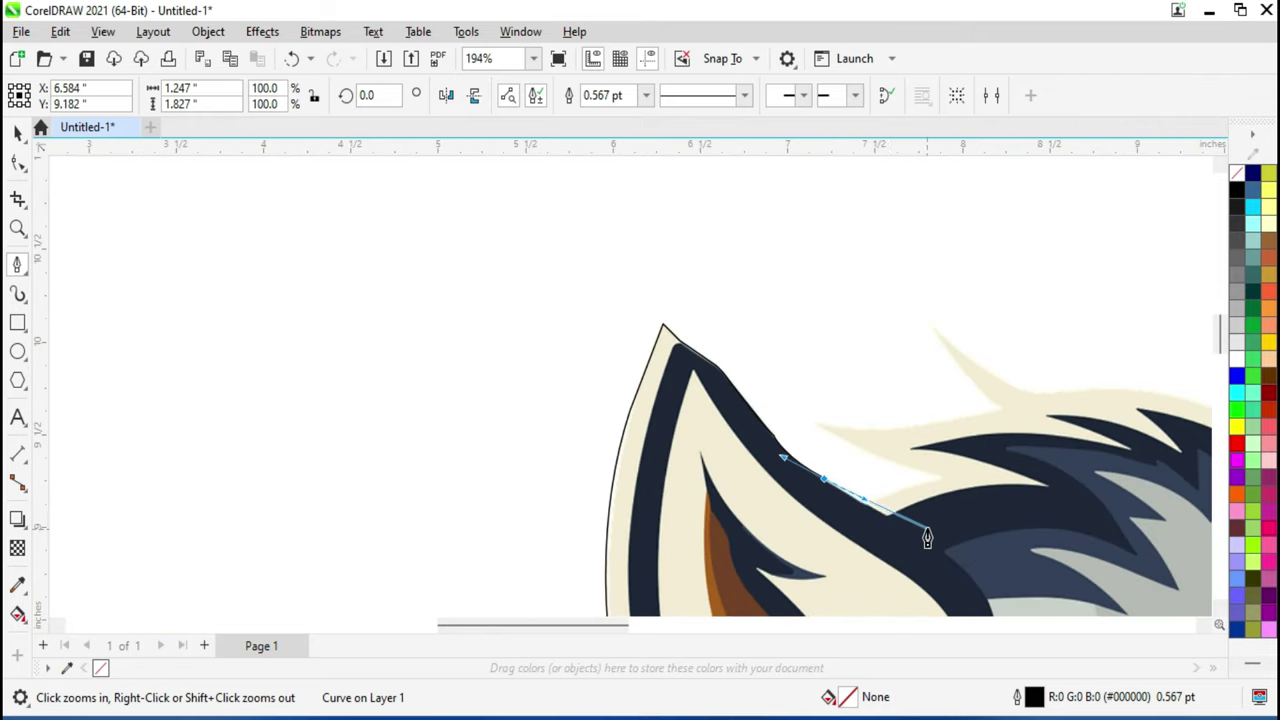
scroll(910, 533, up, 1)
scroll(857, 520, up, 2)
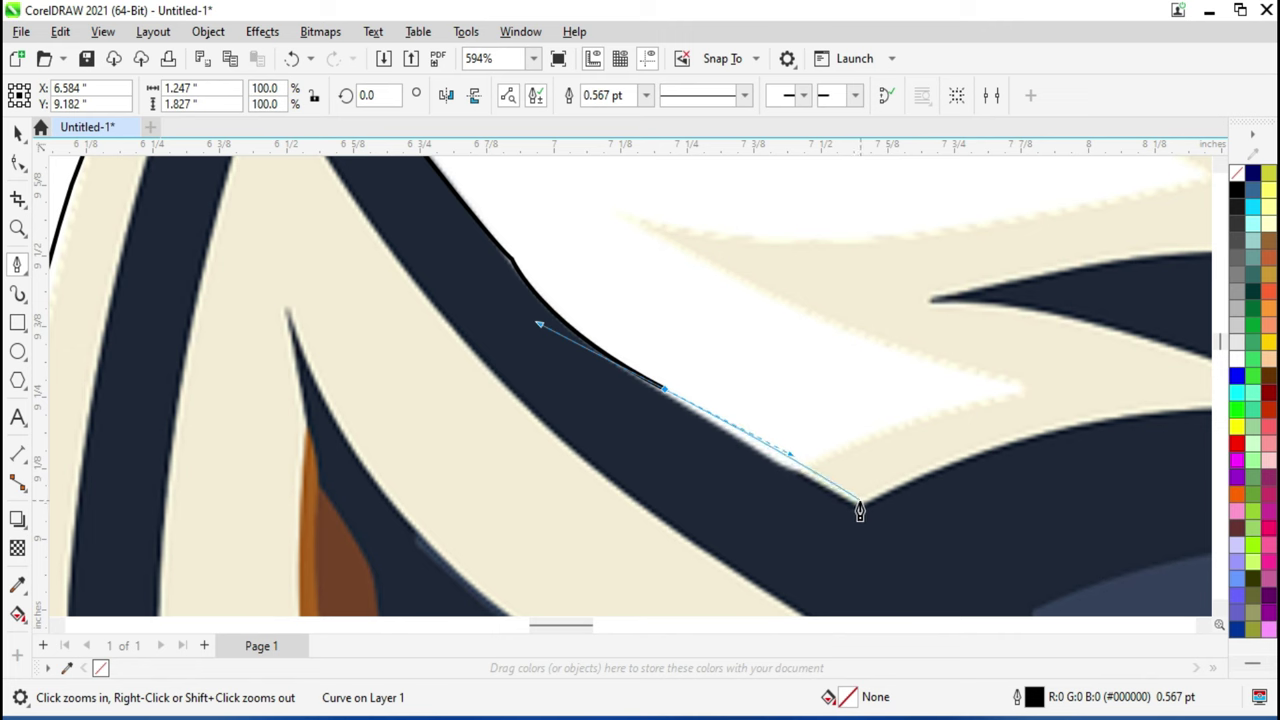
click(851, 505)
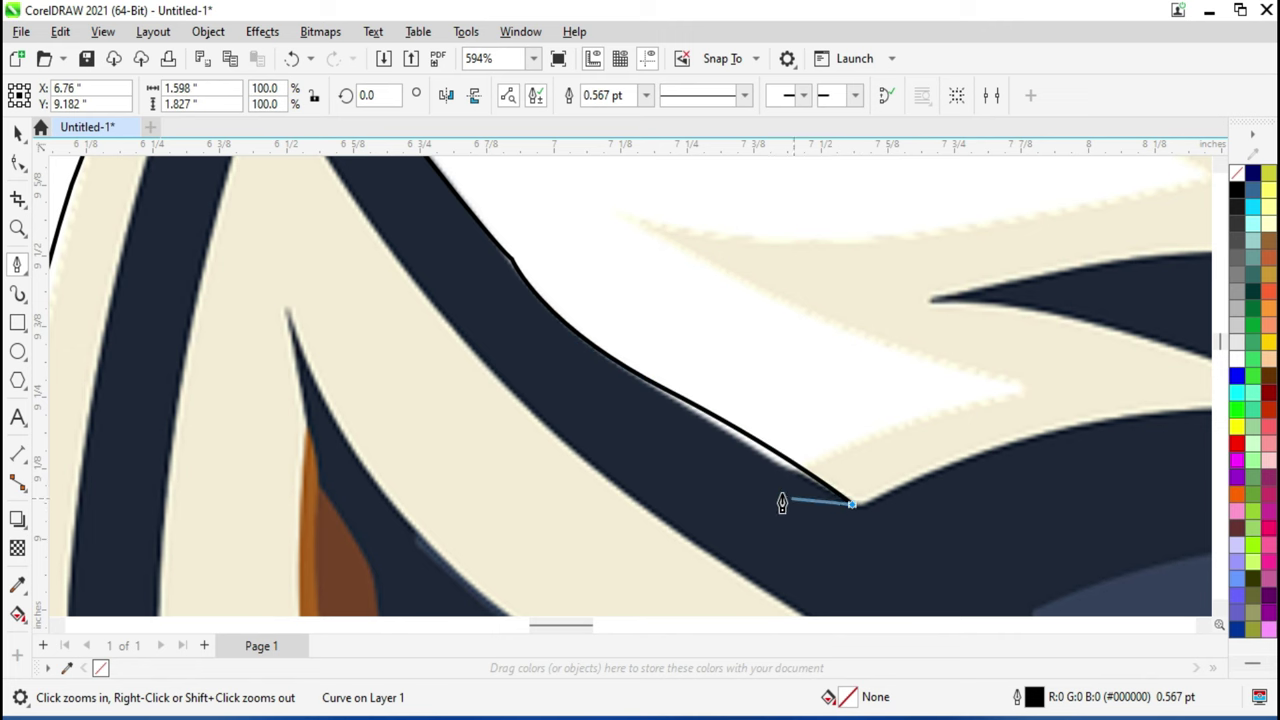
scroll(780, 505, up, 1)
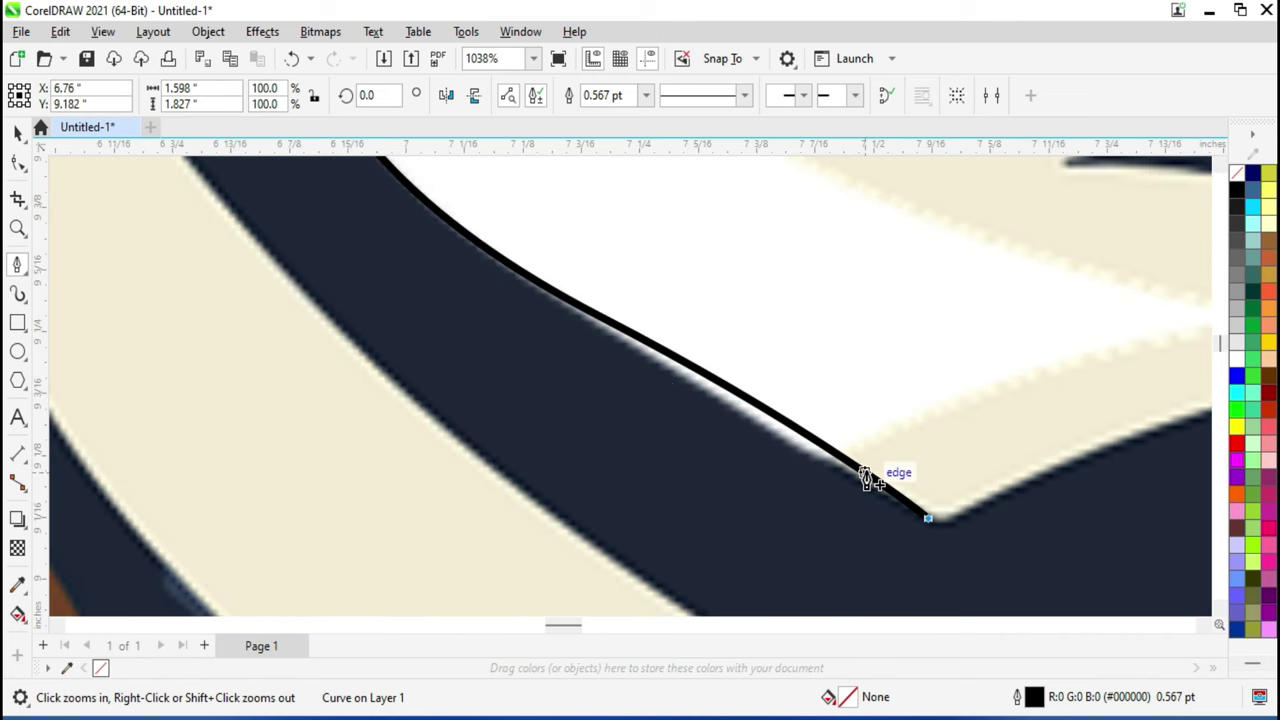
scroll(866, 478, down, 2)
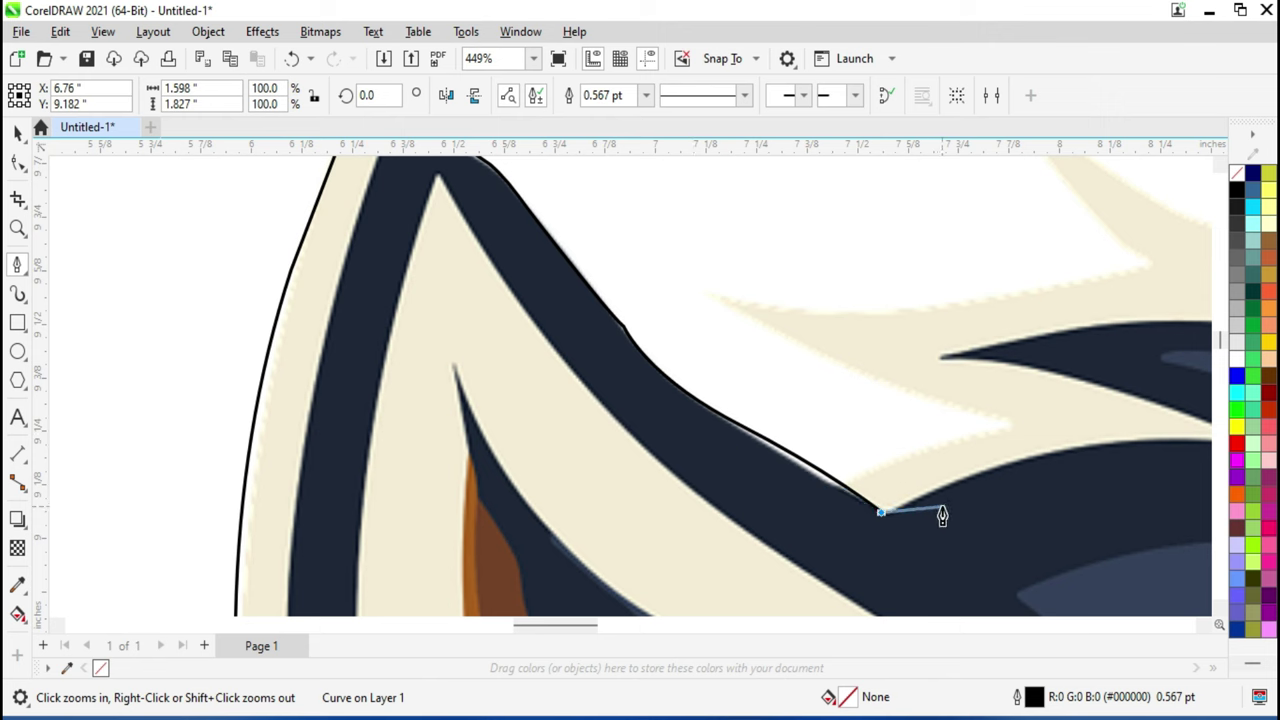
scroll(906, 498, down, 2)
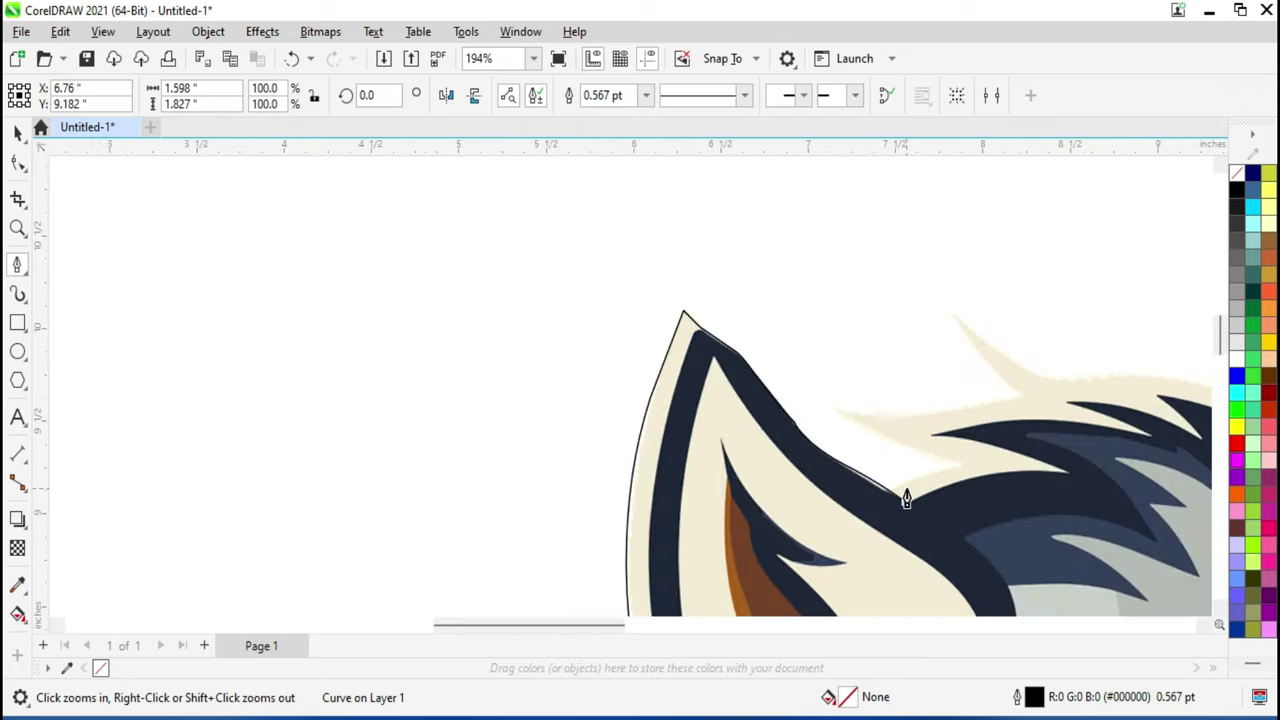
scroll(906, 498, down, 2)
scroll(906, 498, down, 2)
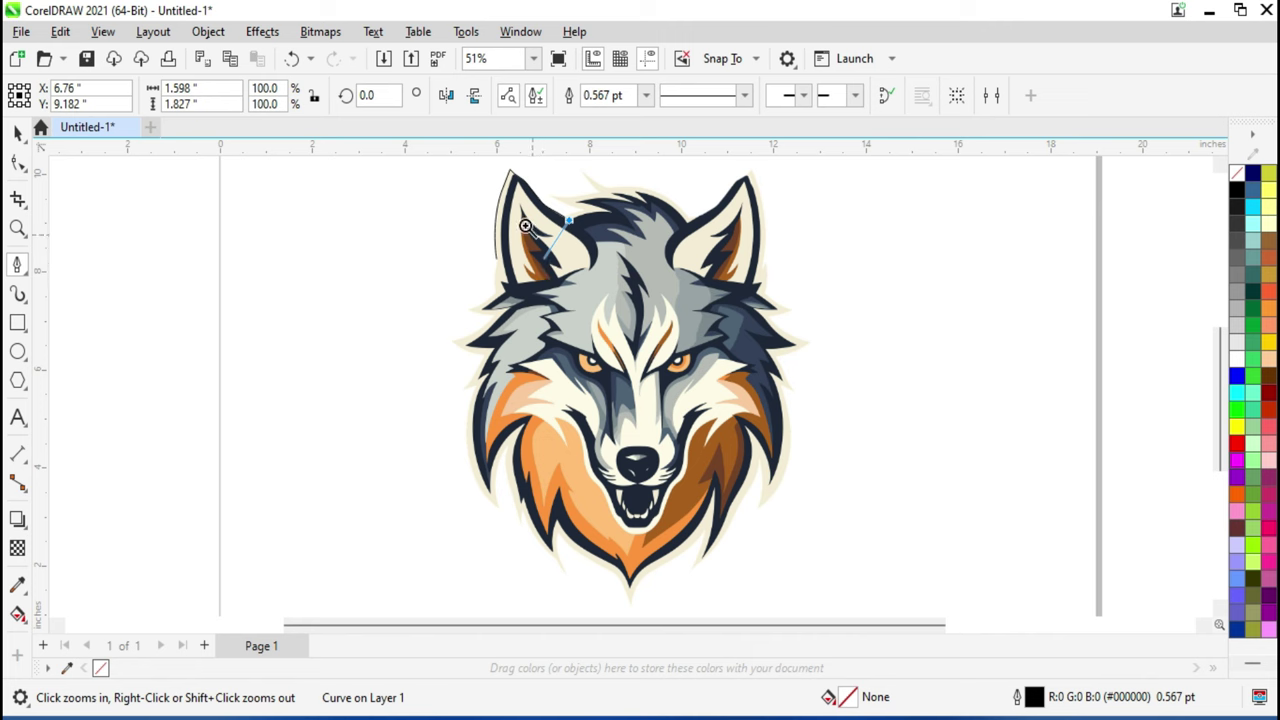
- Run a straight segment into the inner ear and close the curve at its start node
drag(449, 169, 643, 294)
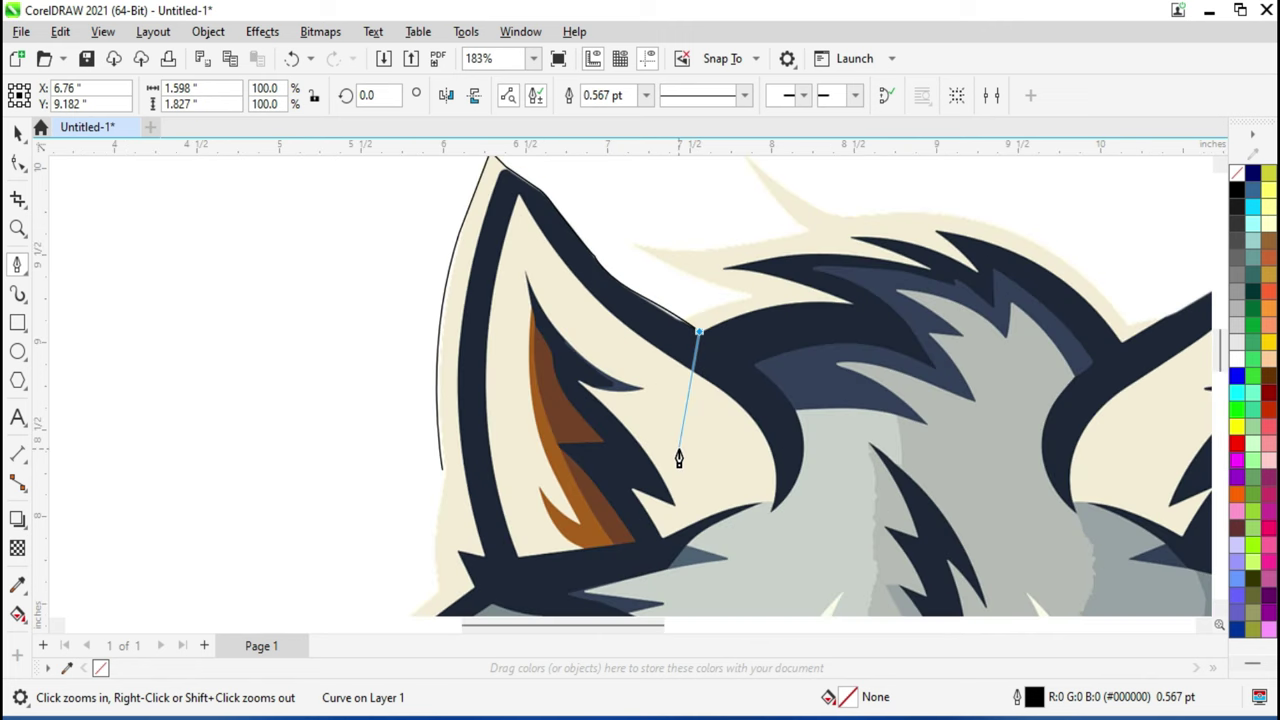
click(541, 487)
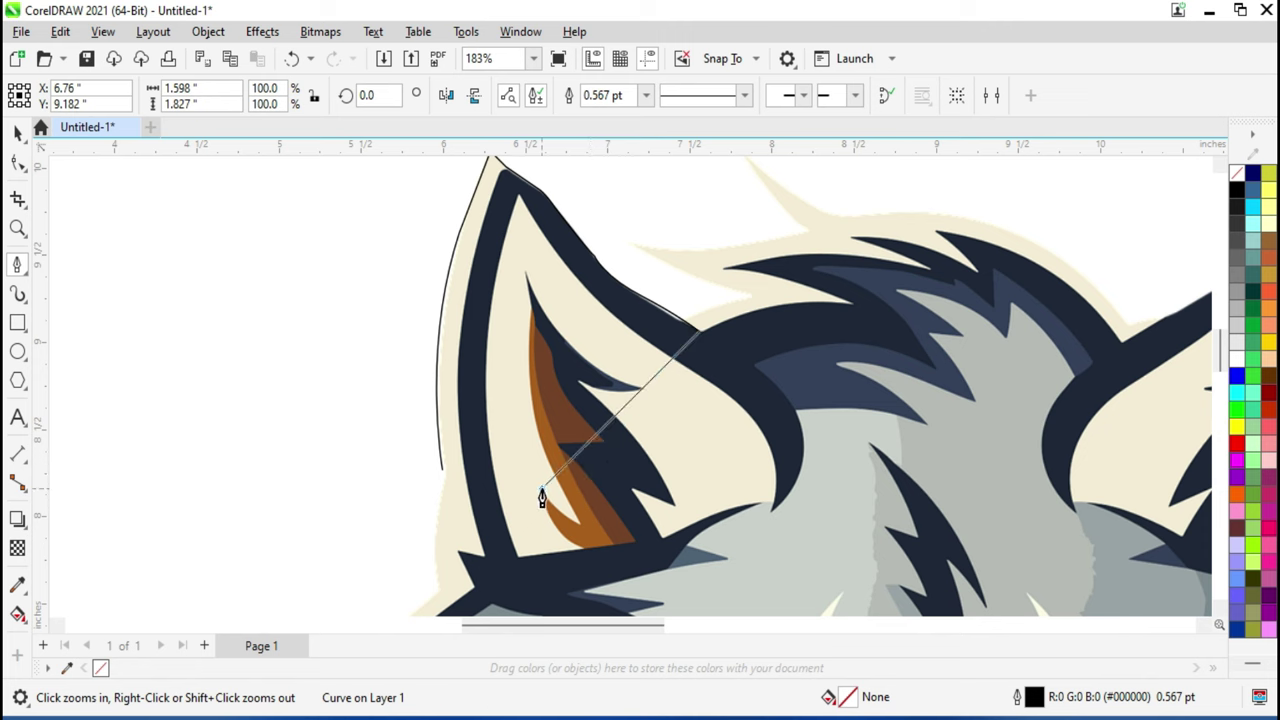
scroll(442, 485, up, 1)
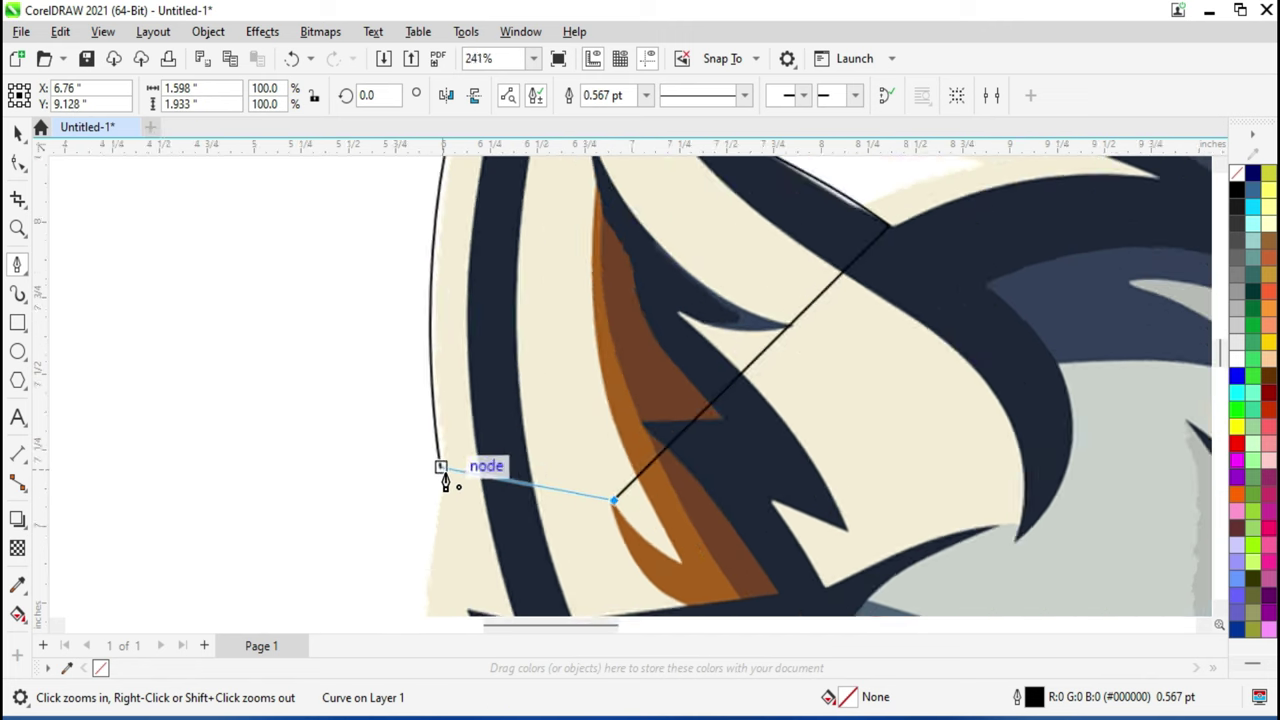
scroll(437, 478, up, 2)
click(437, 465)
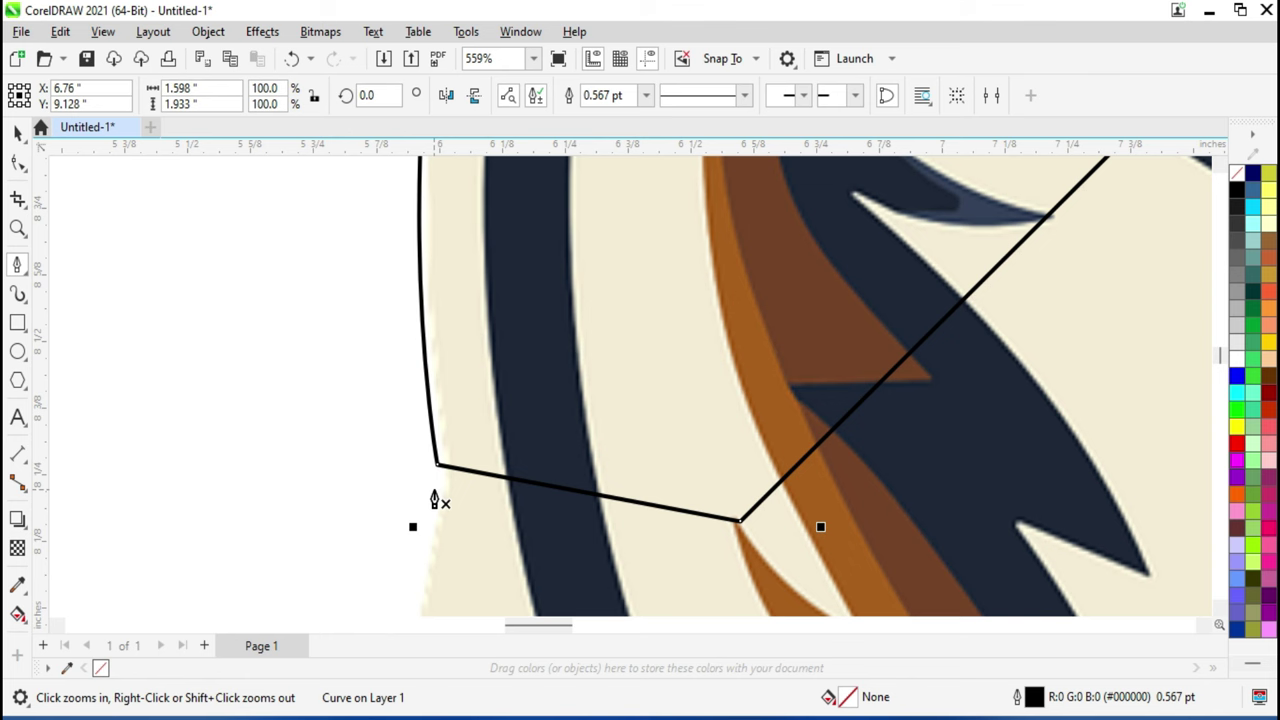
- Add an extra node on the ear outline and return to the Pick tool
scroll(528, 400, down, 1)
scroll(543, 423, down, 1)
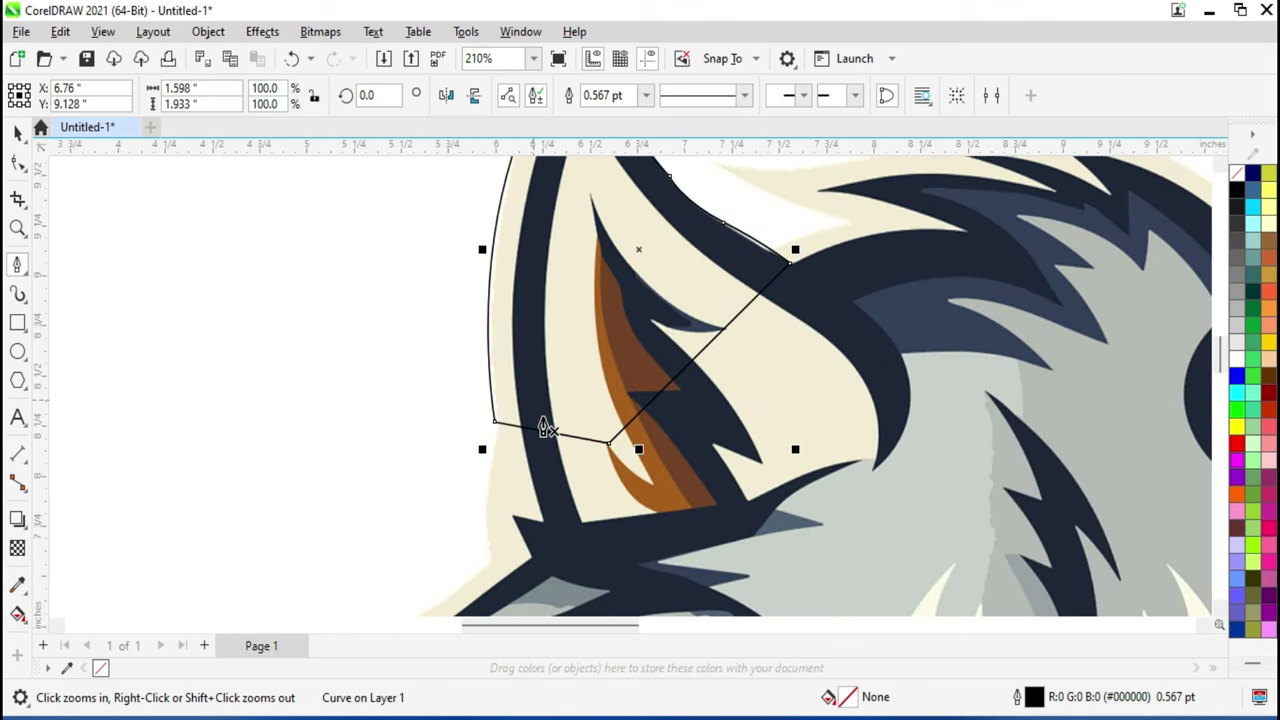
scroll(543, 423, down, 2)
drag(637, 307, 637, 307)
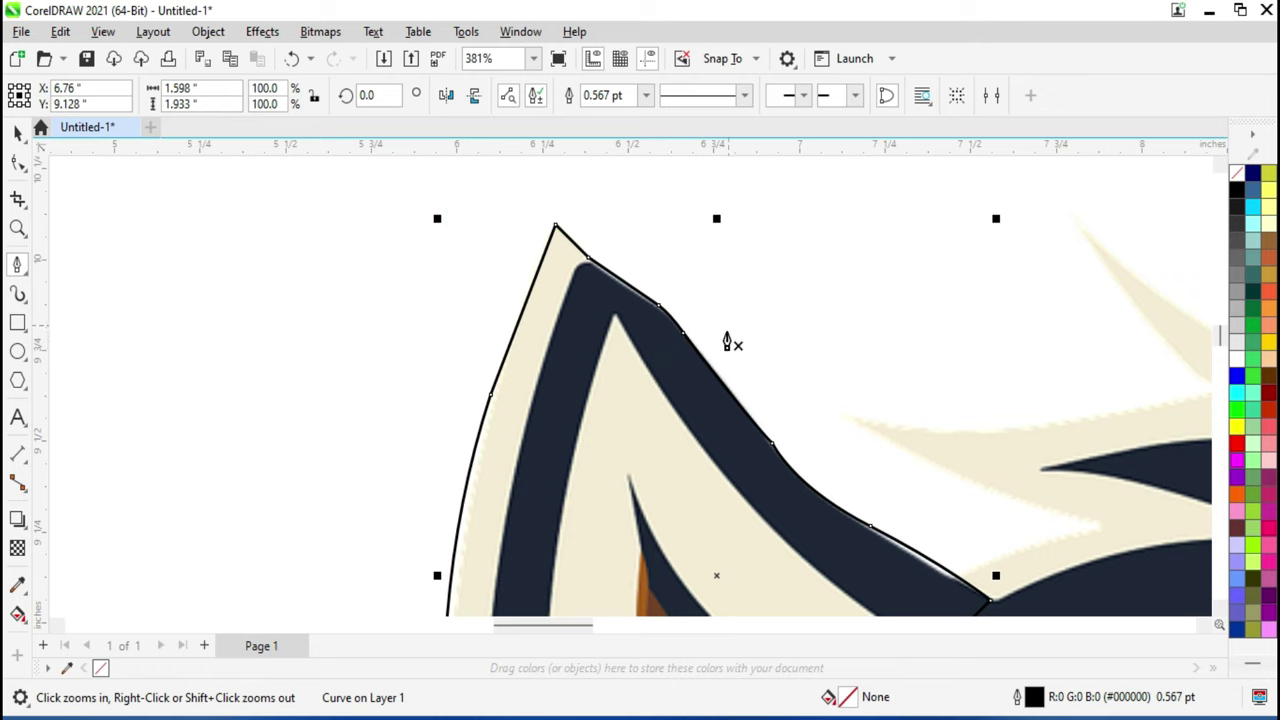
scroll(710, 340, up, 2)
scroll(620, 320, up, 1)
scroll(729, 437, down, 2)
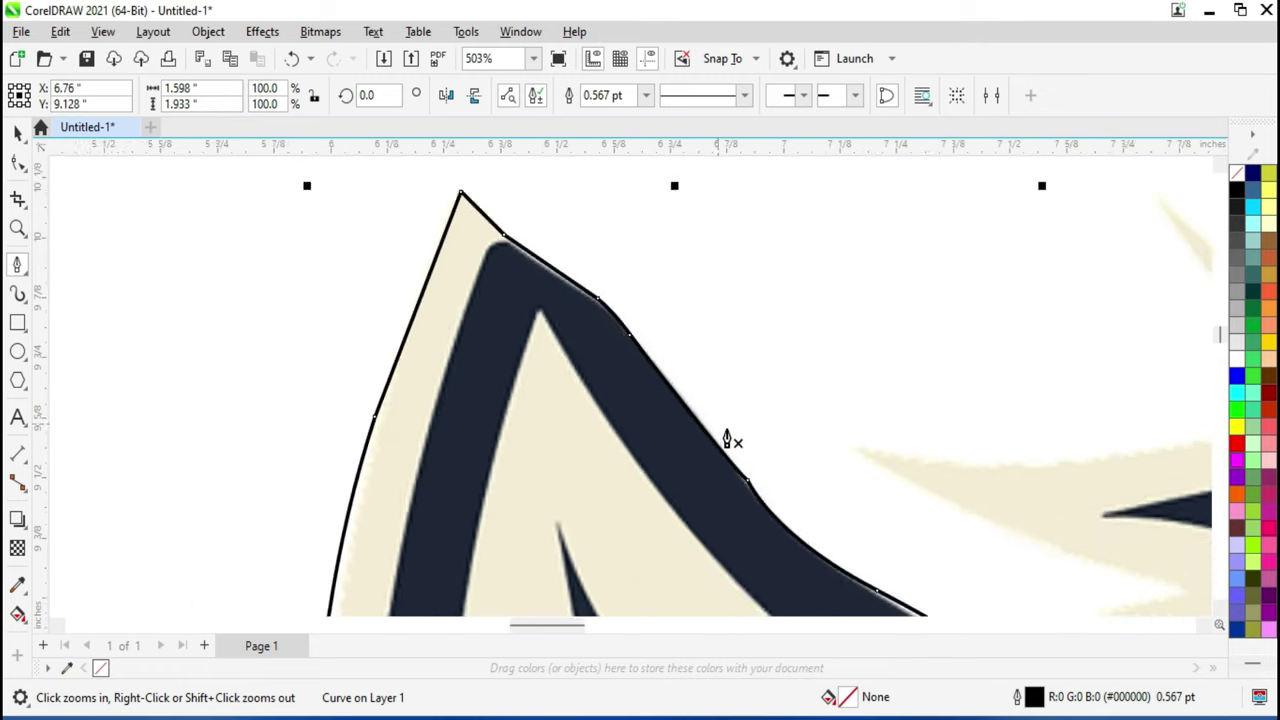
scroll(749, 494, down, 1)
scroll(752, 472, up, 3)
scroll(752, 472, up, 2)
scroll(737, 457, up, 1)
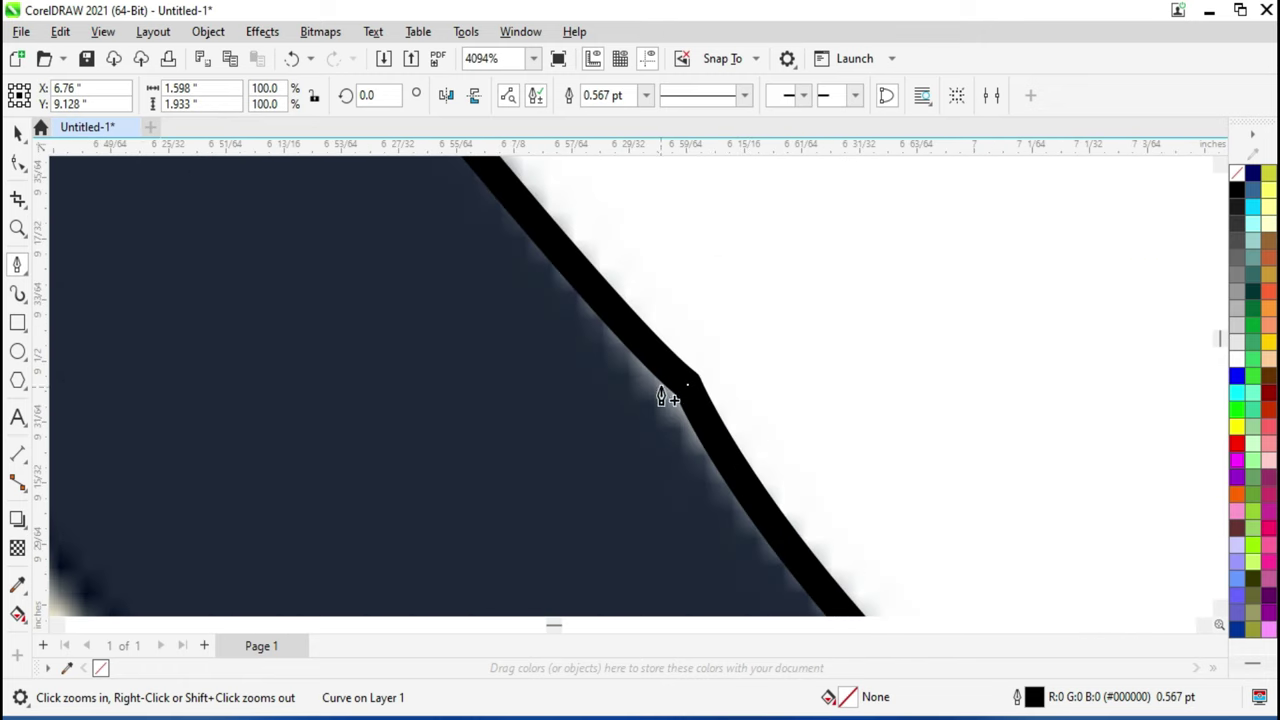
click(688, 384)
click(17, 133)
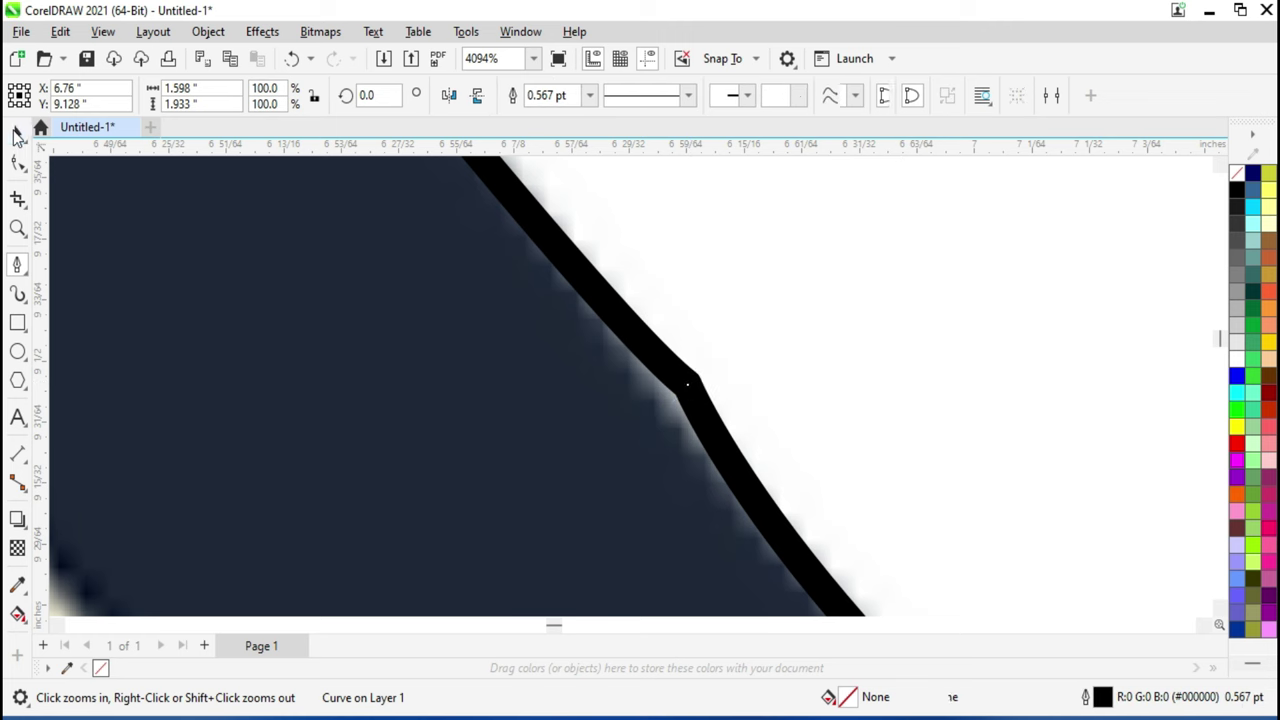
- Delete the extra node at the outline's bend using the Shape tool
double_click(655, 368)
scroll(620, 507, down, 2)
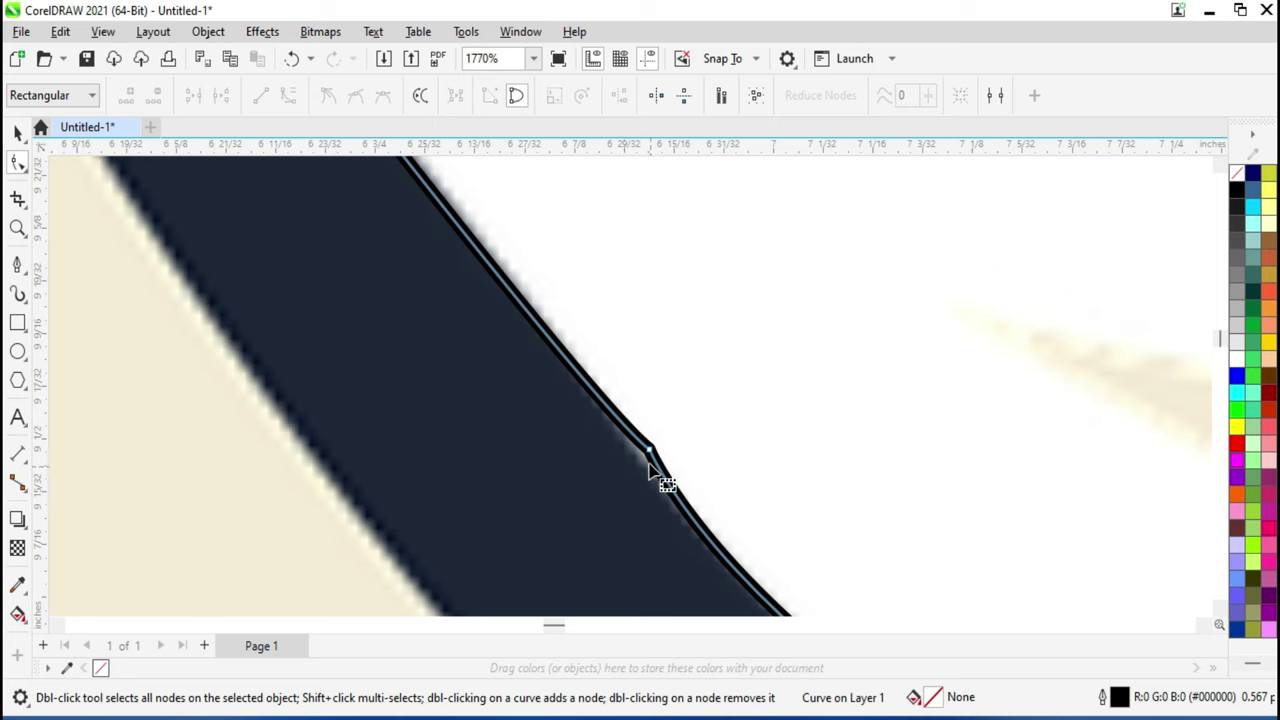
scroll(649, 465, up, 1)
scroll(650, 458, up, 1)
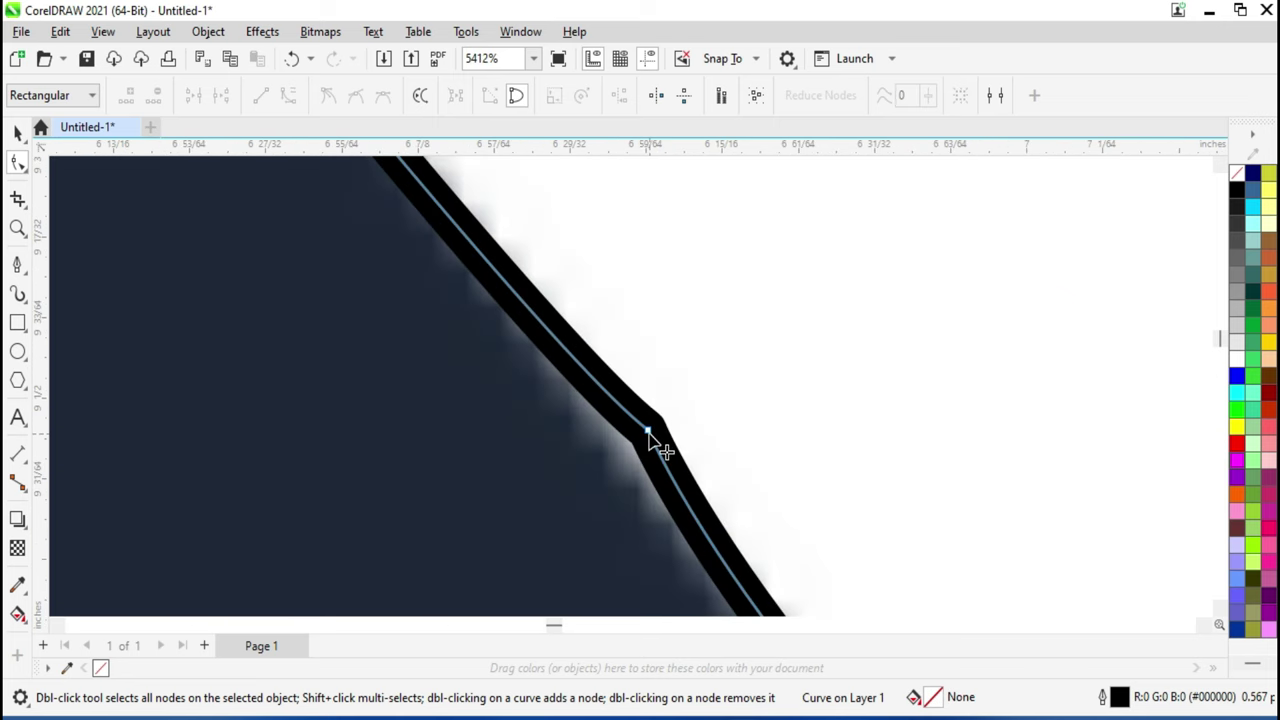
double_click(648, 432)
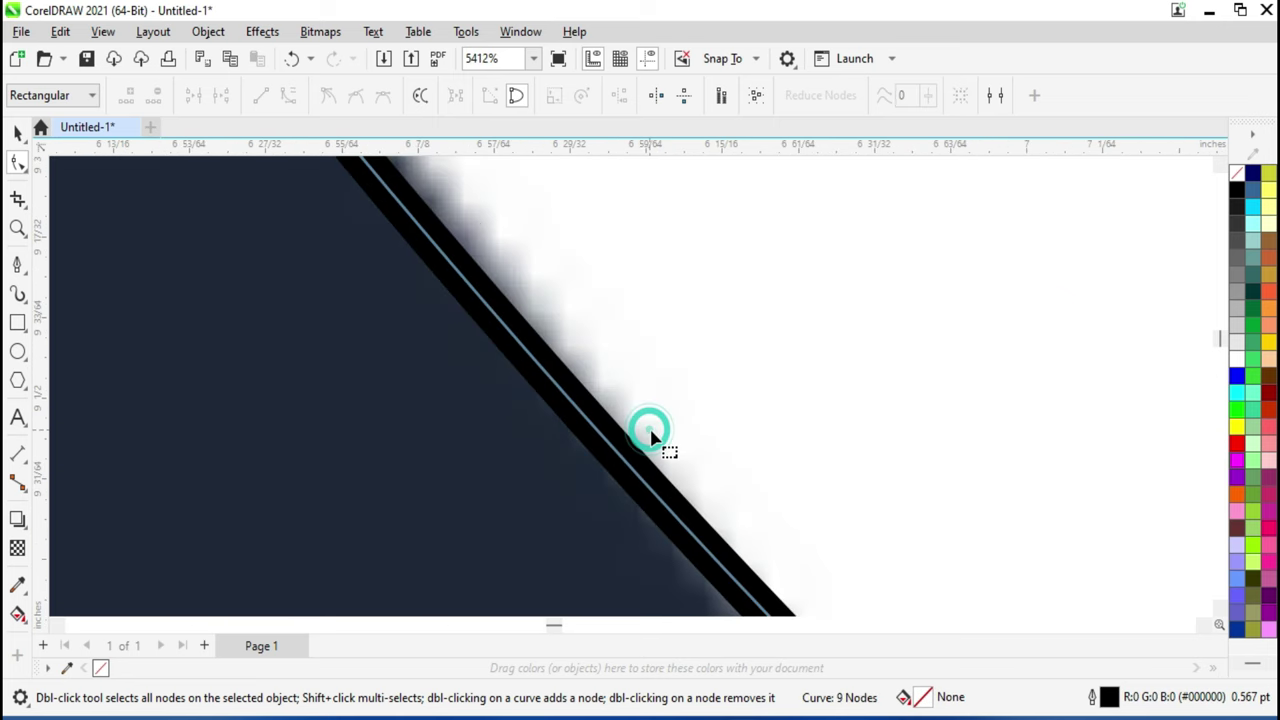
- Select the curve segment along the dark ear band that should be straightened
scroll(660, 450, down, 2)
scroll(666, 449, down, 3)
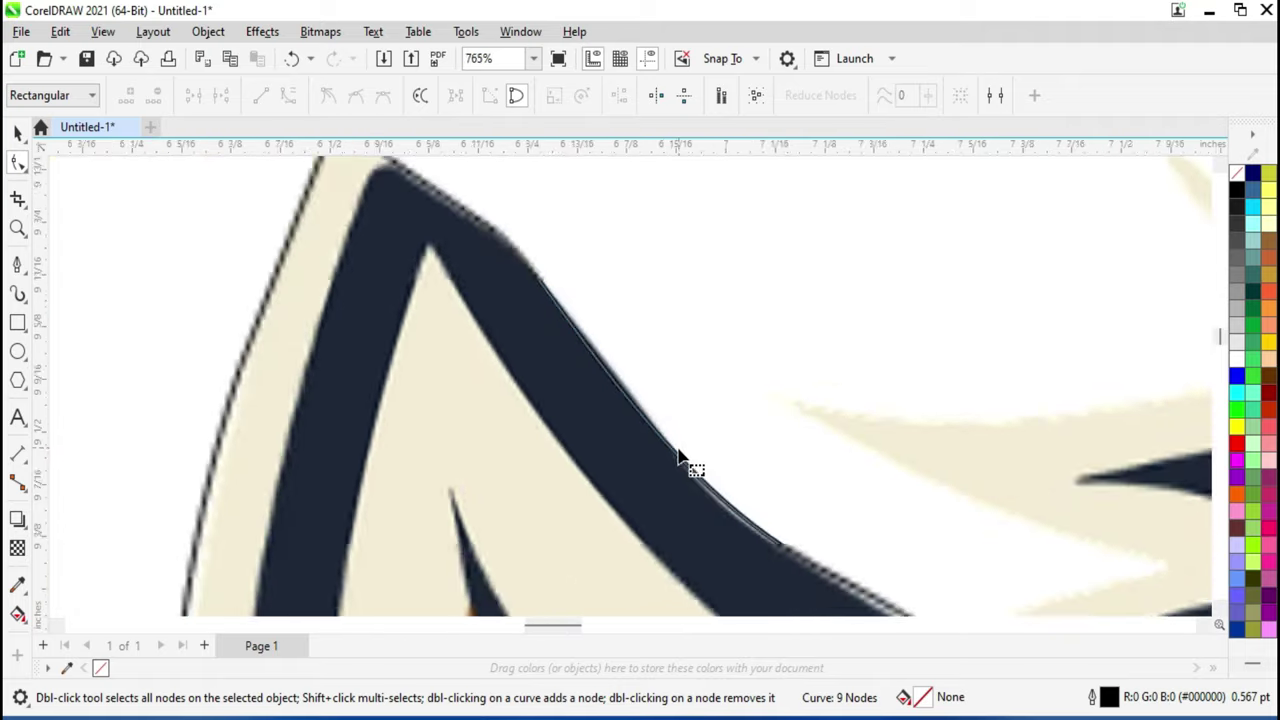
scroll(680, 463, down, 1)
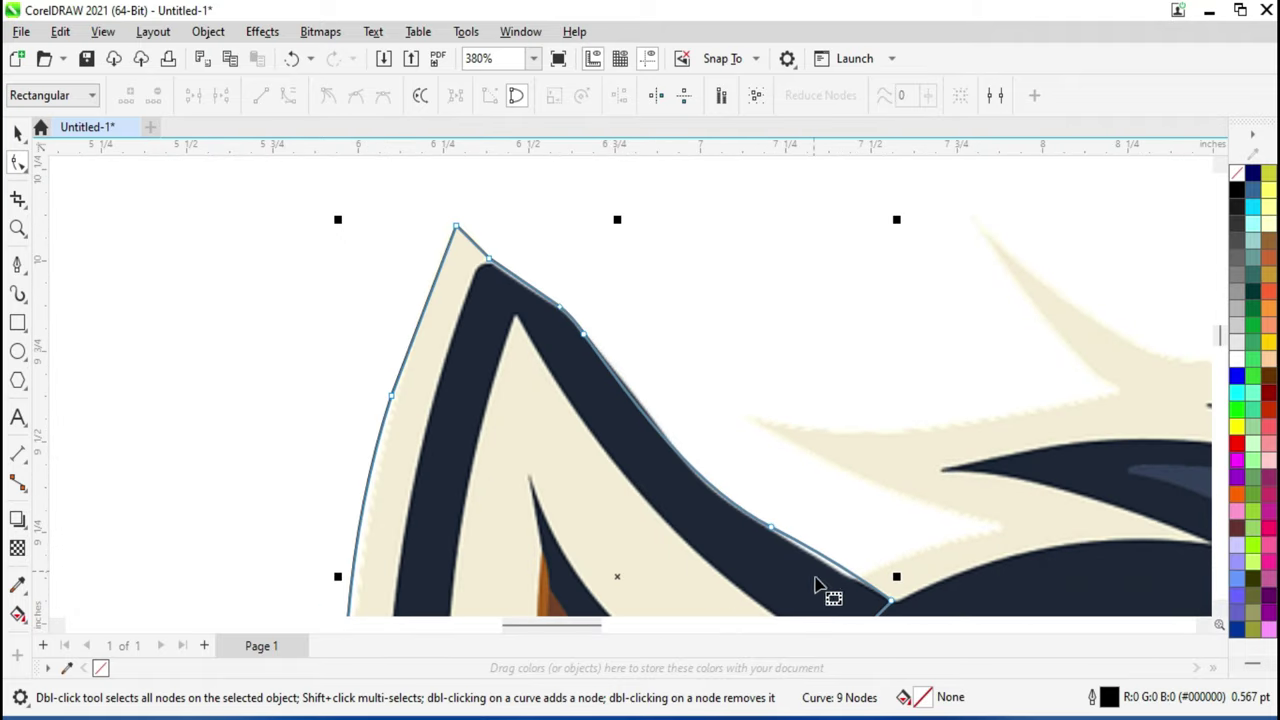
scroll(864, 595, up, 1)
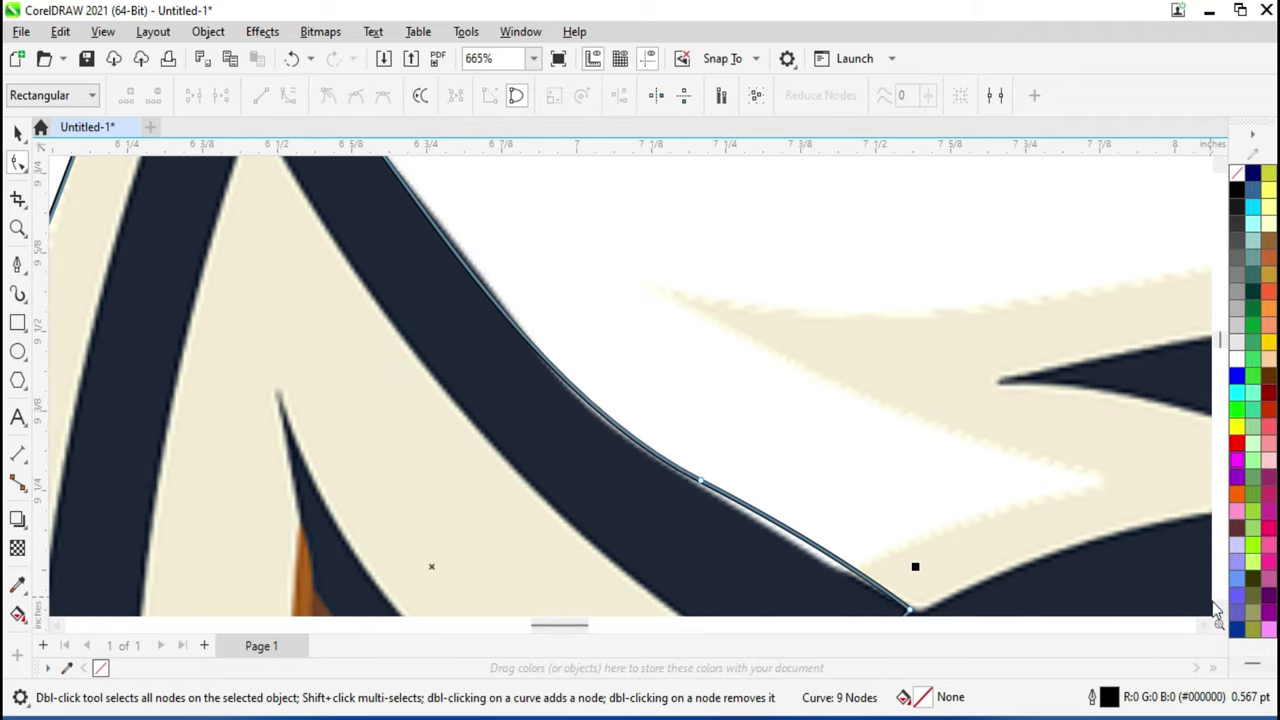
scroll(1220, 340, down, 2)
scroll(1218, 338, down, 1)
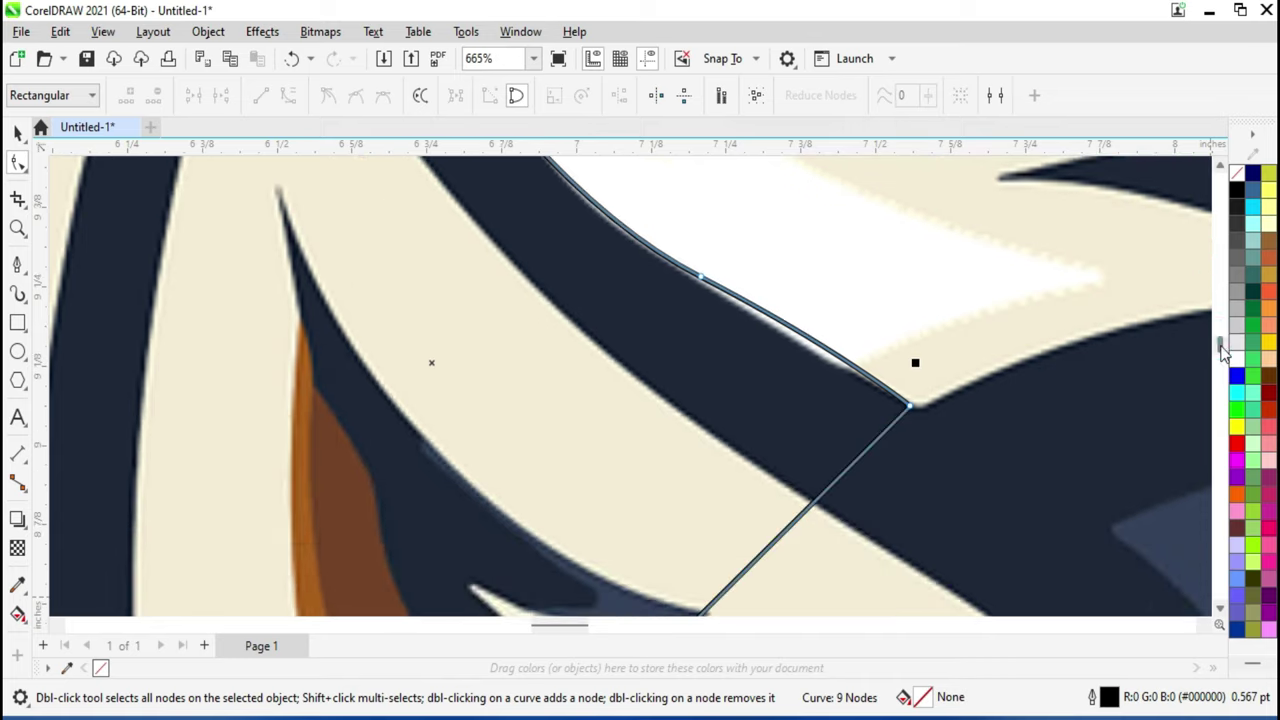
scroll(800, 378, up, 1)
scroll(800, 378, down, 1)
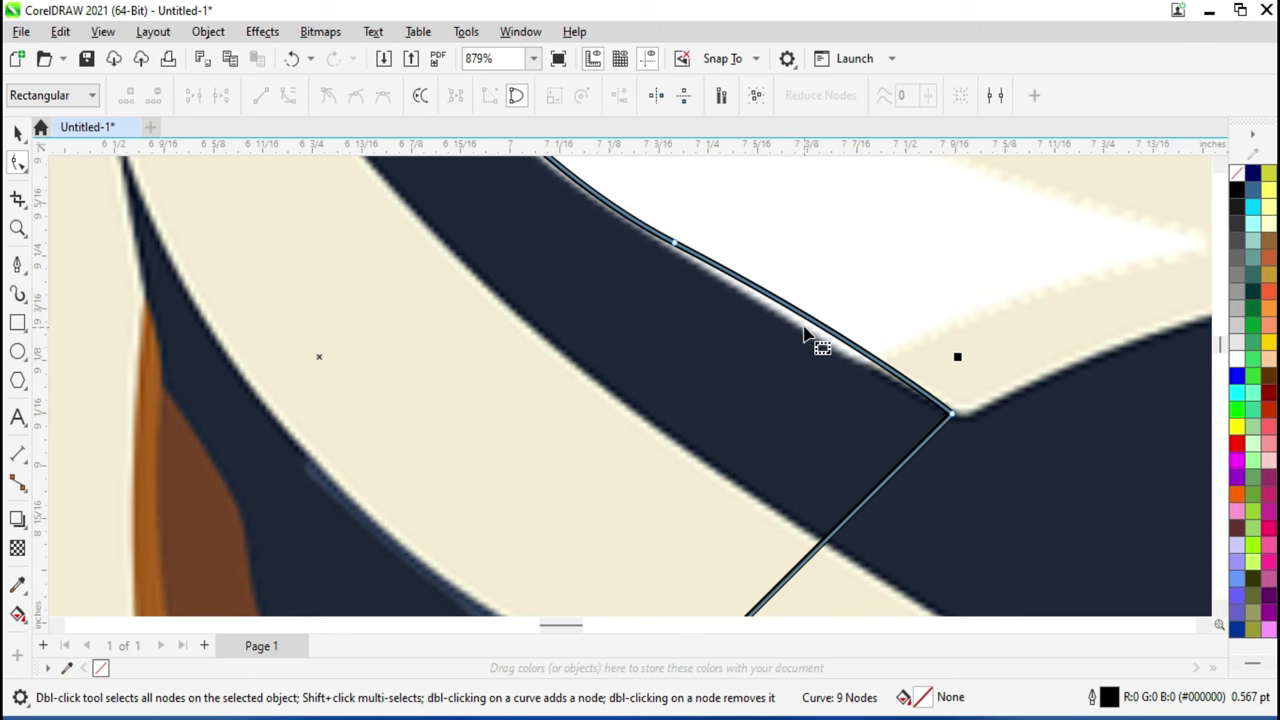
click(811, 314)
scroll(811, 305, up, 5)
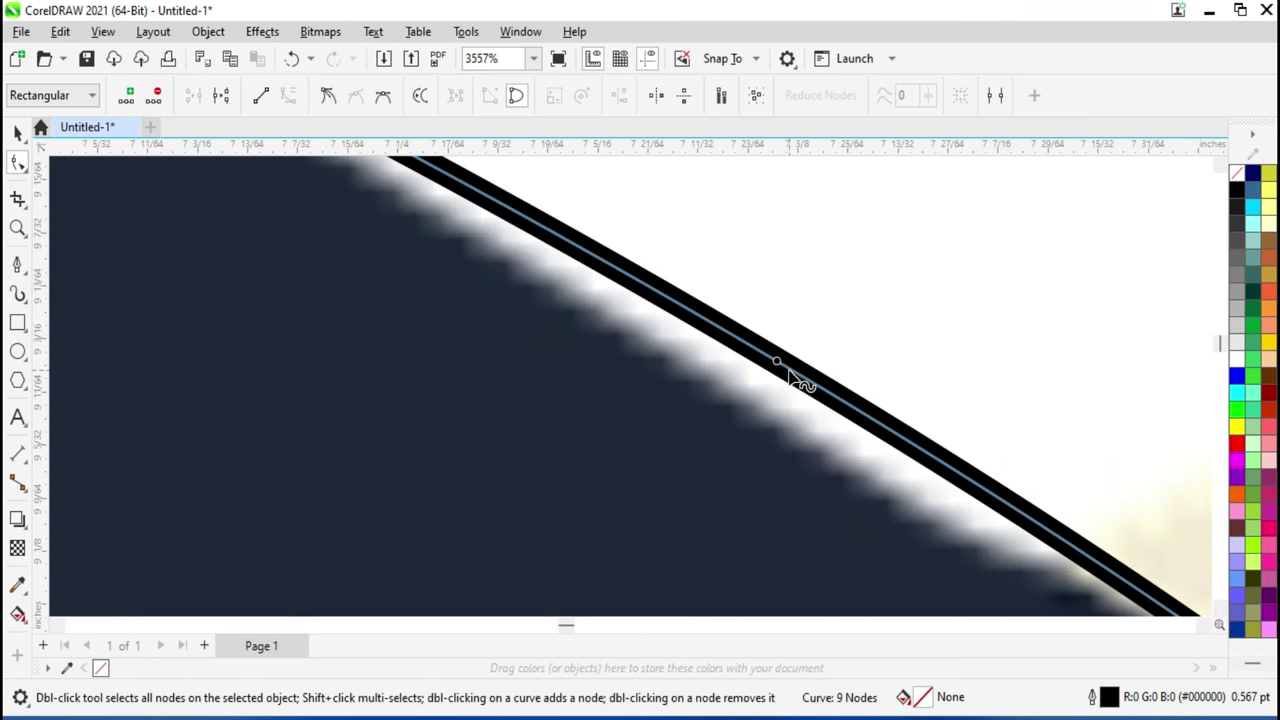
scroll(777, 365, down, 4)
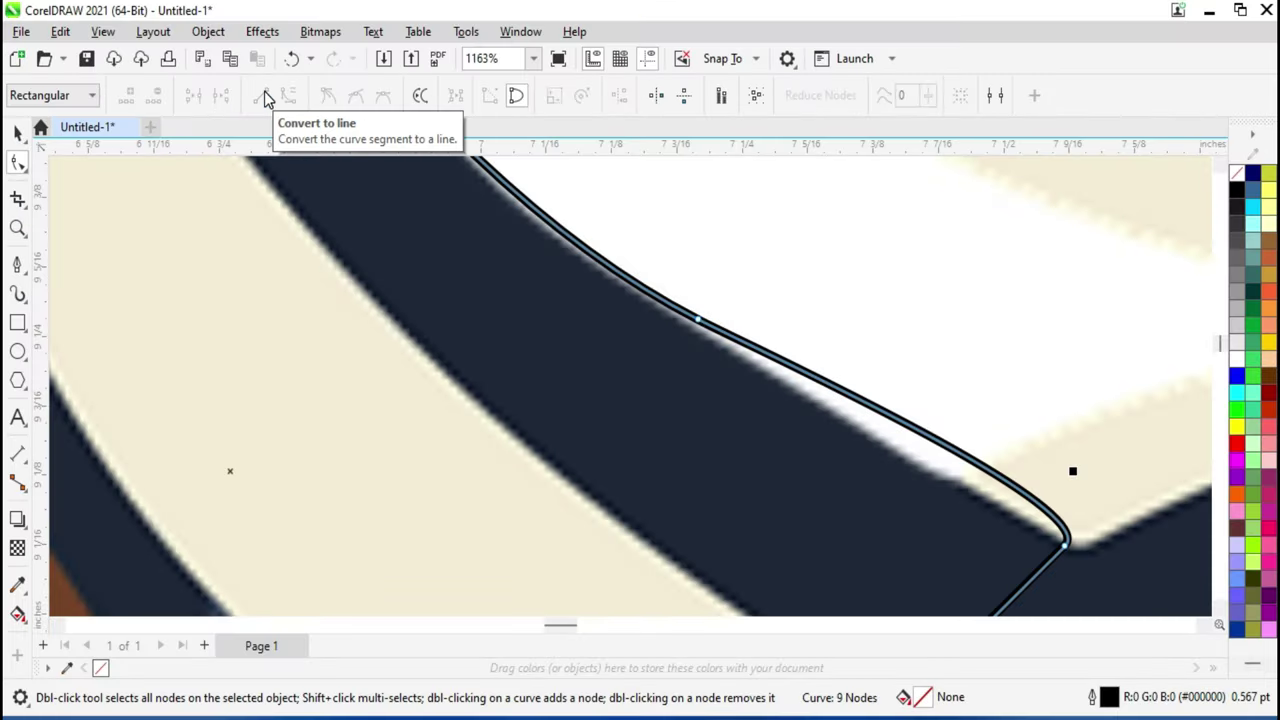
- Convert the selected ear segment to a straight line and inspect it up close
click(262, 94)
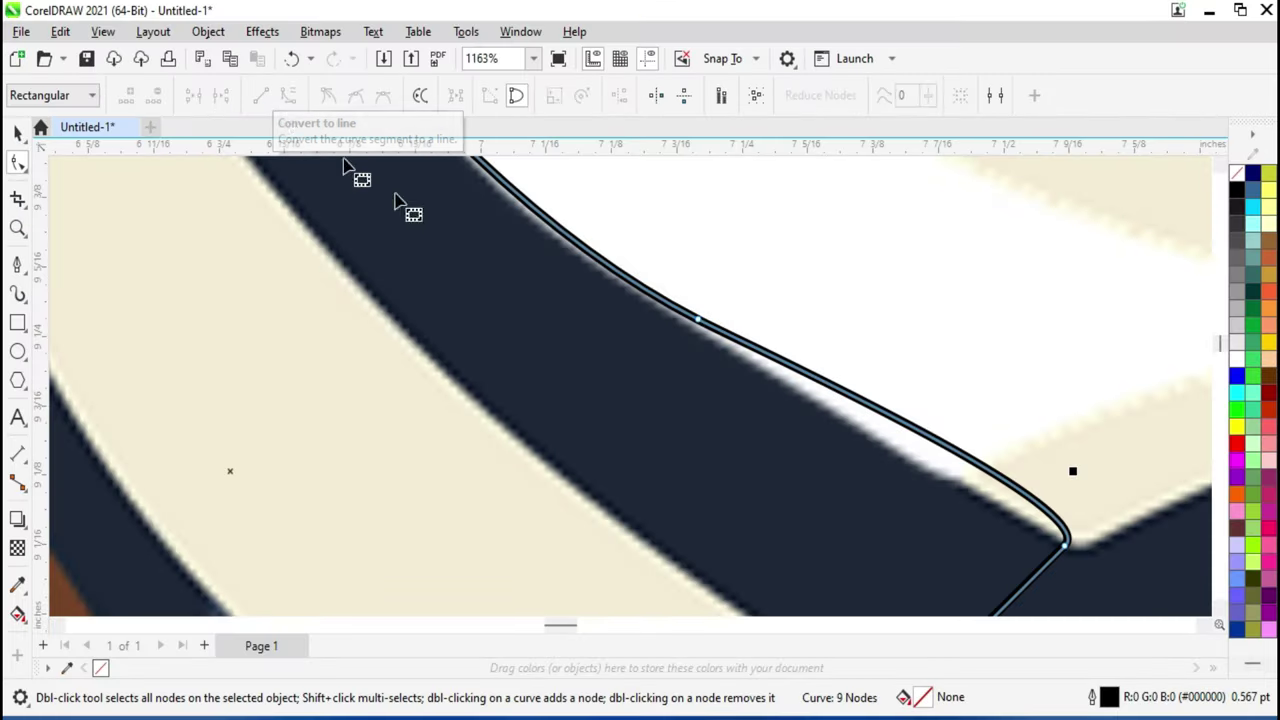
click(880, 415)
click(262, 94)
scroll(870, 460, down, 2)
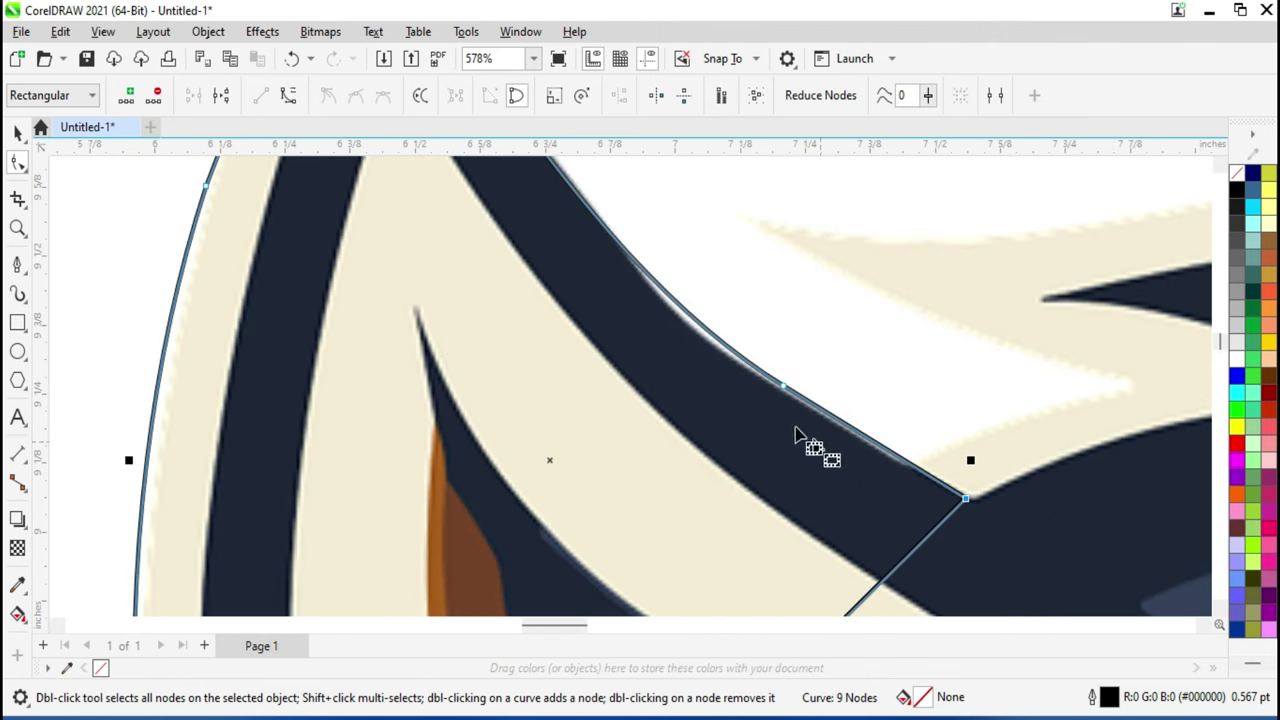
scroll(770, 410, down, 2)
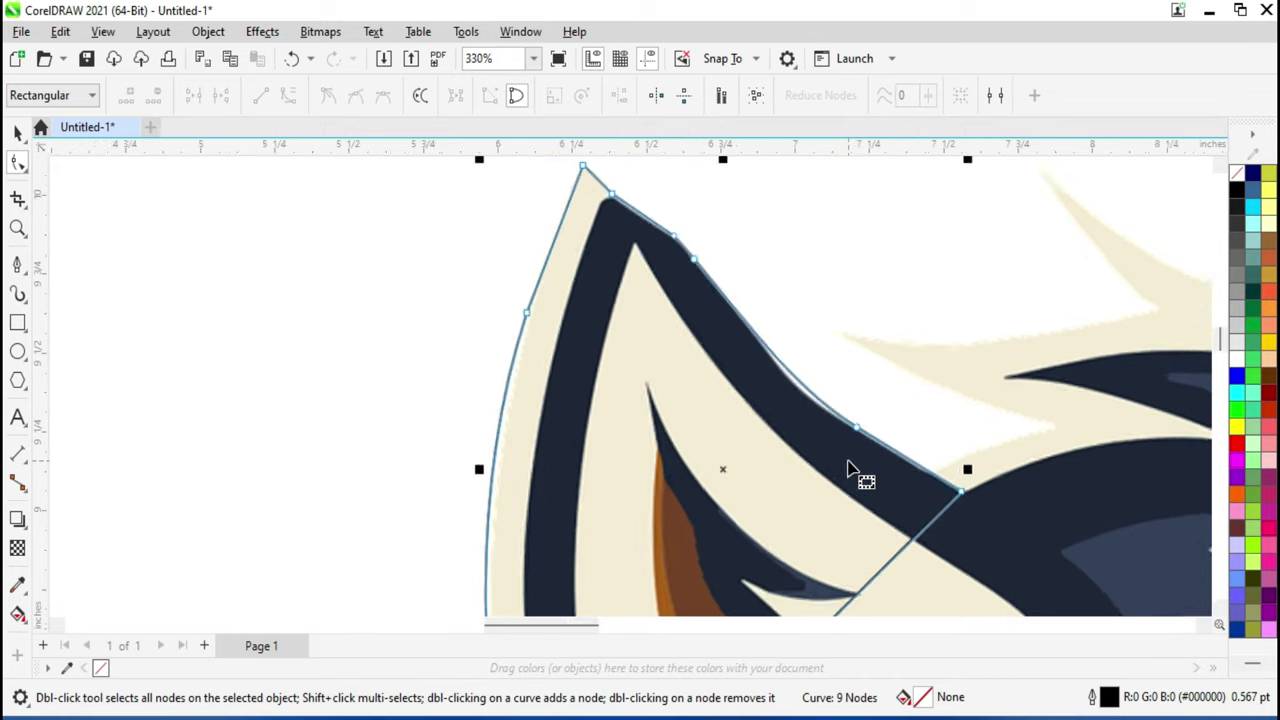
scroll(848, 468, up, 2)
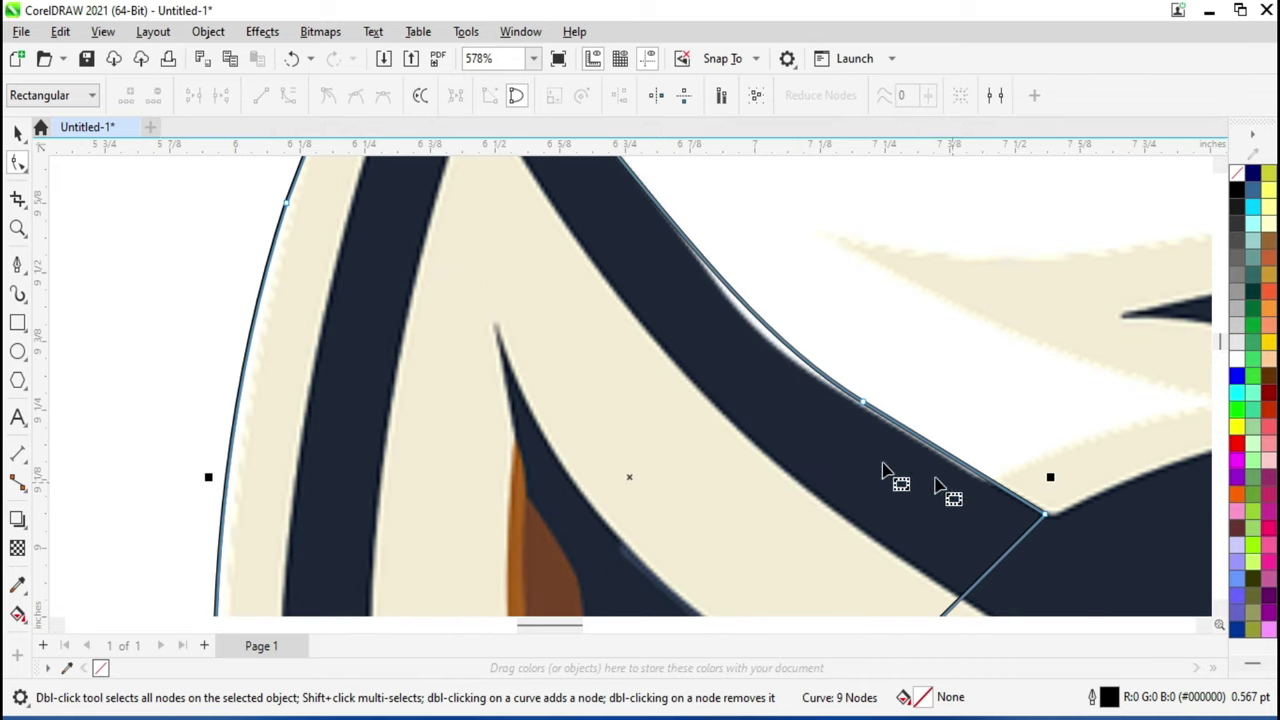
scroll(765, 370, down, 1)
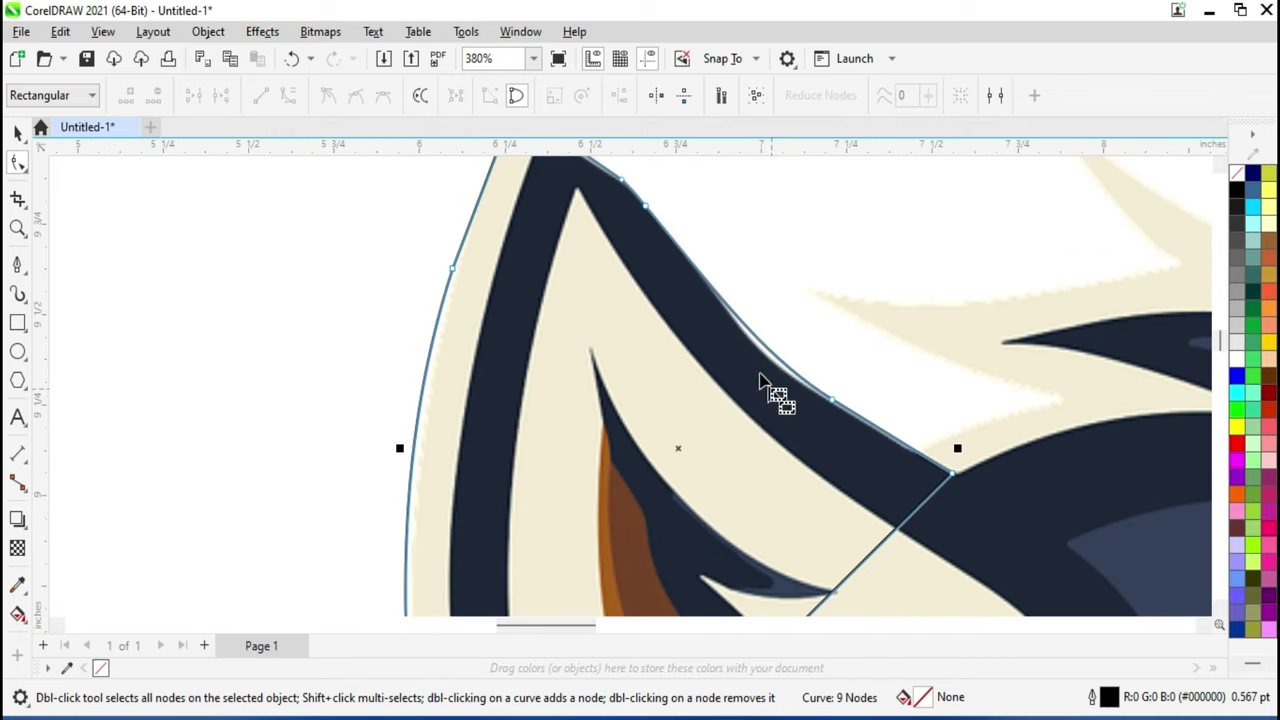
scroll(760, 380, up, 1)
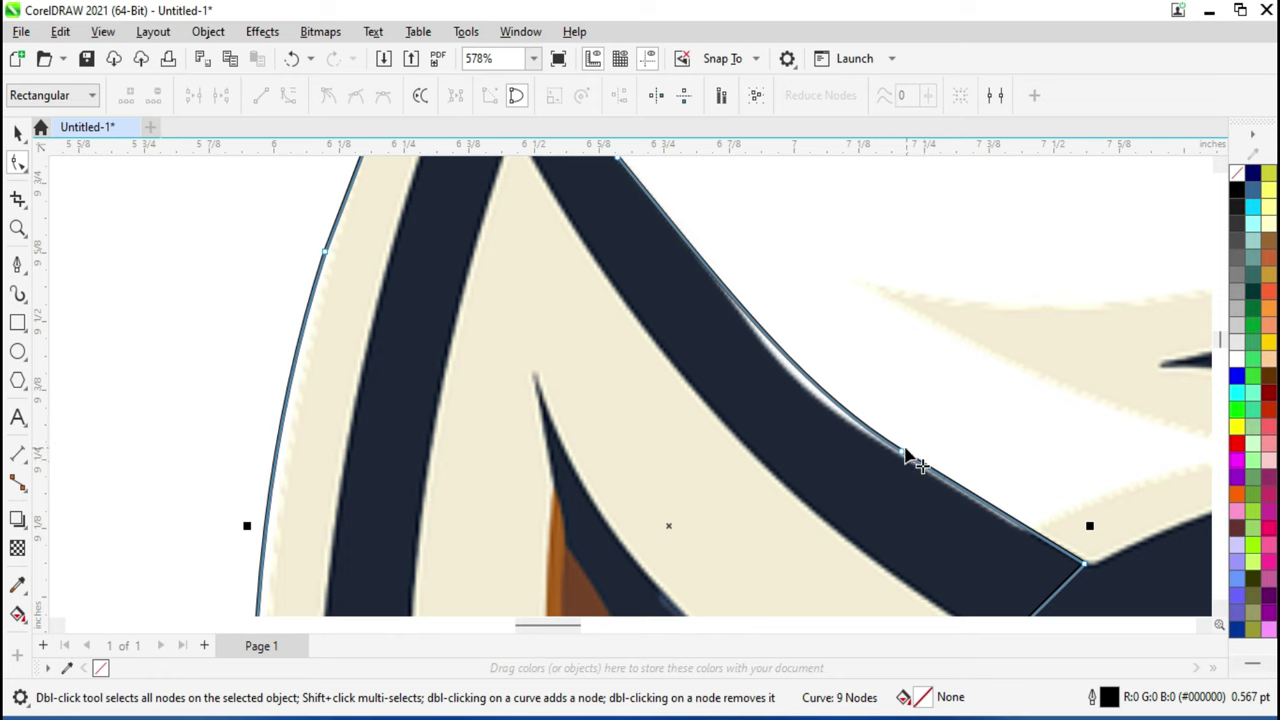
scroll(910, 462, up, 1)
scroll(890, 460, down, 1)
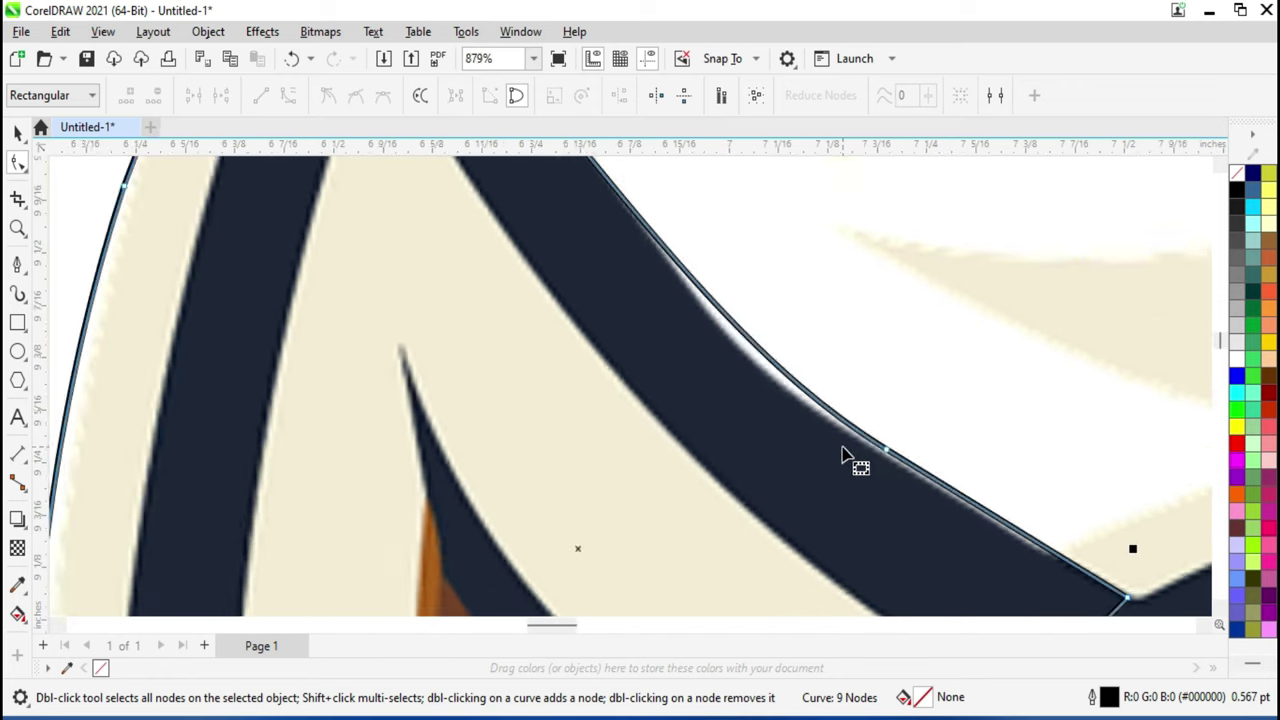
scroll(851, 457, down, 1)
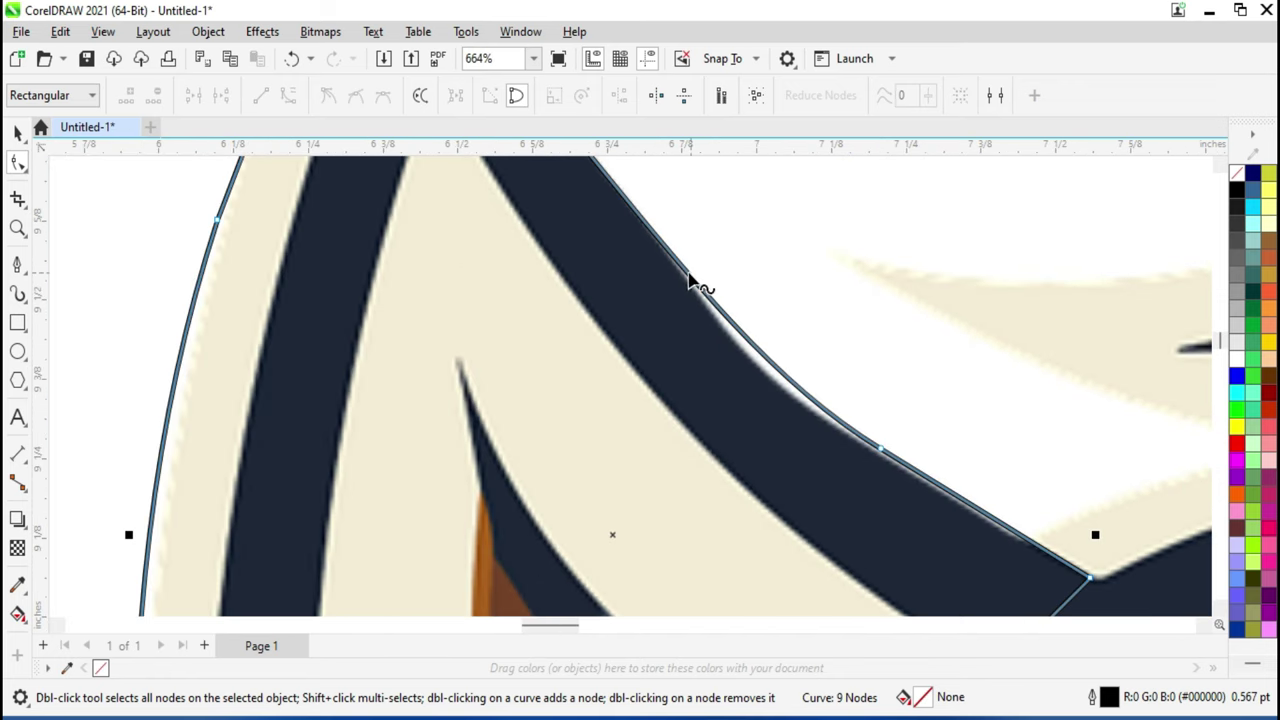
scroll(677, 270, up, 1)
scroll(684, 269, up, 1)
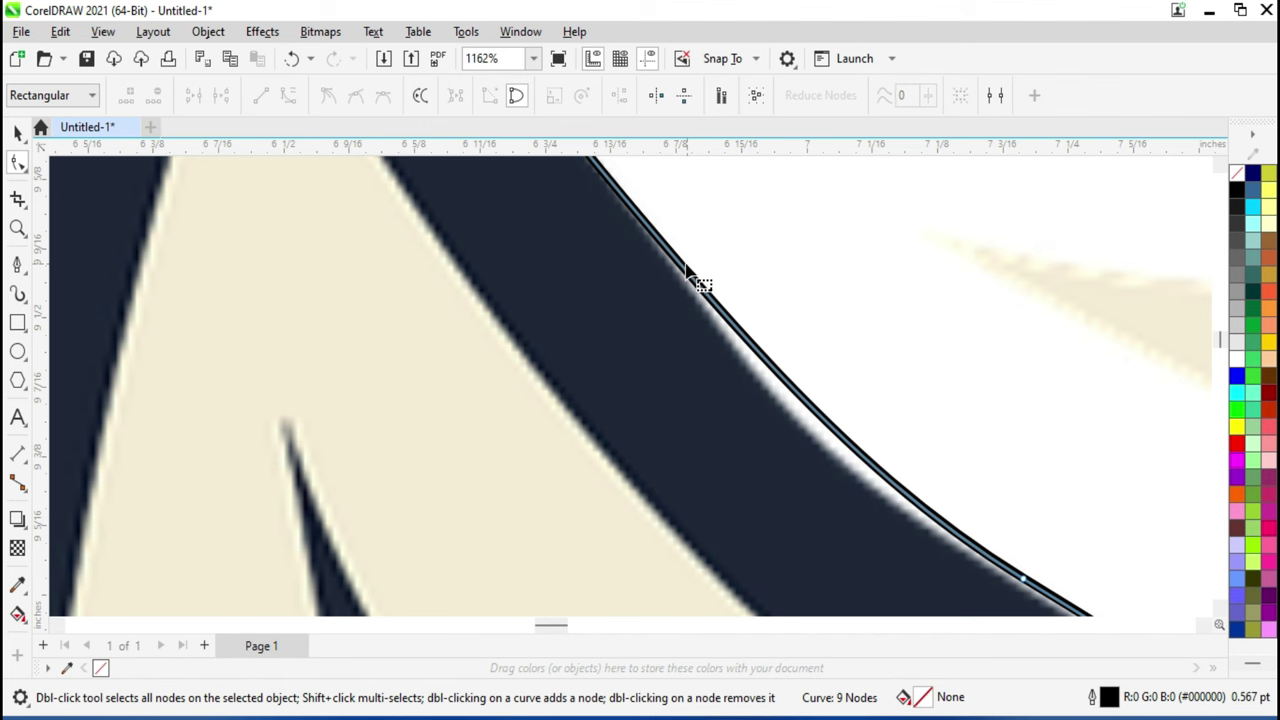
- Add a node on the ear curve, try bending it outward, then undo the bend
double_click(677, 260)
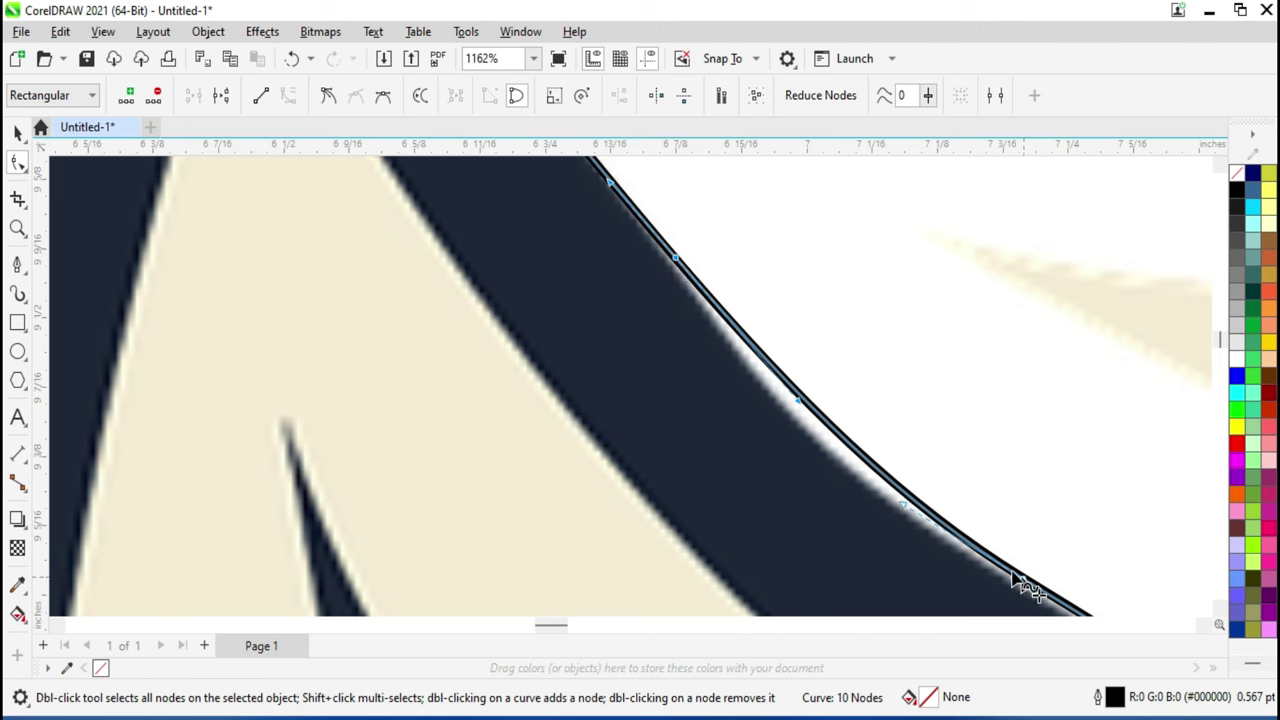
drag(835, 441, 822, 468)
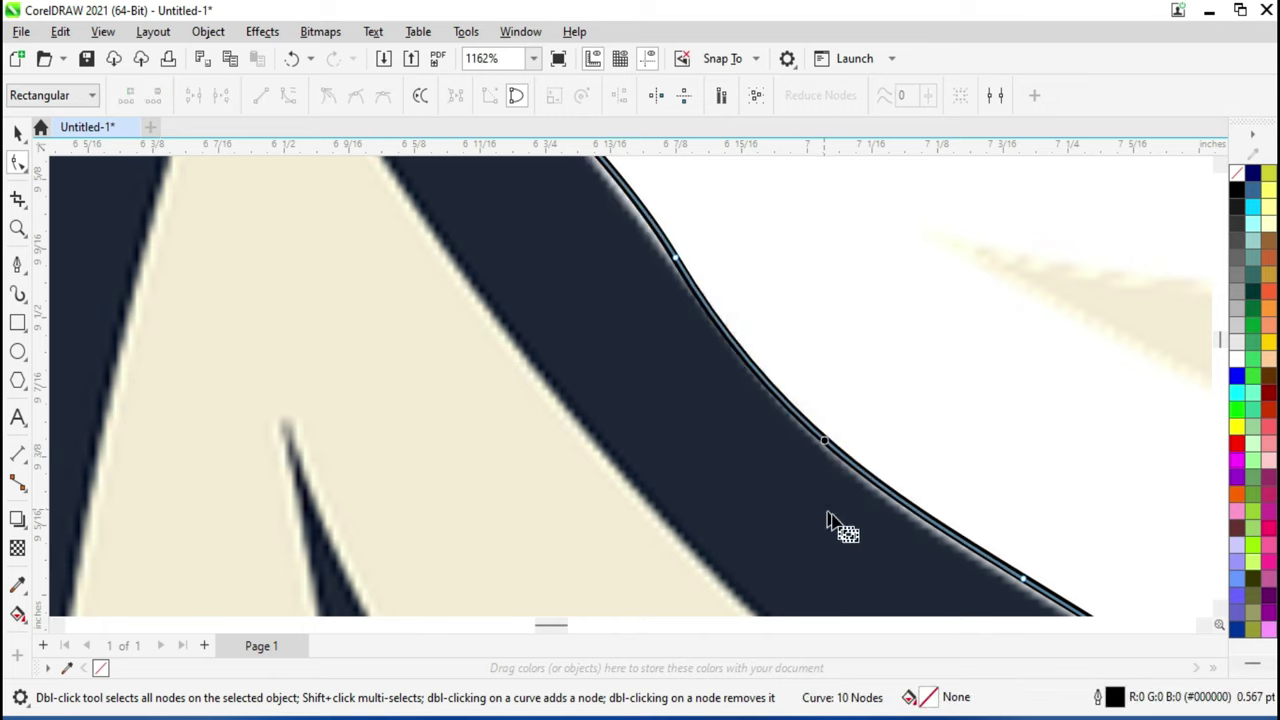
scroll(850, 530, down, 2)
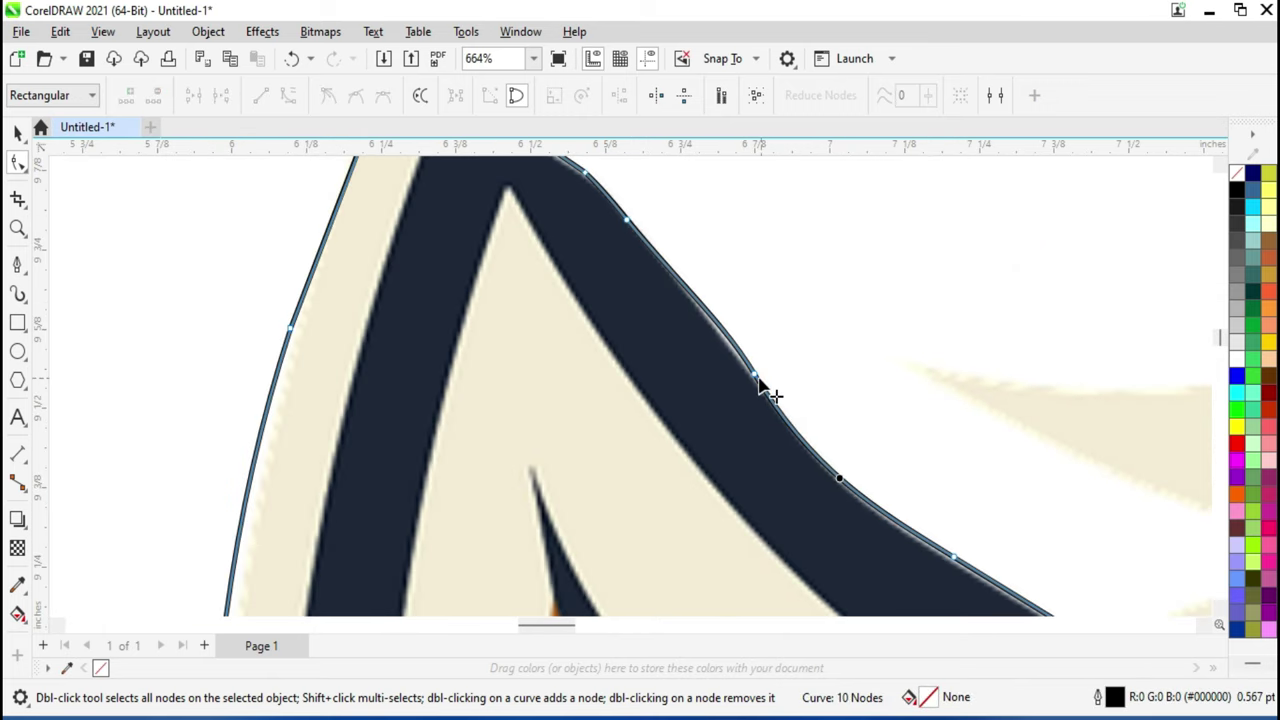
scroll(765, 392, up, 2)
scroll(694, 306, down, 2)
key(ctrl+z)
- Reshape the ear outline's upper nodes so it hugs the dark fur edge
click(678, 262)
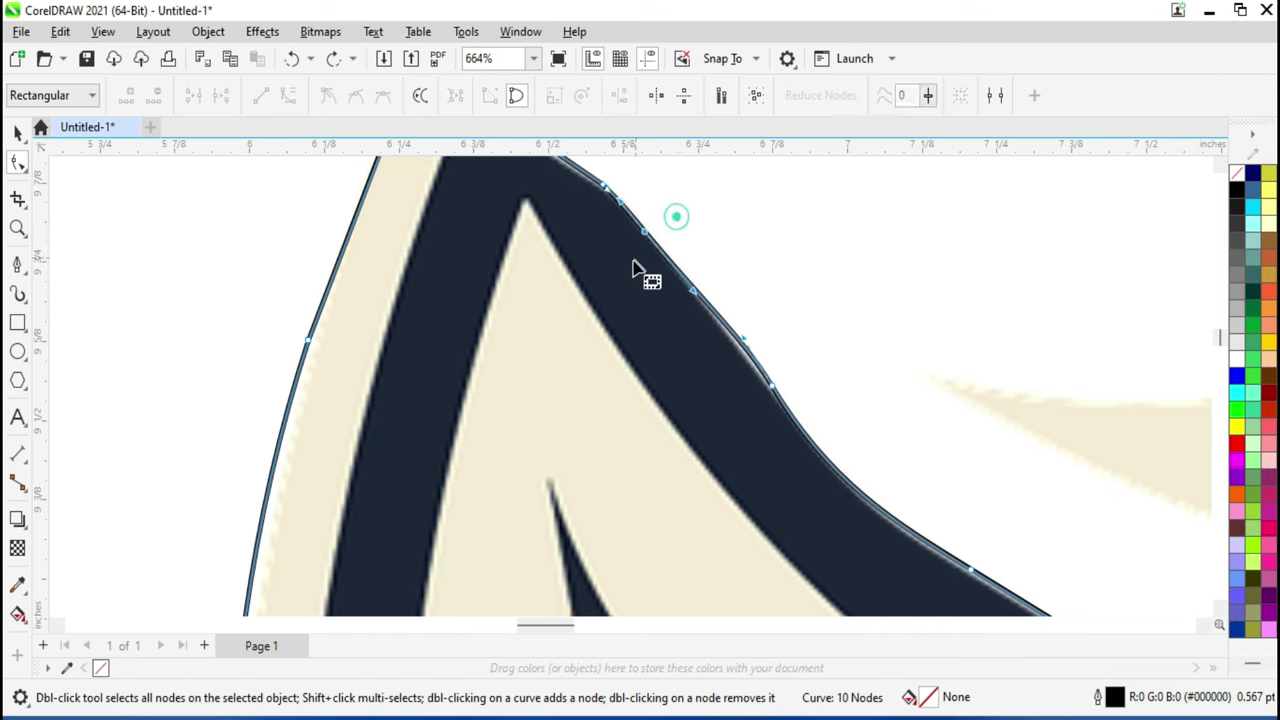
click(737, 343)
scroll(737, 343, up, 2)
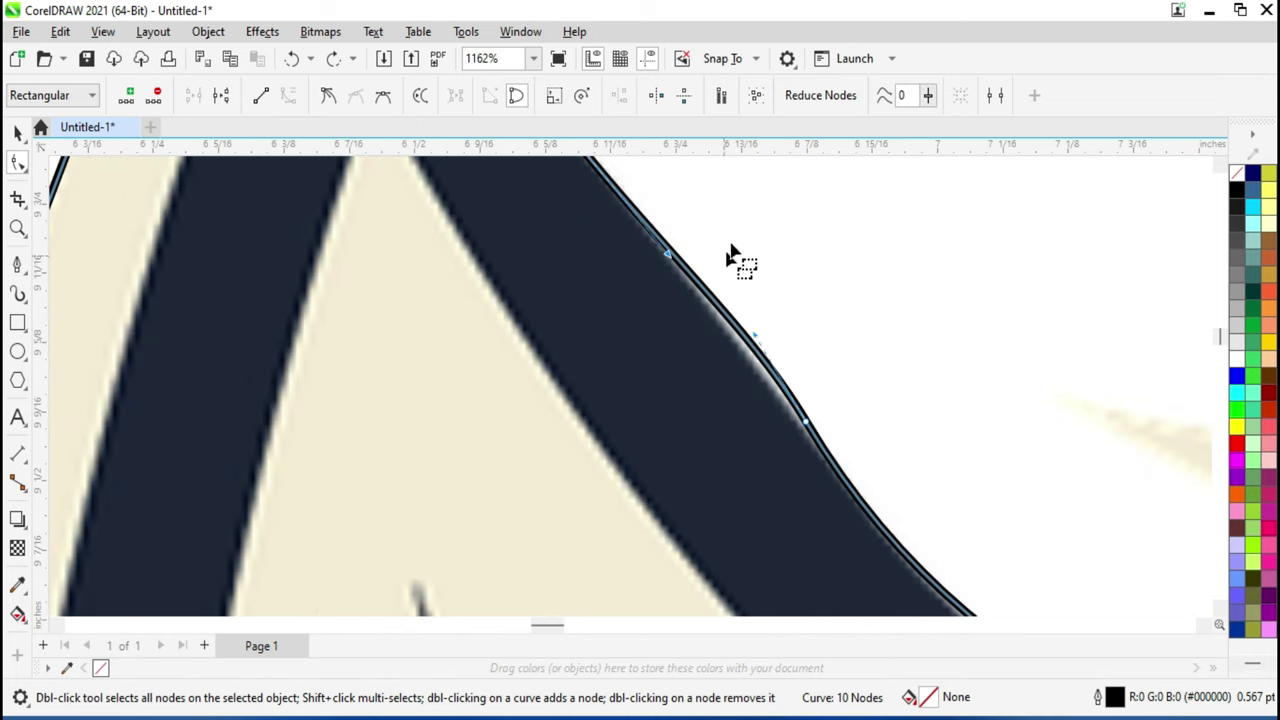
click(729, 237)
scroll(748, 363, down, 2)
drag(670, 195, 615, 250)
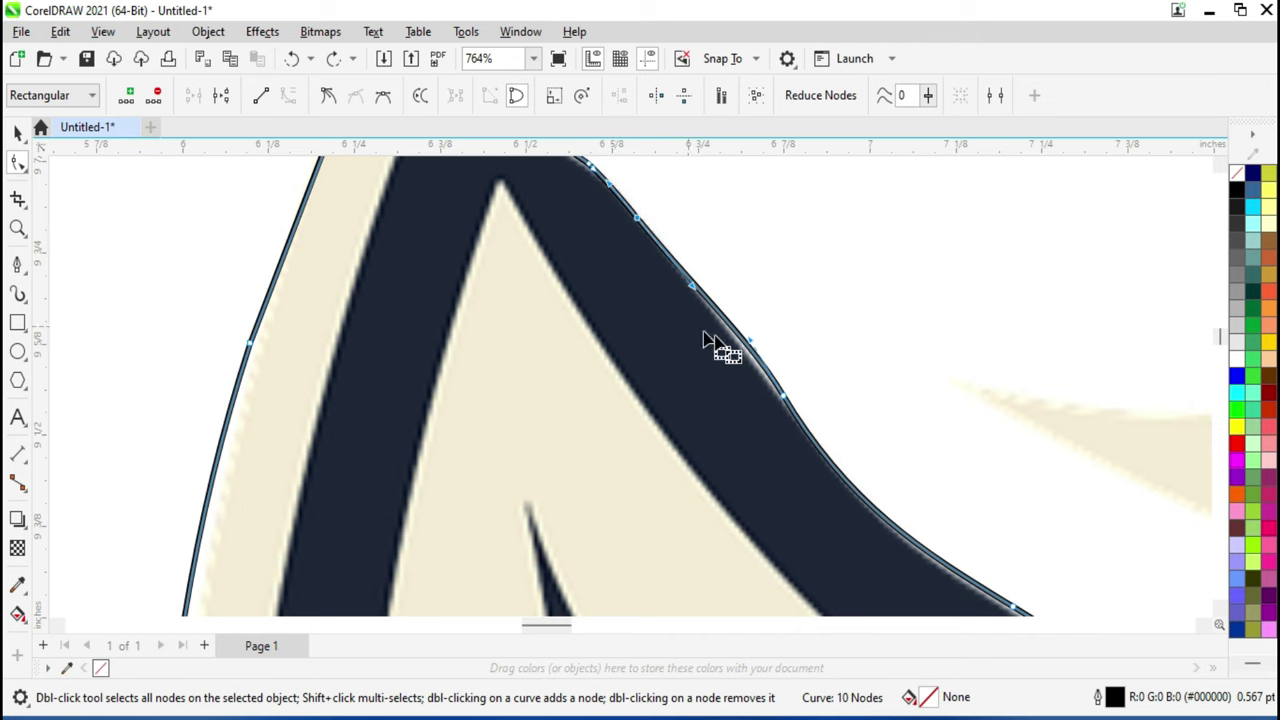
scroll(766, 355, up, 2)
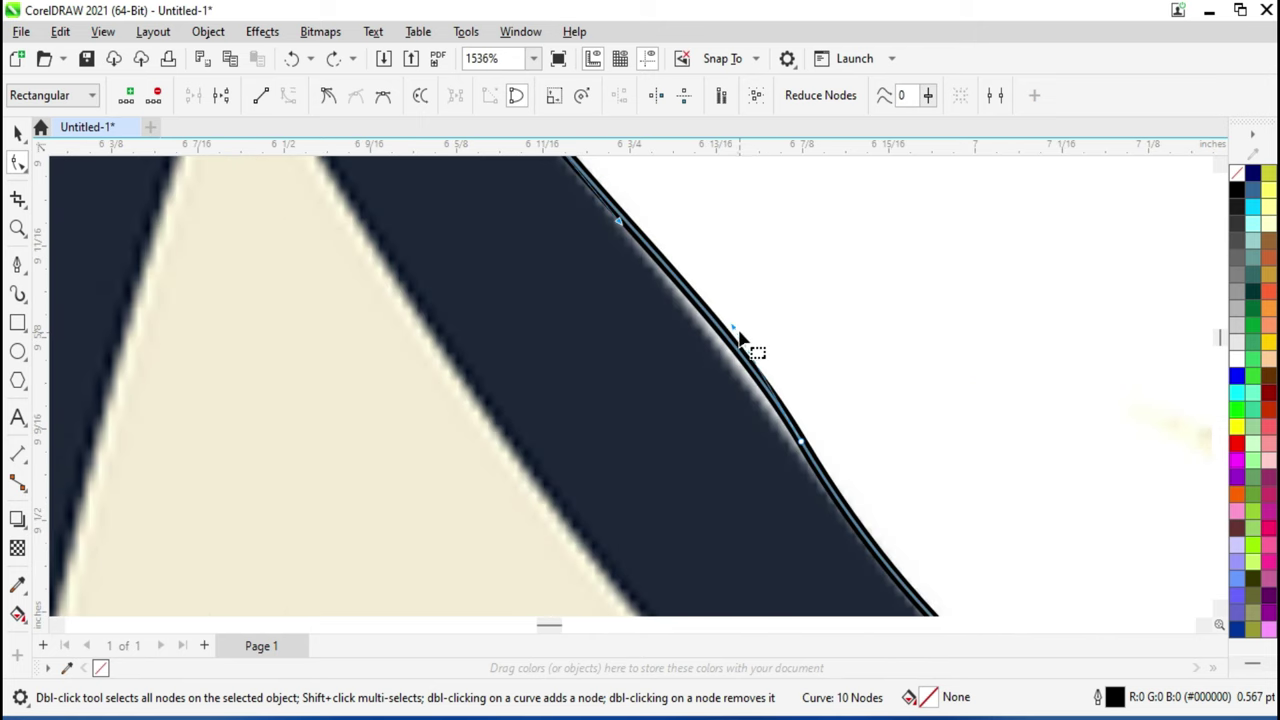
drag(736, 340, 740, 366)
scroll(840, 412, down, 2)
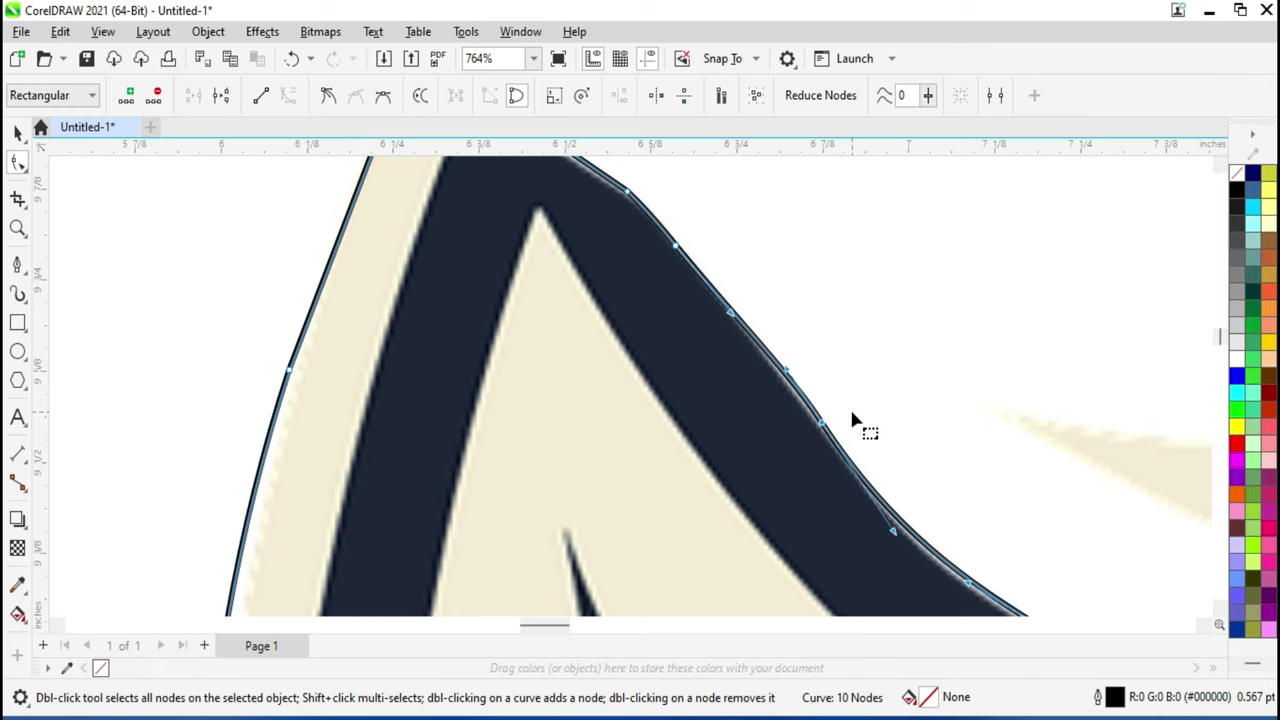
scroll(853, 420, down, 1)
scroll(857, 428, down, 1)
- Move the finished ear outline off the wolf bitmap
key(space)
scroll(638, 372, down, 1)
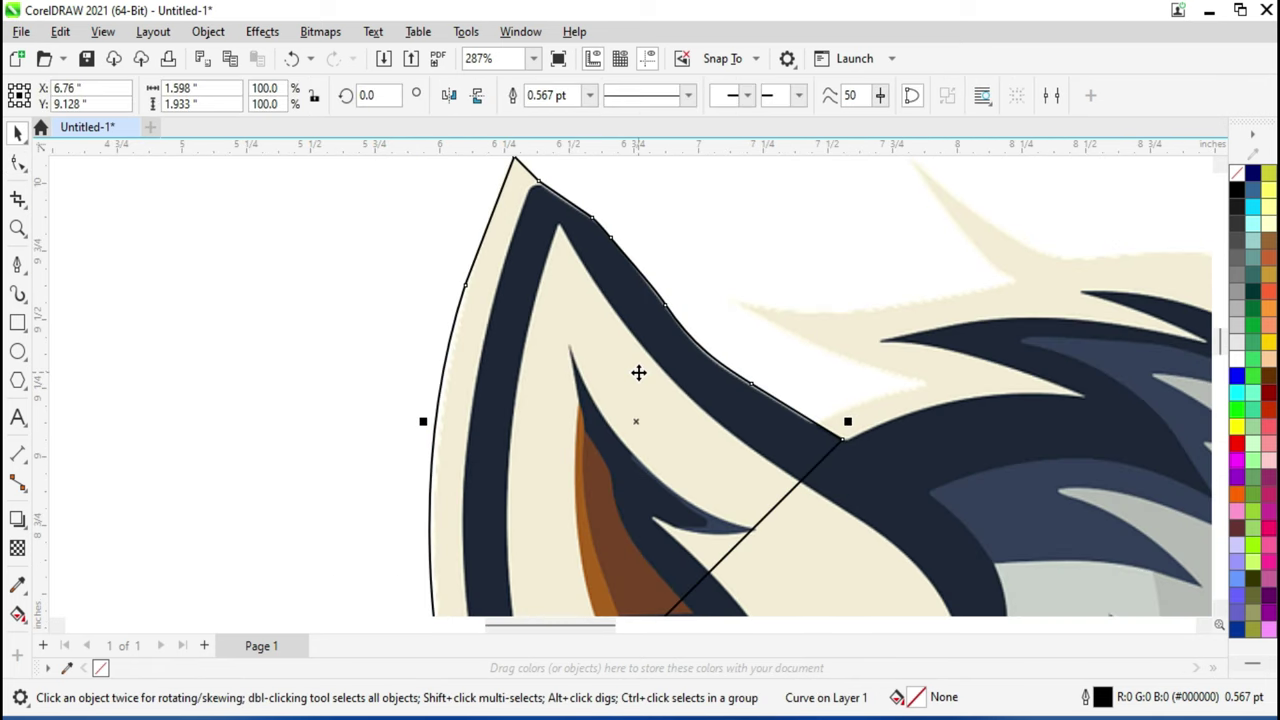
scroll(651, 366, down, 3)
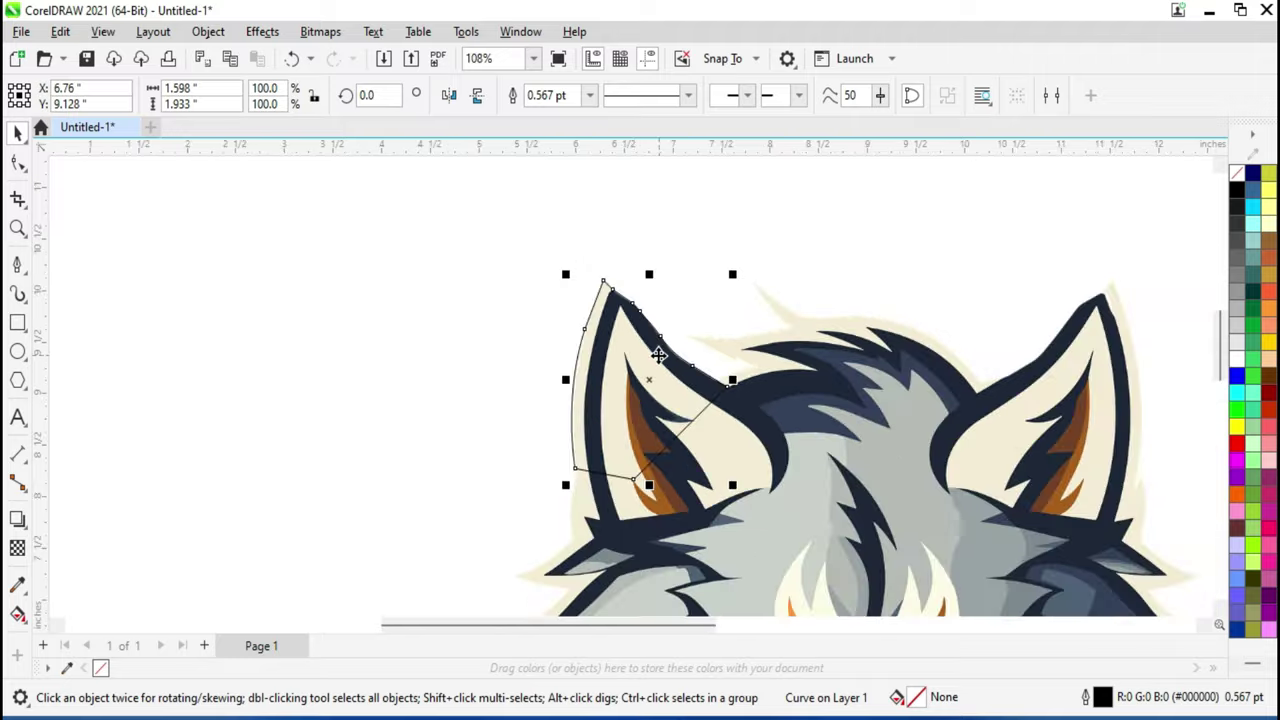
scroll(657, 354, down, 2)
drag(643, 360, 459, 366)
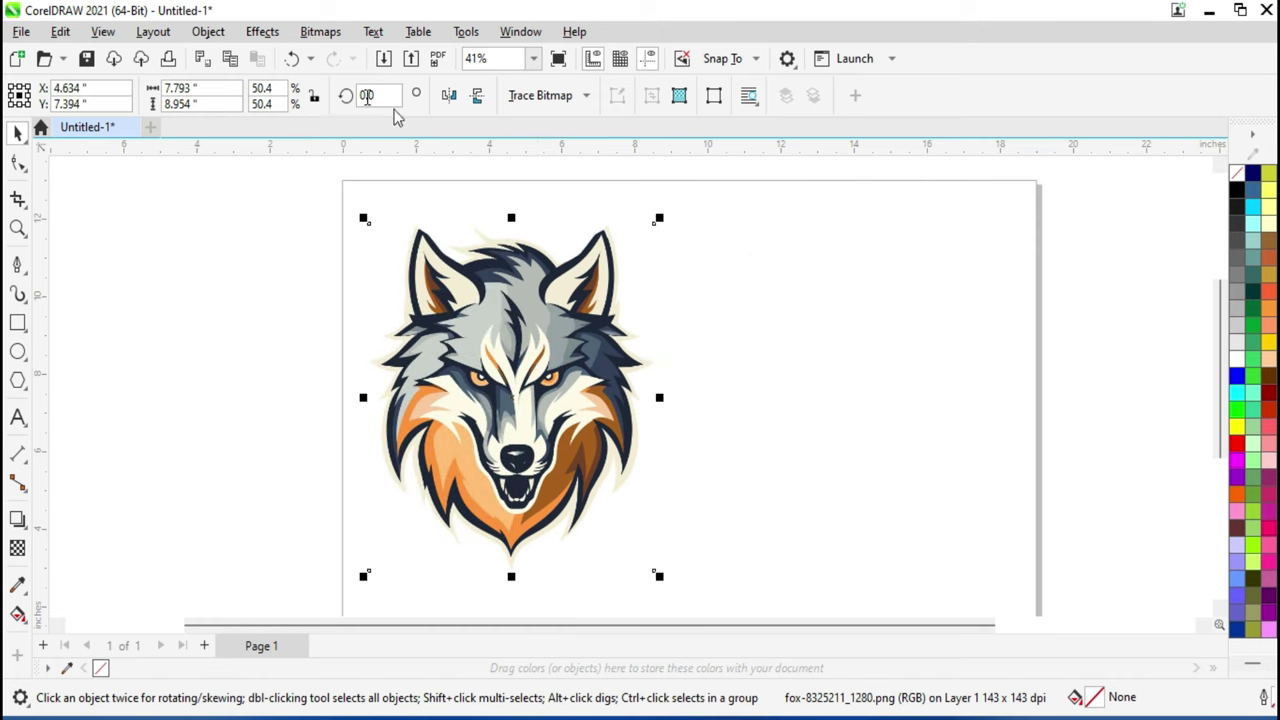
- Quick-trace the wolf bitmap, move the 39-object traced group beside the original, and select both
click(309, 35)
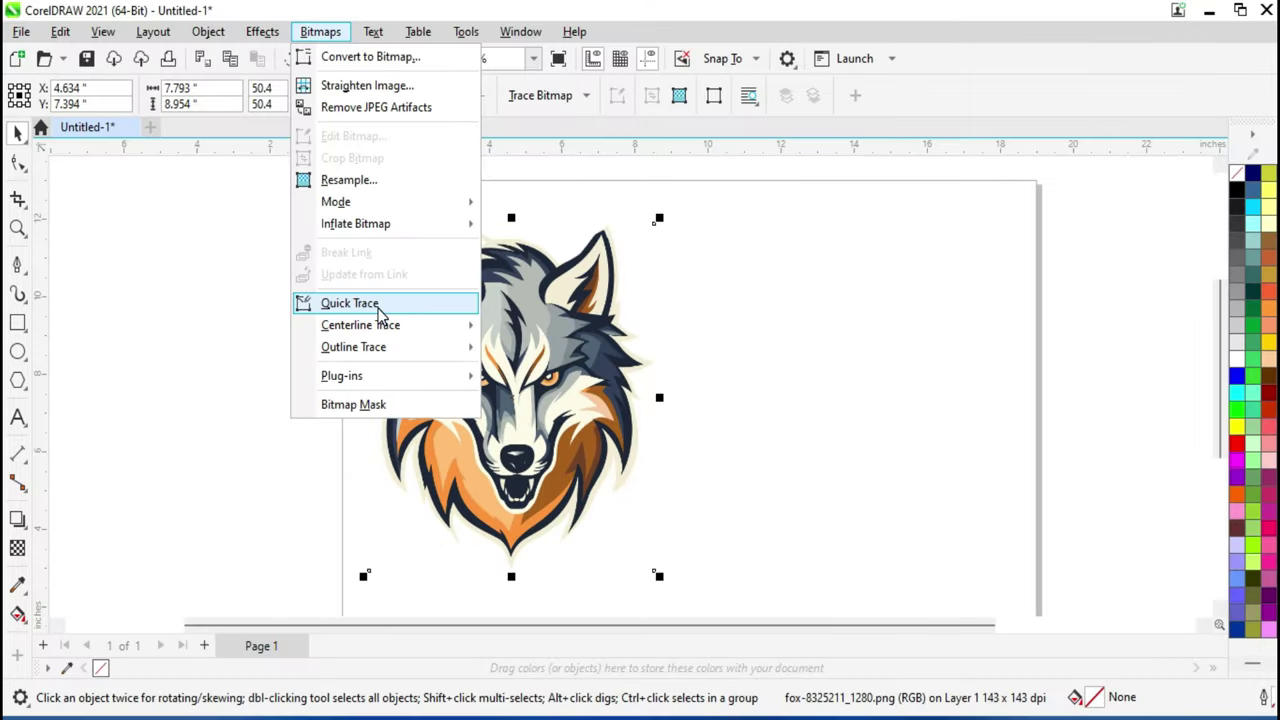
click(378, 310)
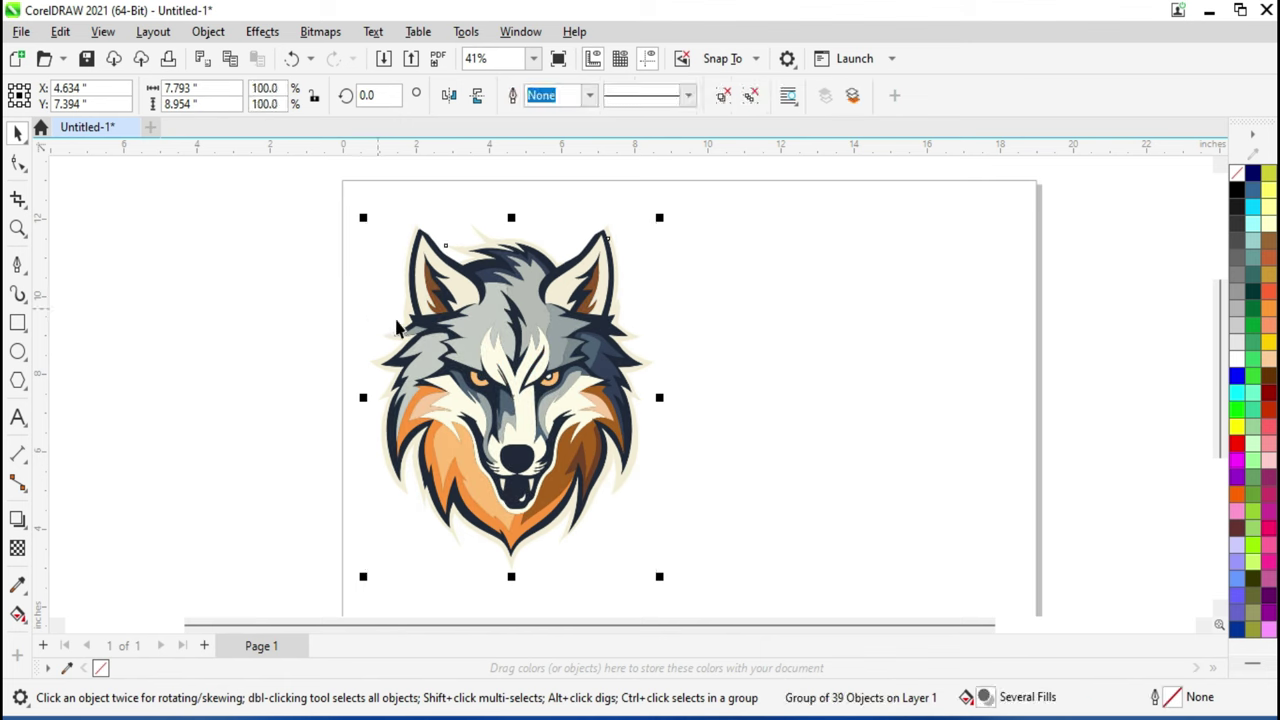
click(771, 362)
drag(517, 343, 786, 322)
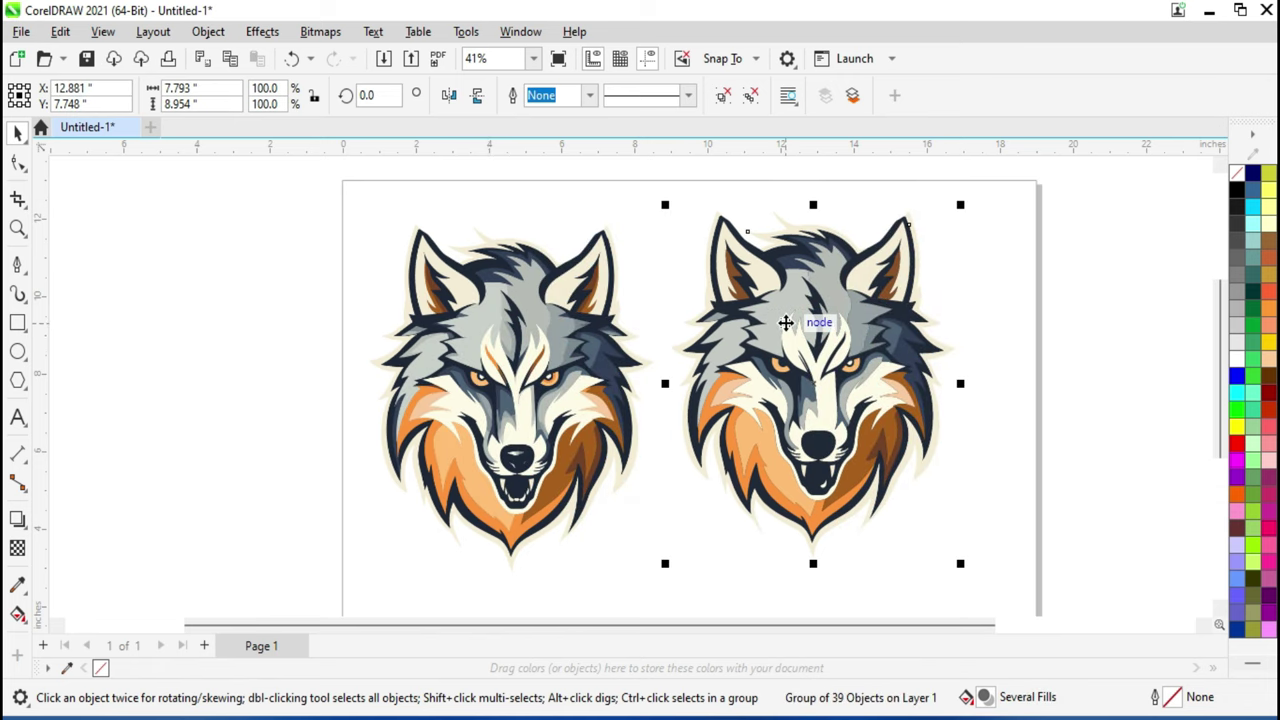
drag(343, 192, 1091, 640)
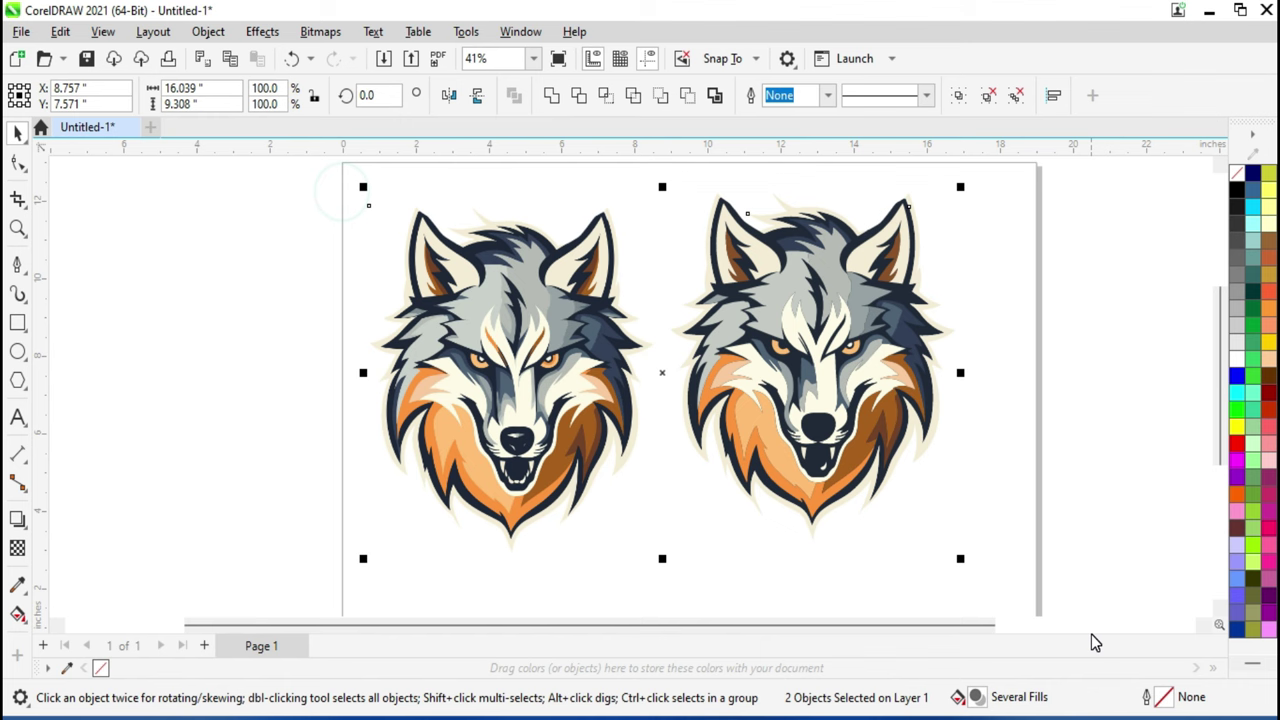
- Align the tops of the original and traced wolves, then select the original bitmap
key(t)
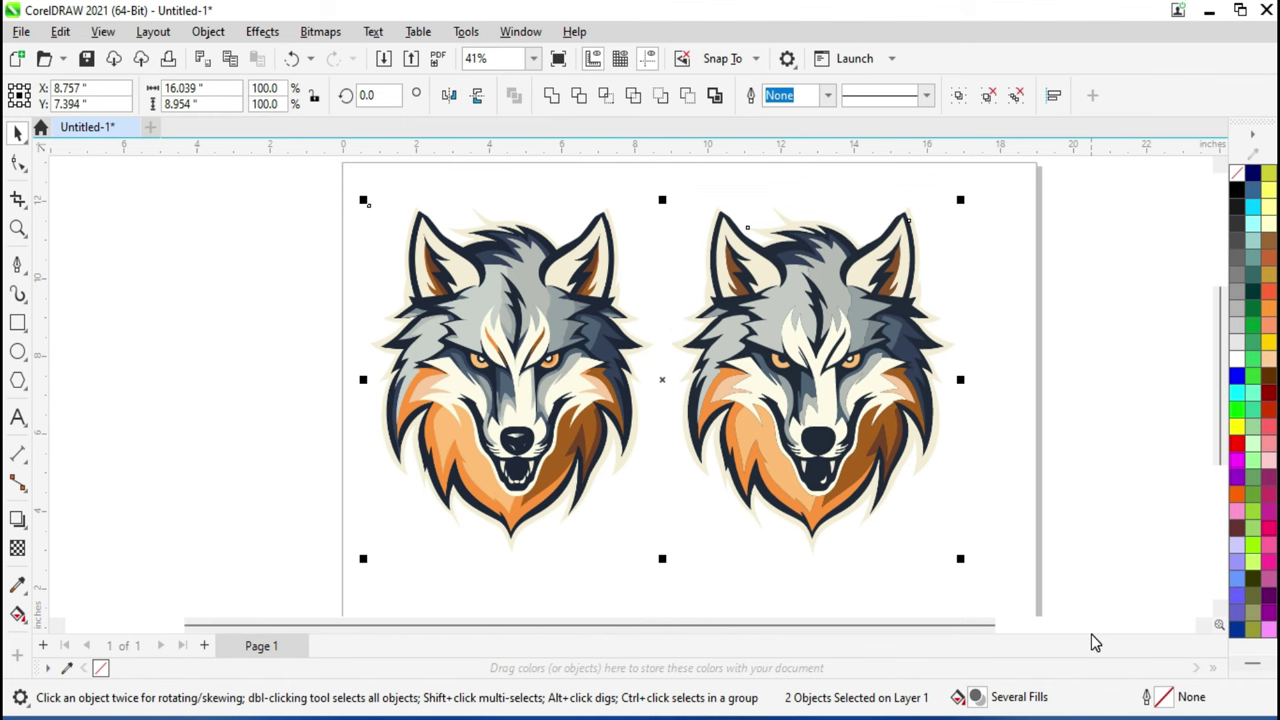
click(310, 333)
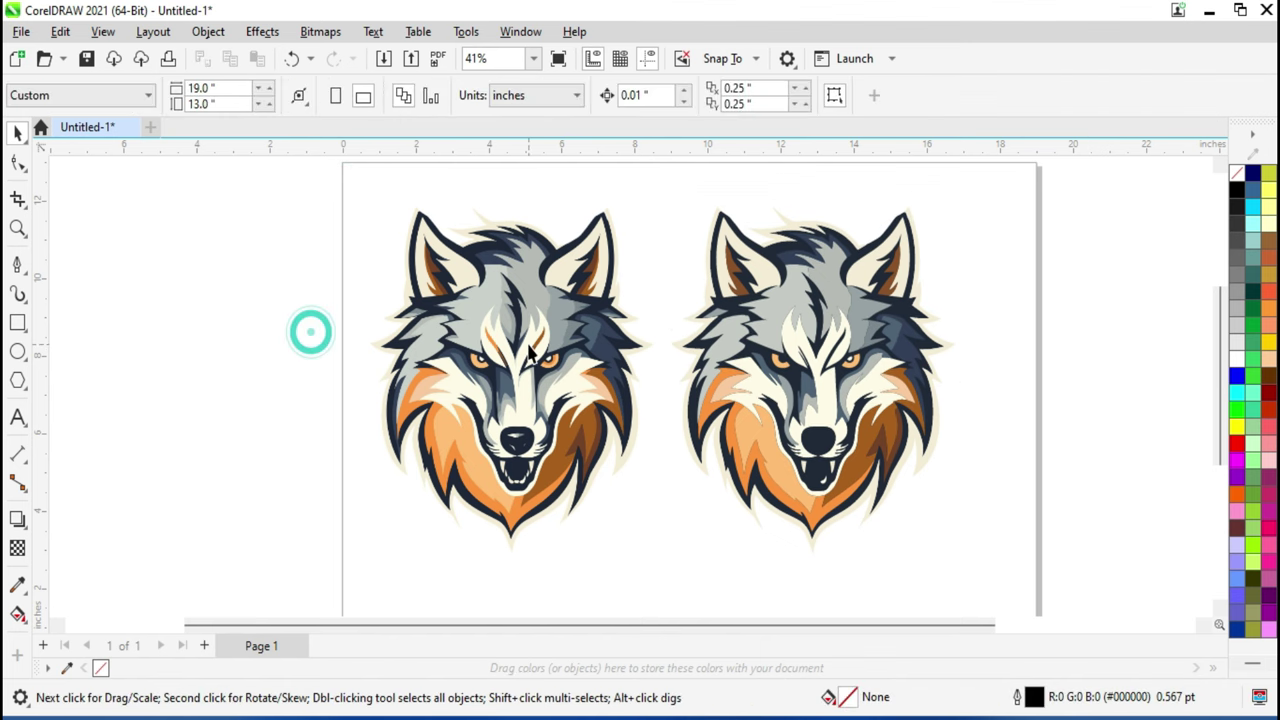
click(527, 343)
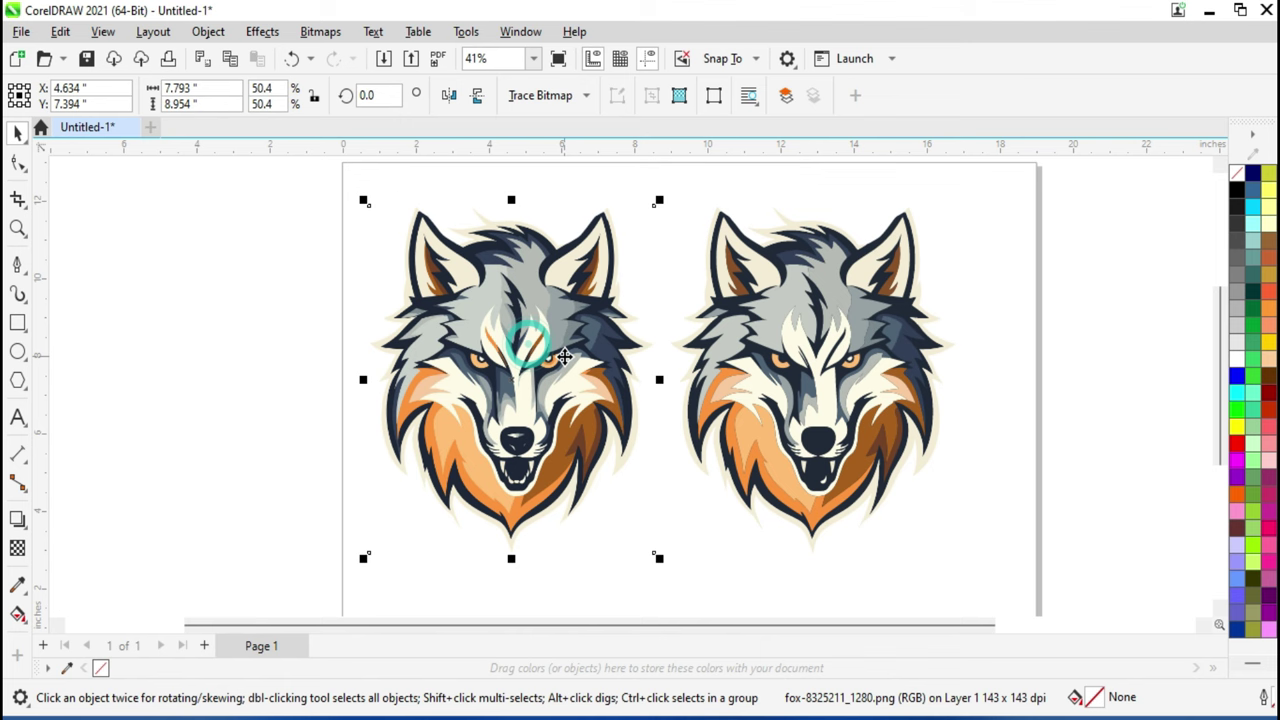
- Select the traced wolf group and switch the display to Wireframe
click(847, 339)
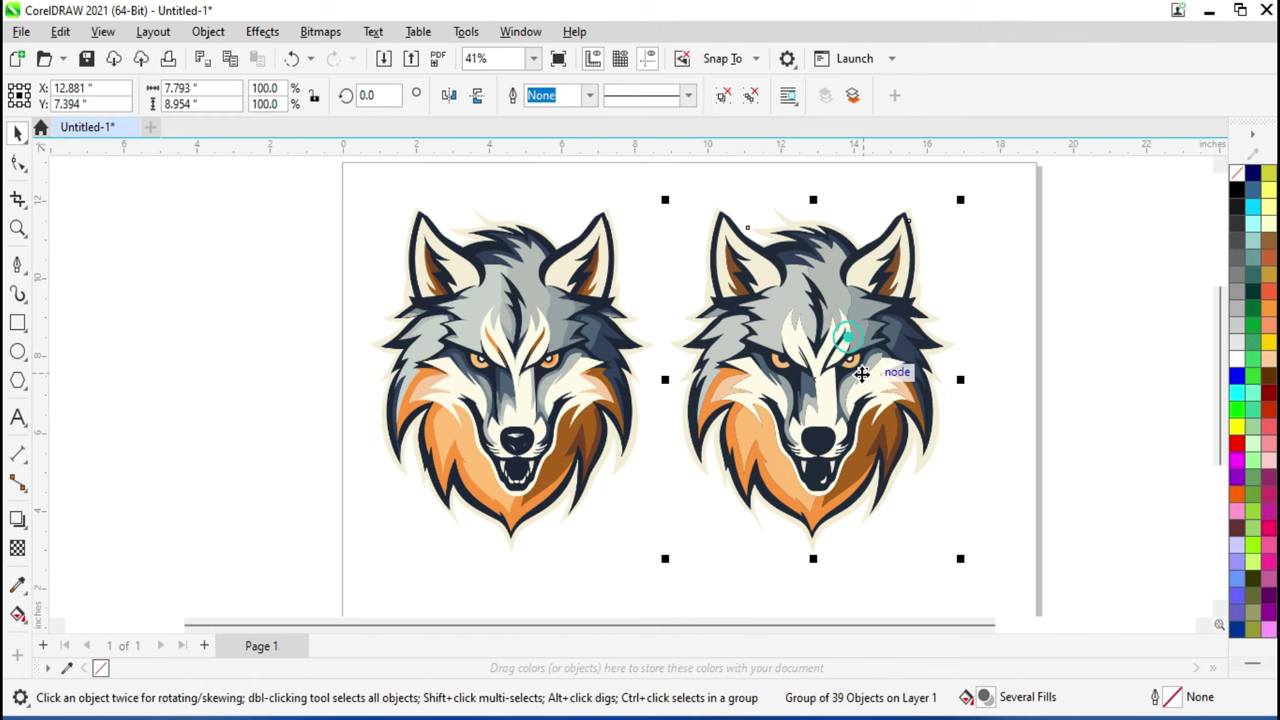
click(104, 34)
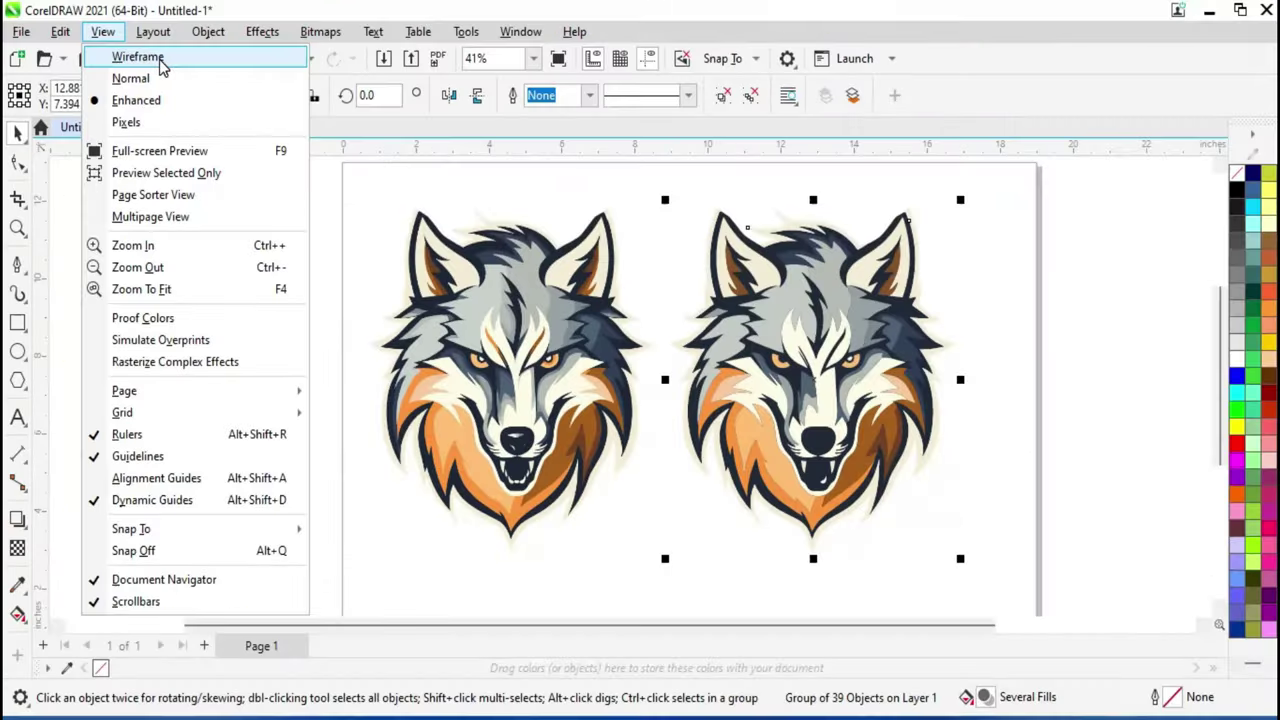
click(138, 57)
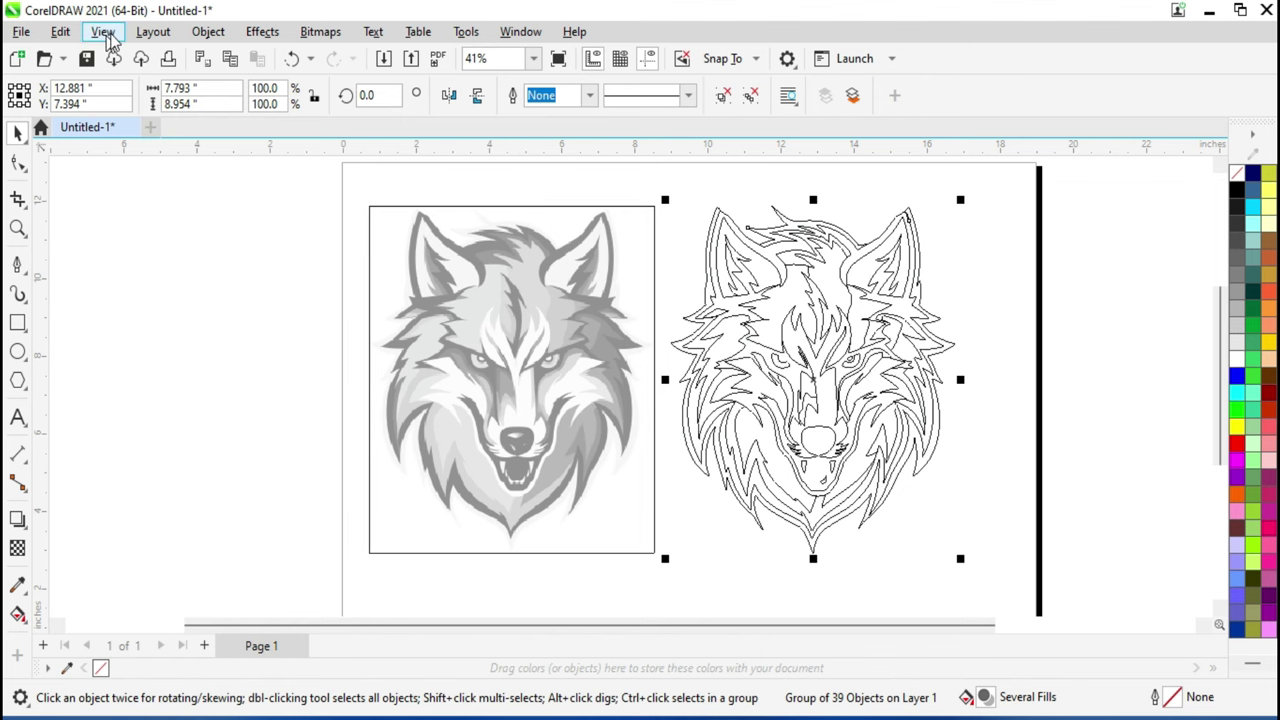
- Return to Enhanced display and nudge the traced wolf slightly right
click(103, 31)
click(137, 100)
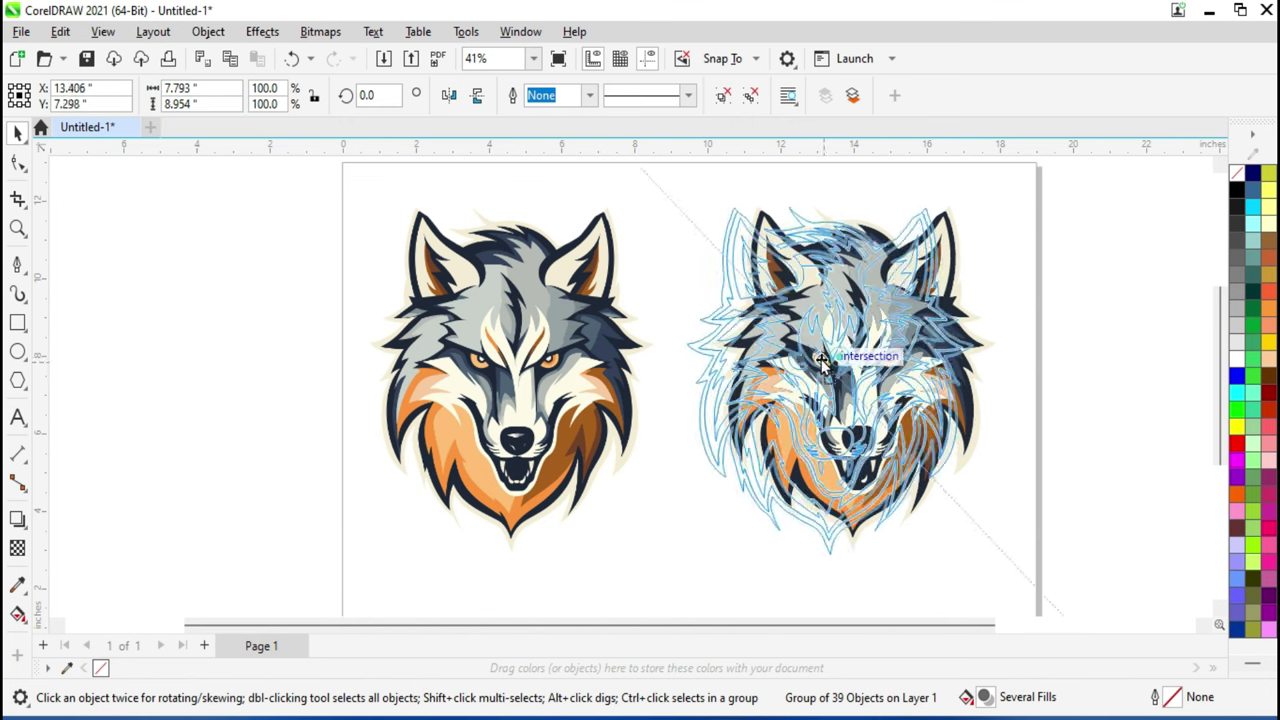
drag(798, 394, 819, 357)
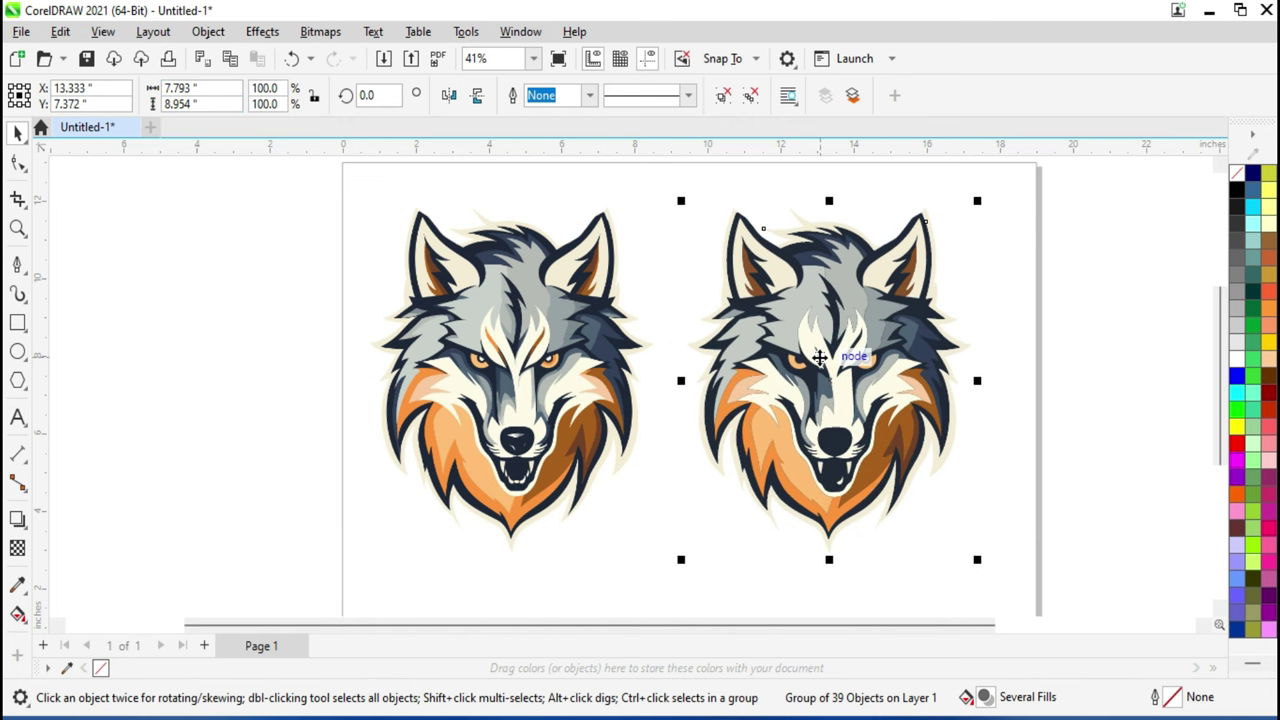
- Ungroup the traced wolf and pull its nose, cheek, forehead and fur pieces apart
key(ctrl+u)
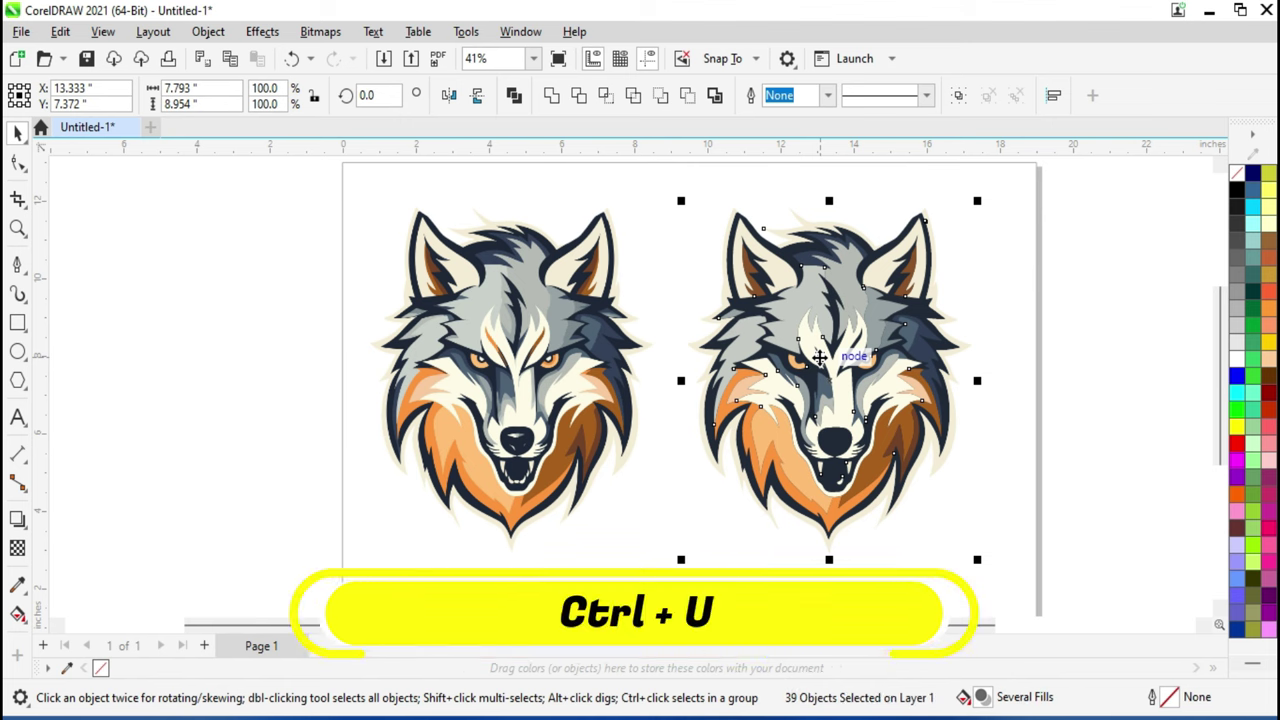
click(1105, 332)
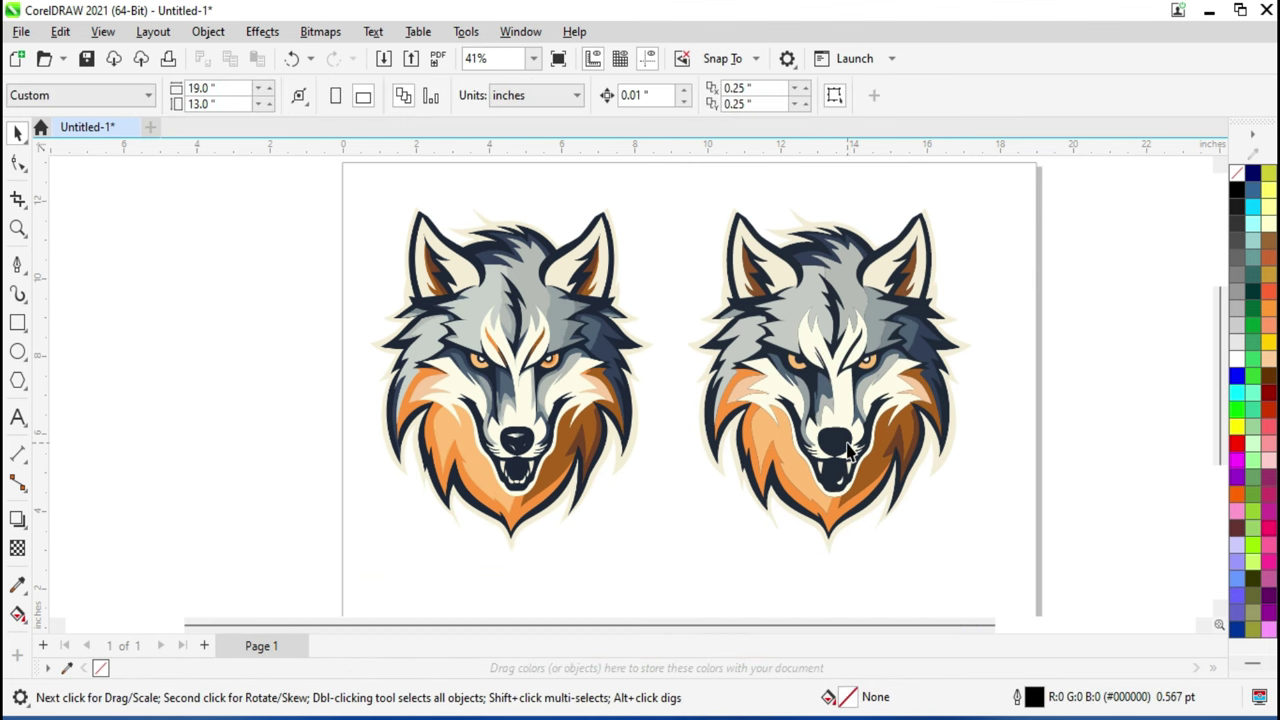
drag(840, 440, 669, 533)
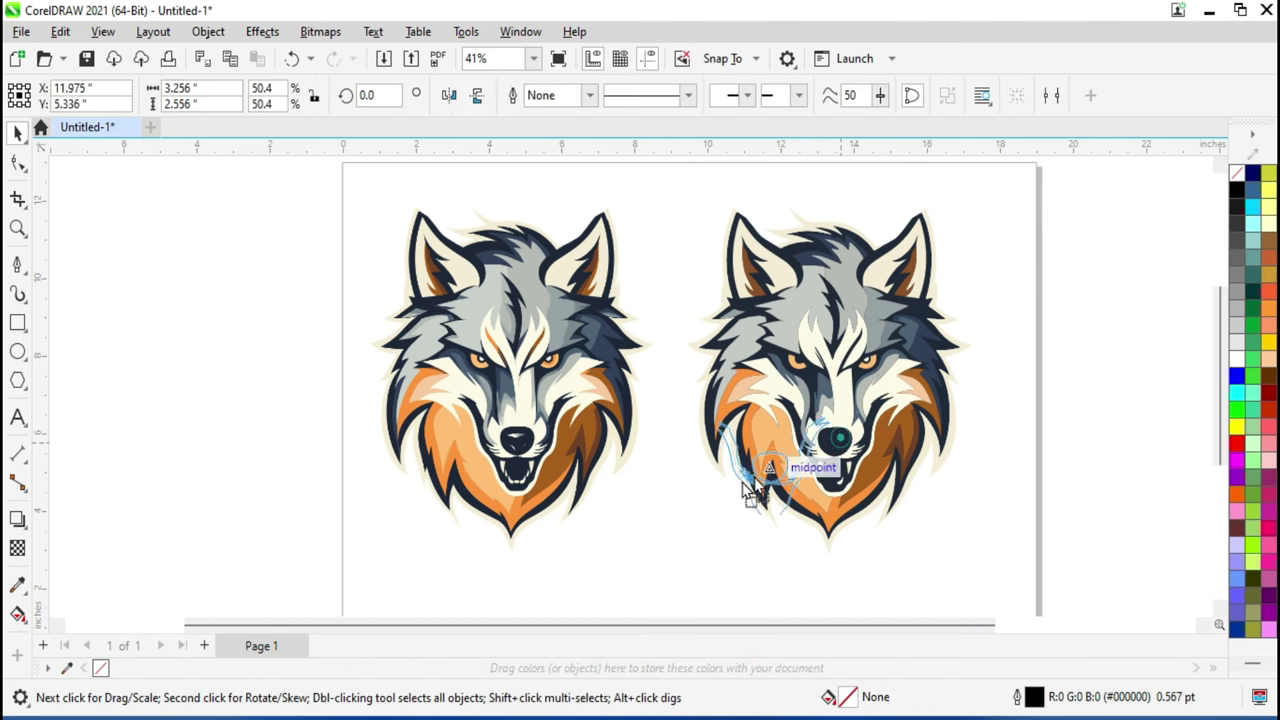
drag(890, 500, 1090, 520)
click(857, 491)
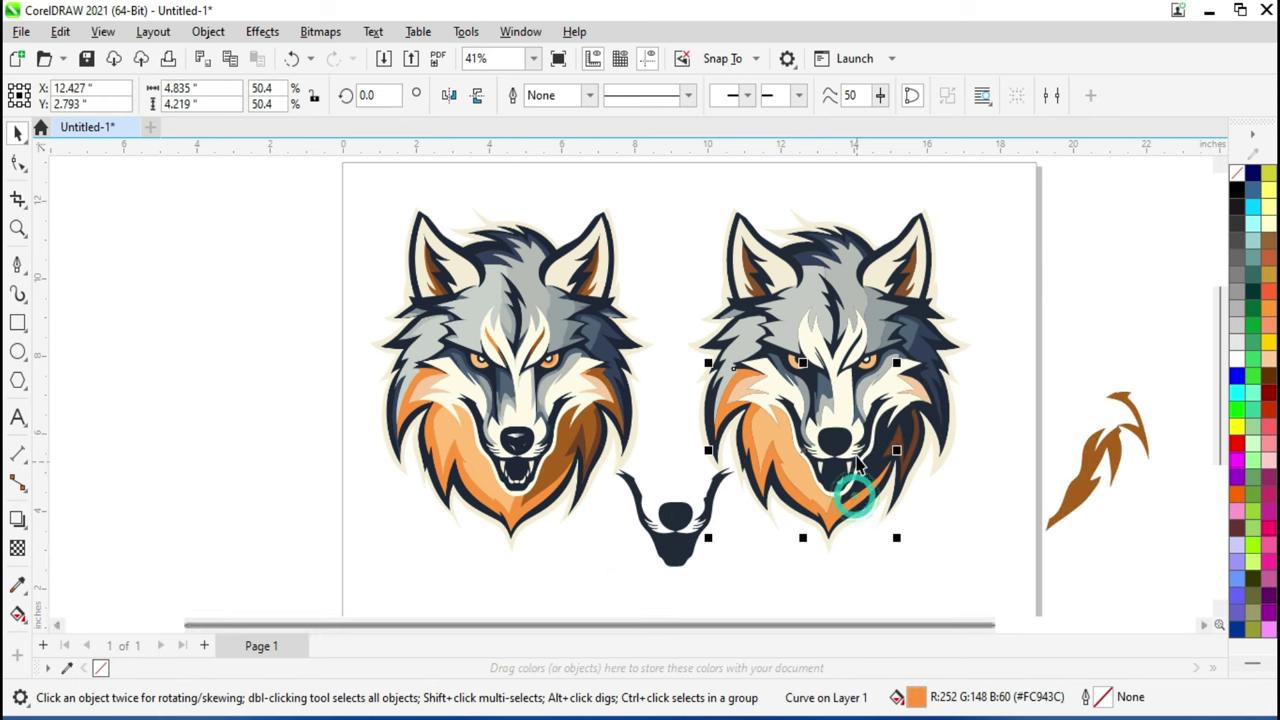
mouse_move(850, 330)
mouse_down()
mouse_move(950, 310)
mouse_move(1060, 345)
mouse_up()
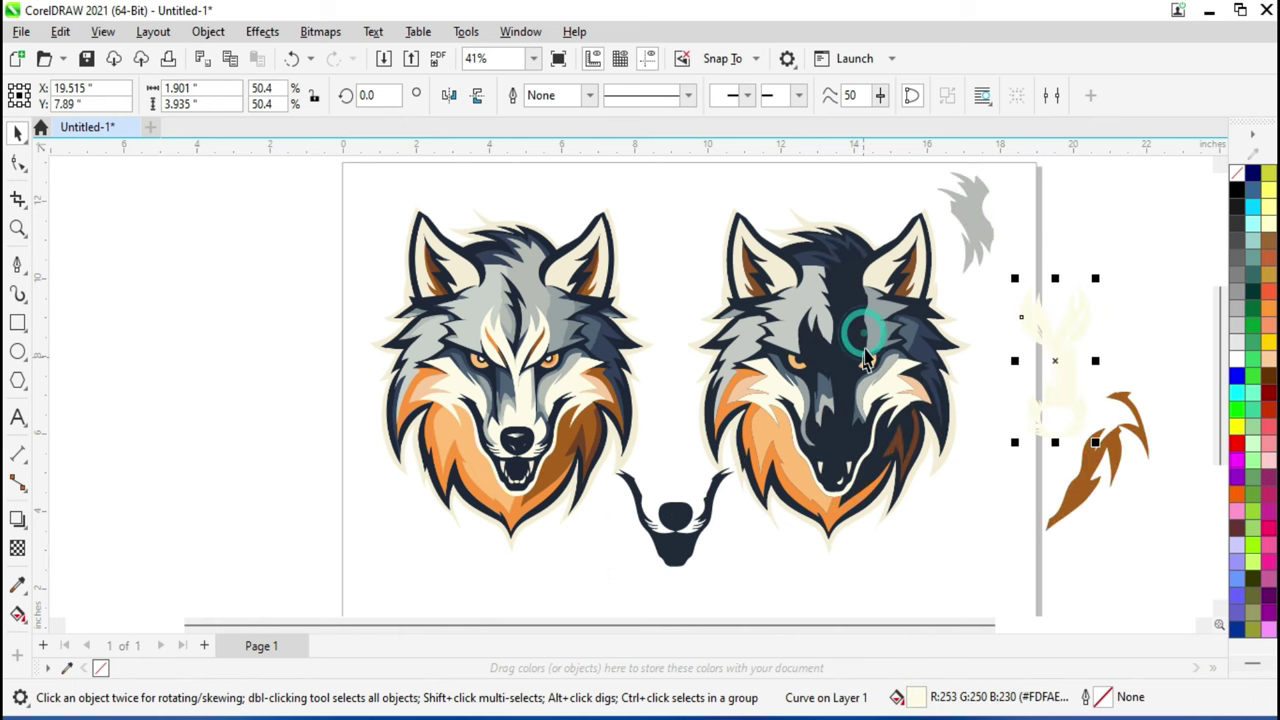
drag(900, 360, 995, 530)
drag(765, 323, 677, 254)
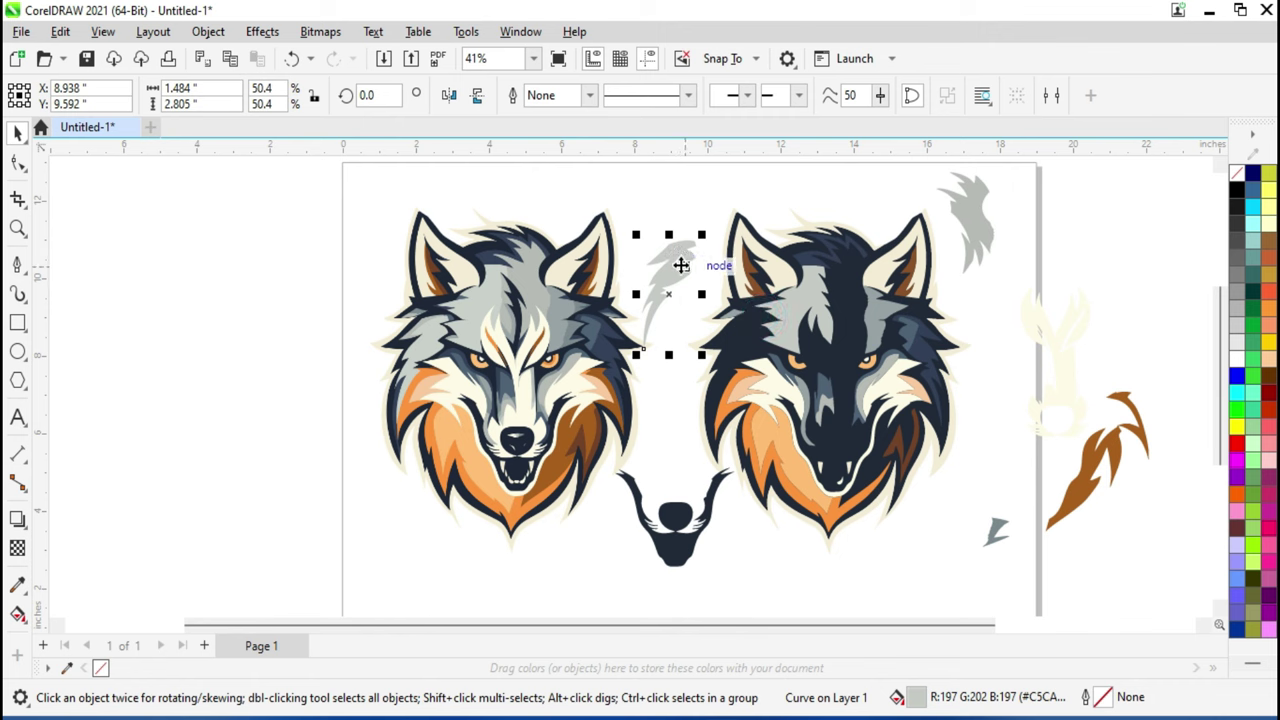
- Marquee-select all the traced wolf pieces and delete them
scroll(610, 448, down, 1)
scroll(610, 448, down, 1)
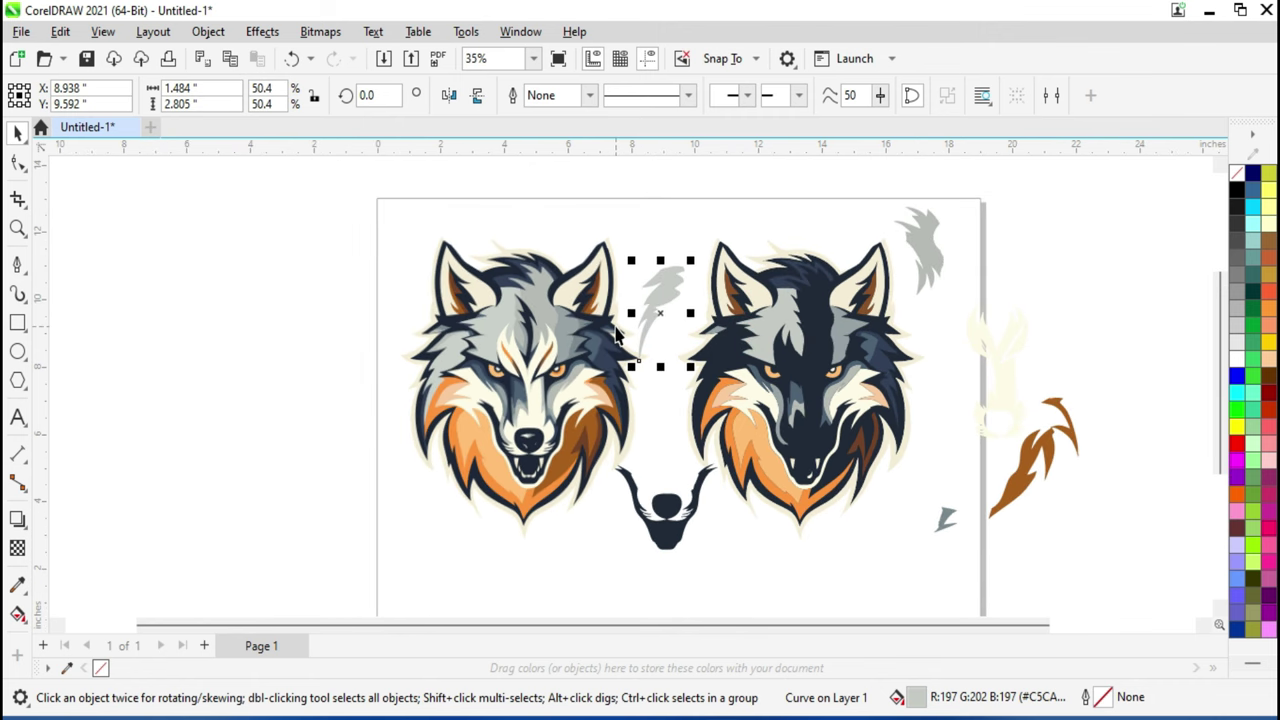
scroll(1030, 415, down, 1)
mouse_move(1136, 197)
mouse_down()
mouse_move(734, 590)
mouse_move(705, 597)
mouse_up()
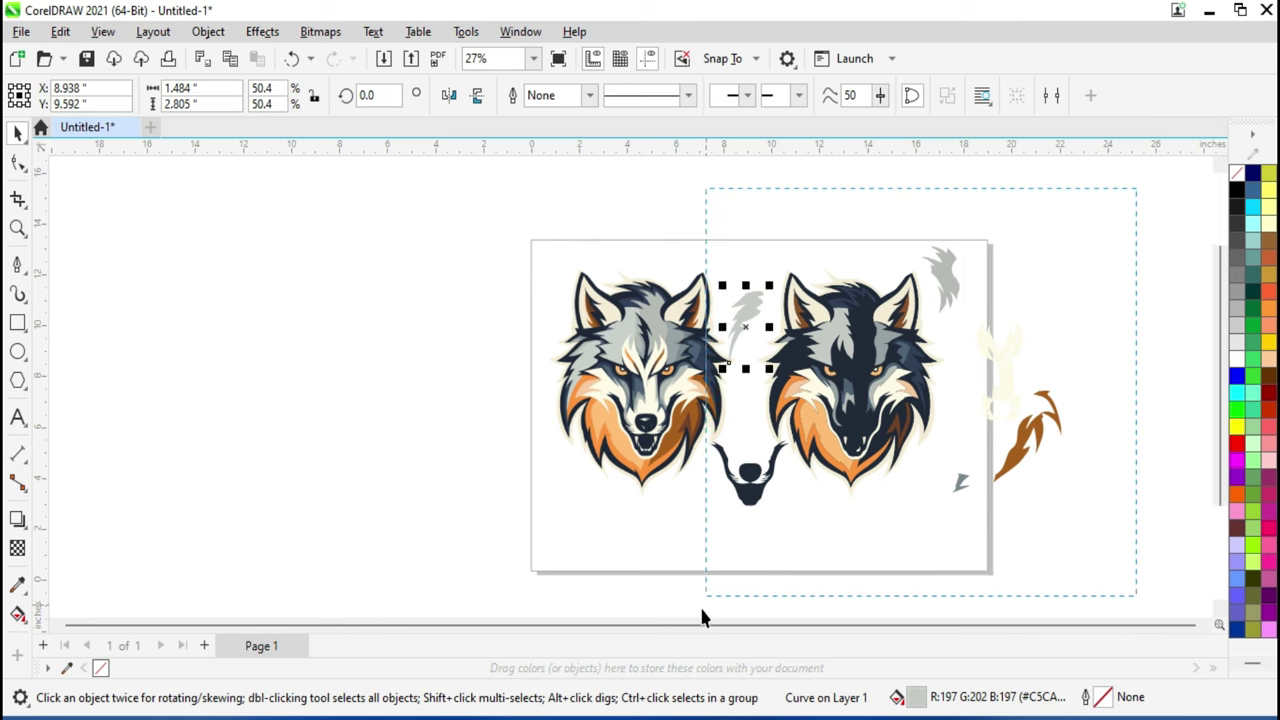
scroll(699, 604, down, 1)
key(Delete)
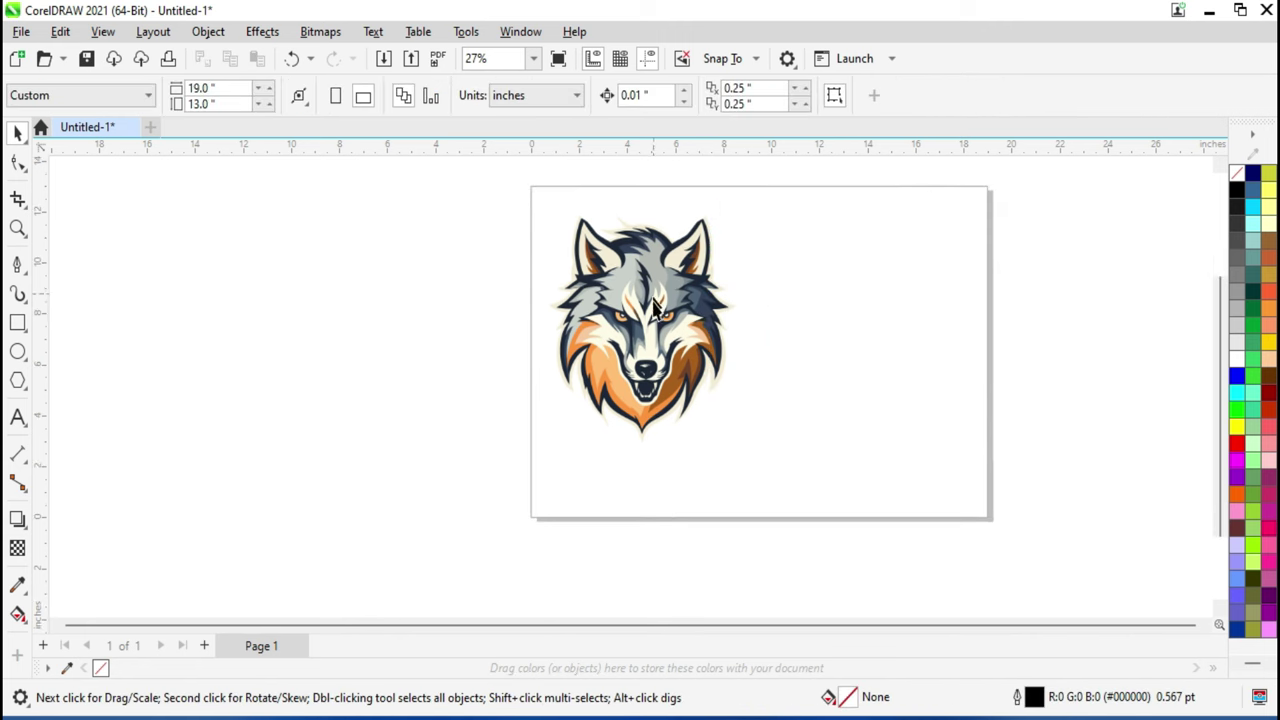
- Select the 7.793 by 8.954 in wolf bitmap and bring up the Bitmaps tracing commands
click(655, 300)
scroll(657, 330, up, 2)
scroll(657, 330, up, 2)
scroll(660, 332, up, 1)
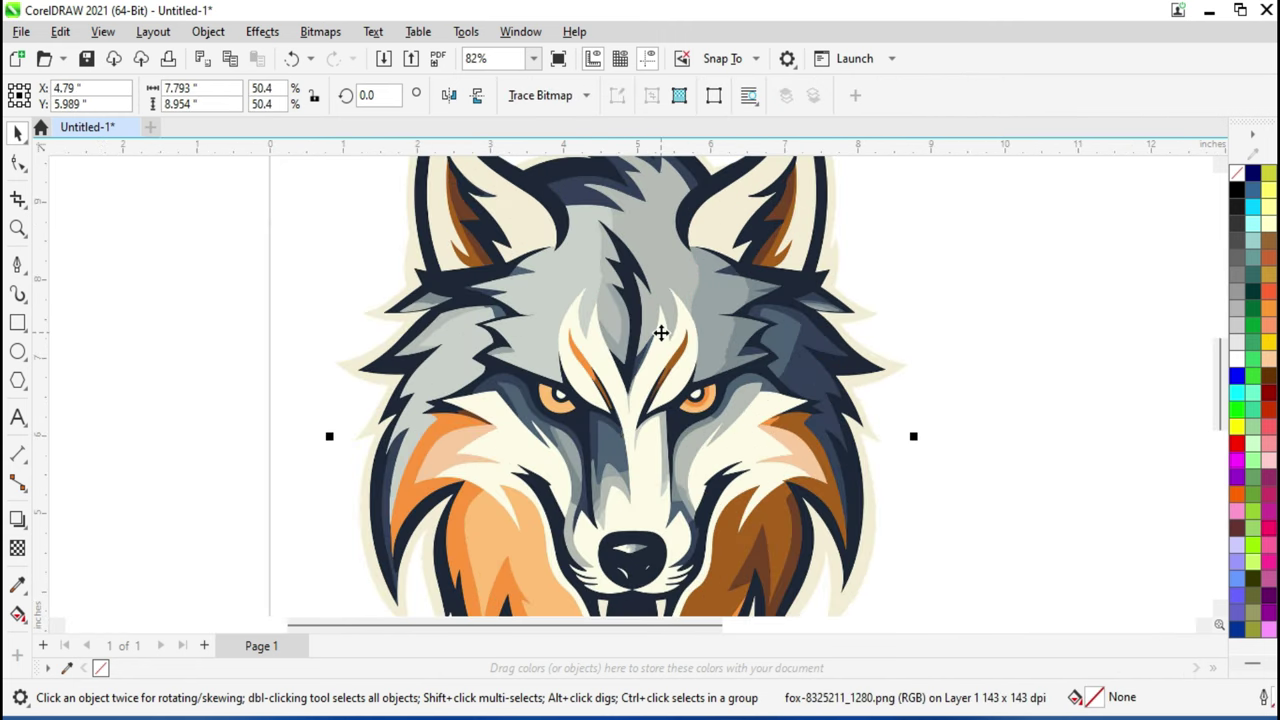
scroll(661, 330, down, 2)
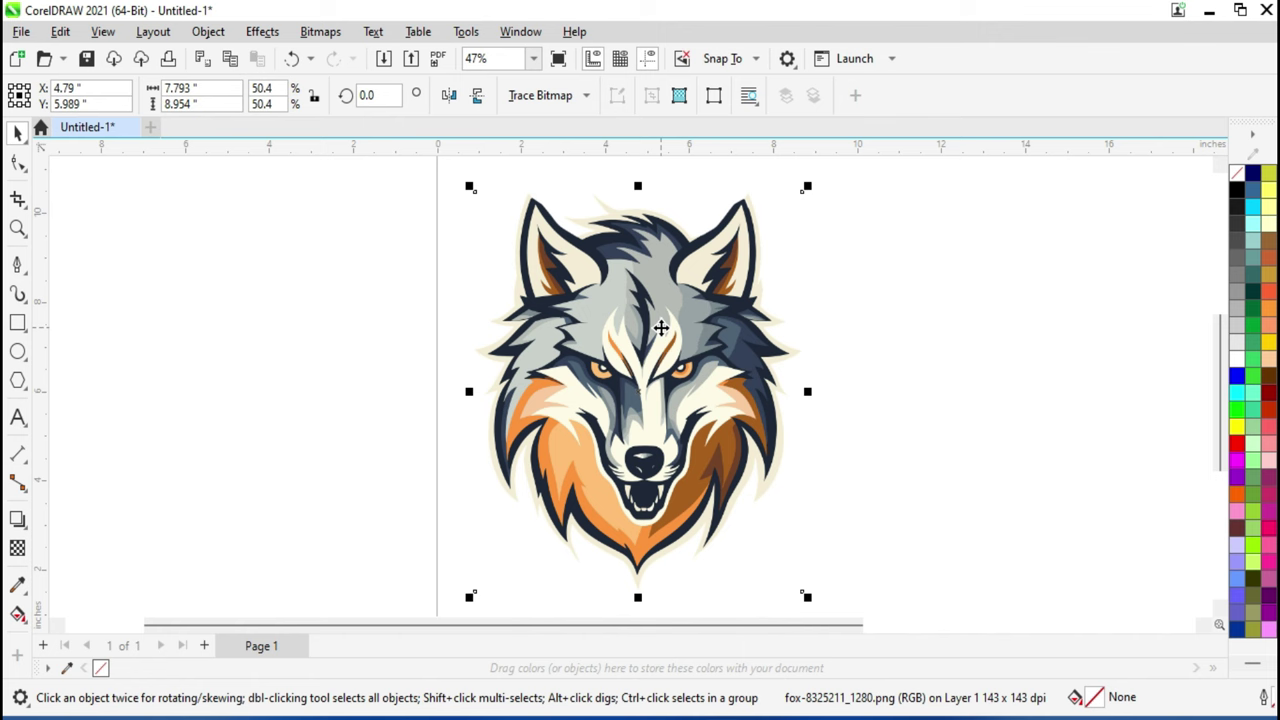
scroll(661, 328, down, 1)
scroll(661, 328, down, 1)
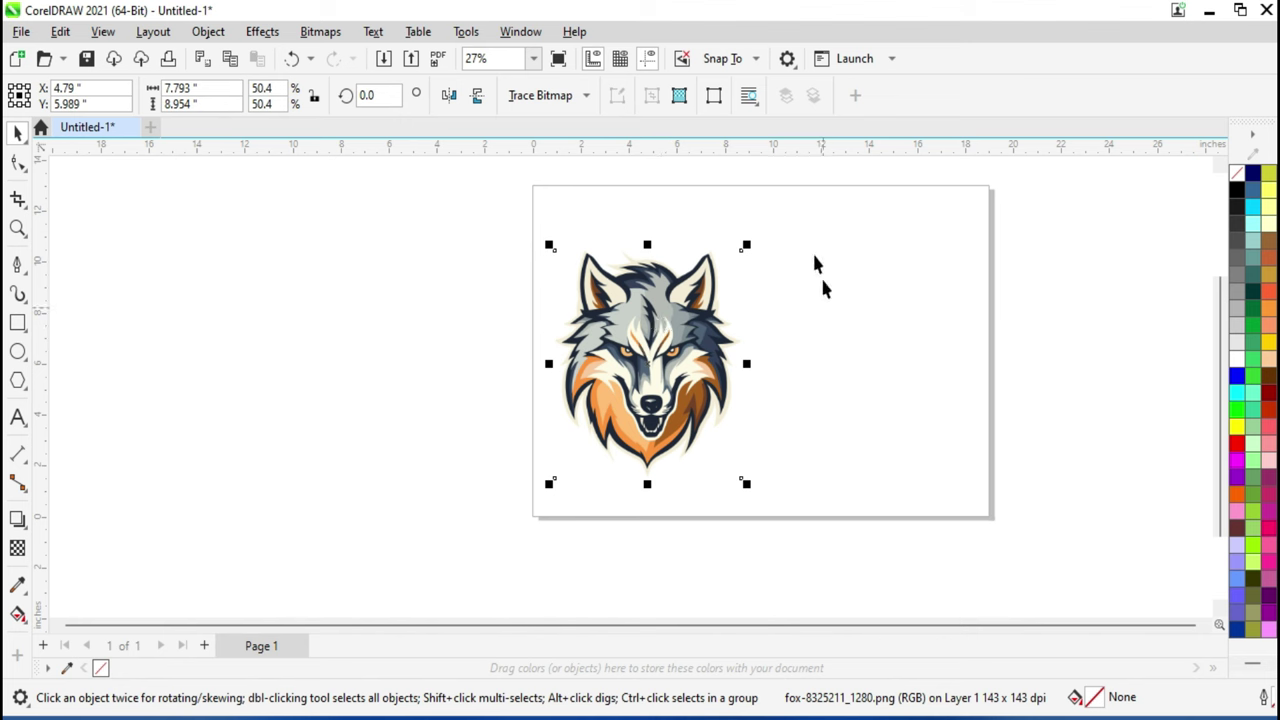
click(318, 31)
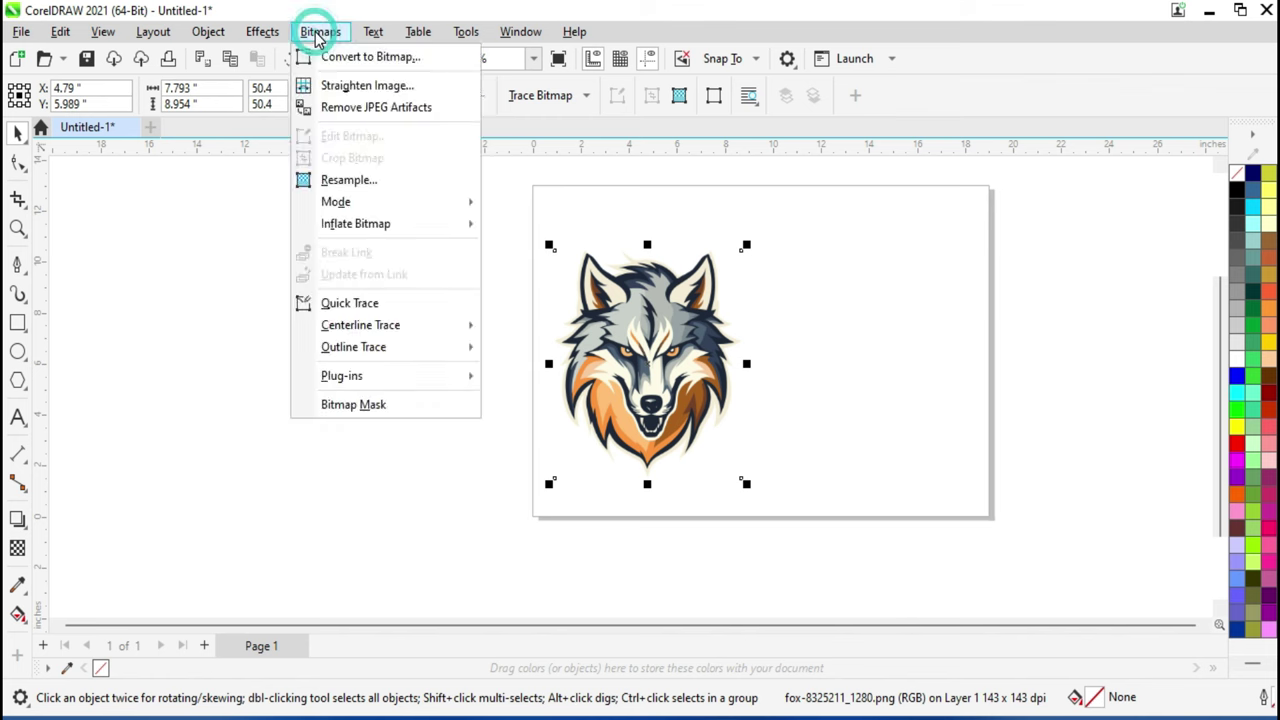
mouse_move(261, 328)
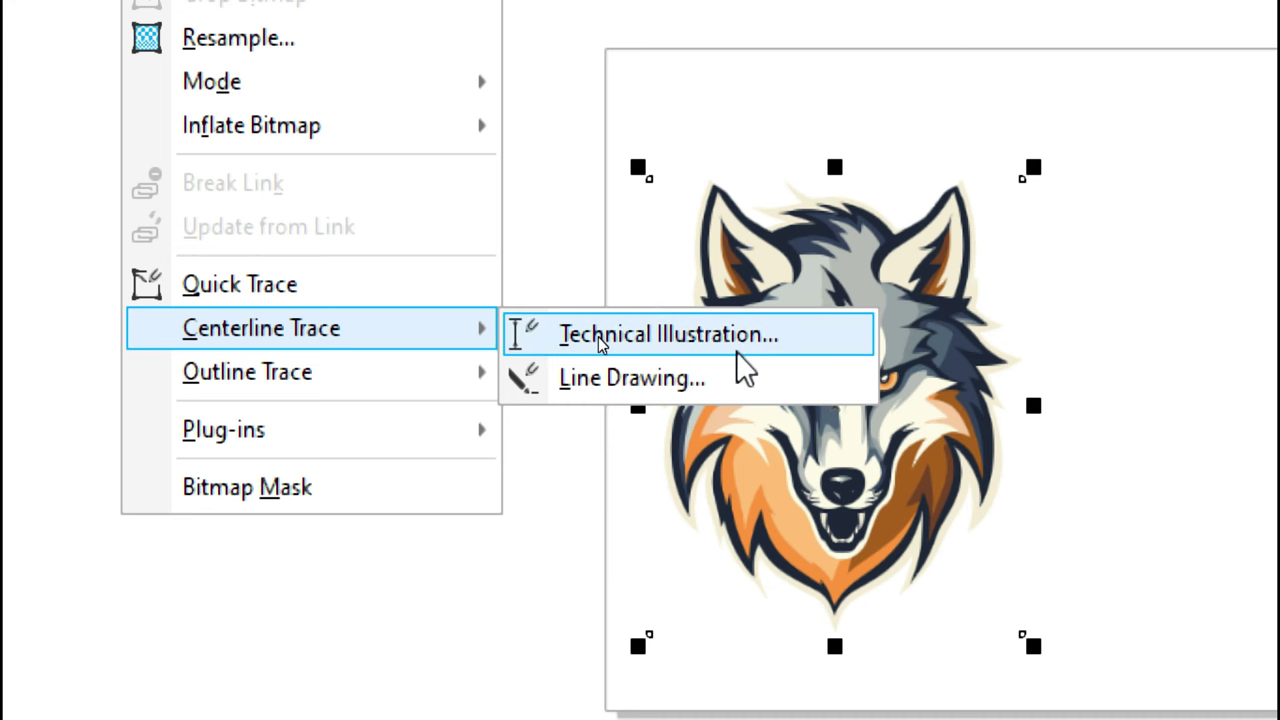
- Trace the wolf with the Technical Illustration preset and view it as a Large Preview
click(600, 340)
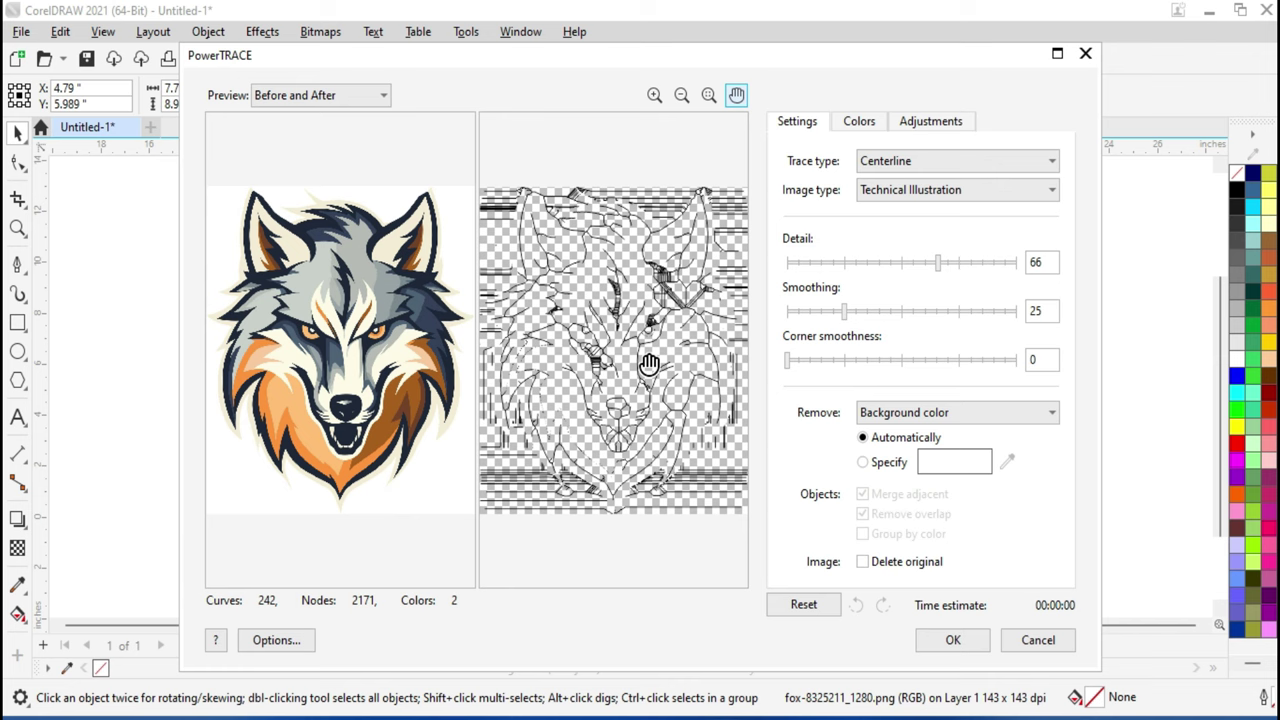
click(370, 95)
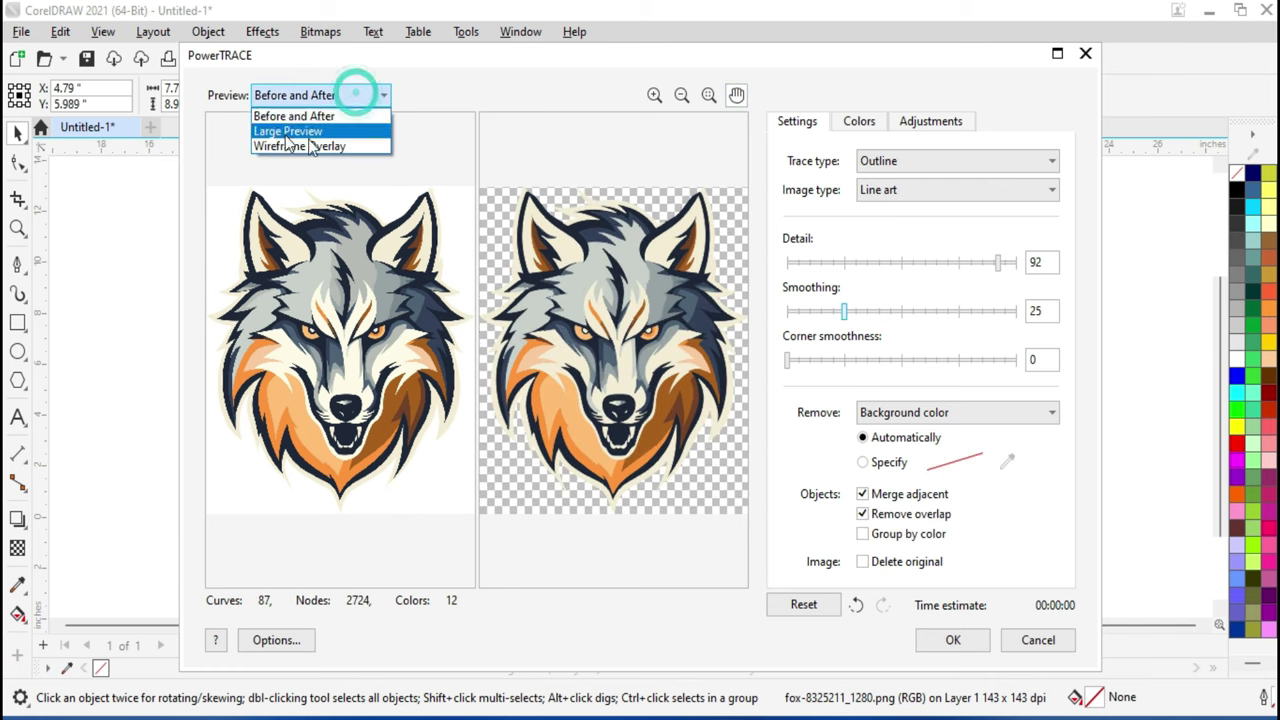
click(322, 132)
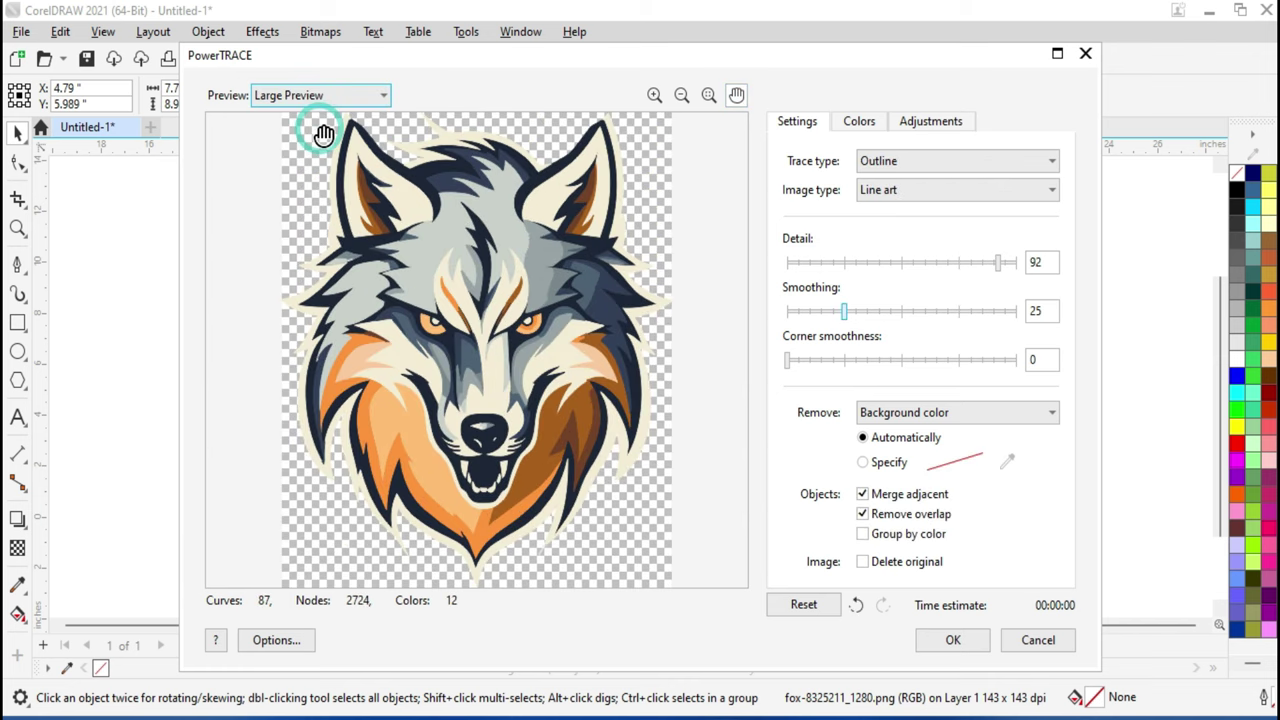
- Preview the trace as Wireframe Overlay, then return to Before and After
click(318, 95)
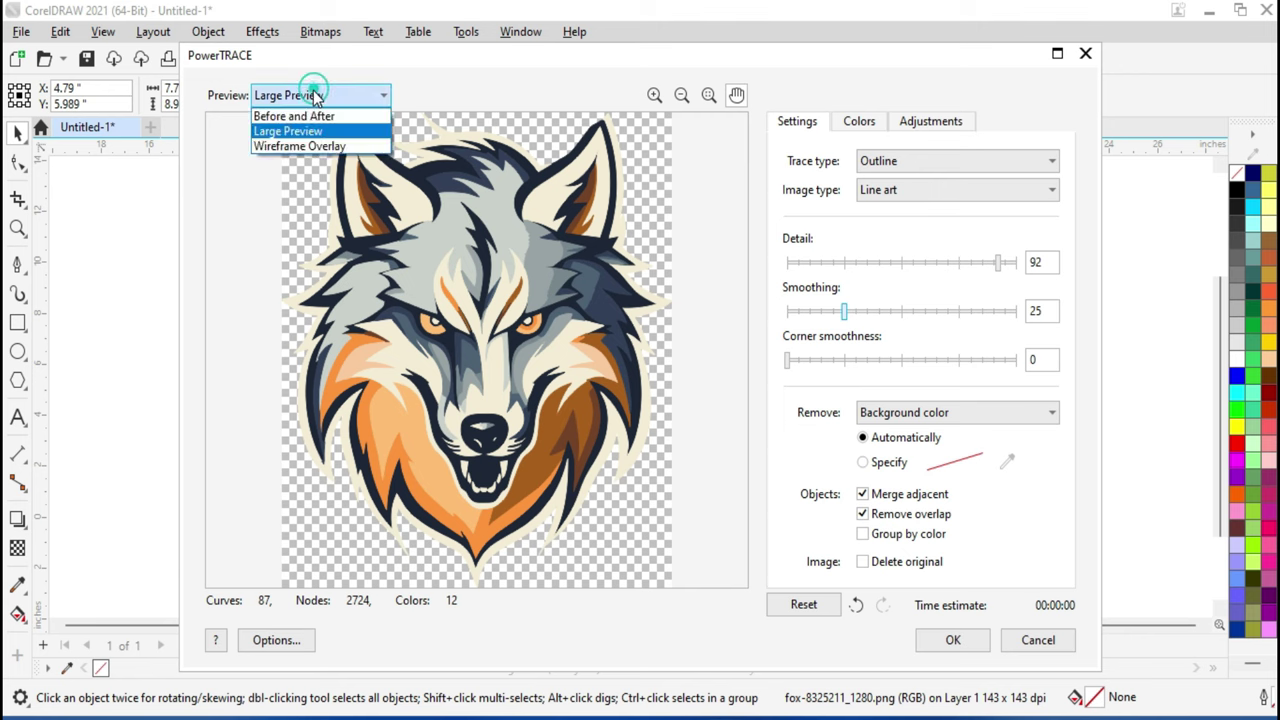
click(300, 146)
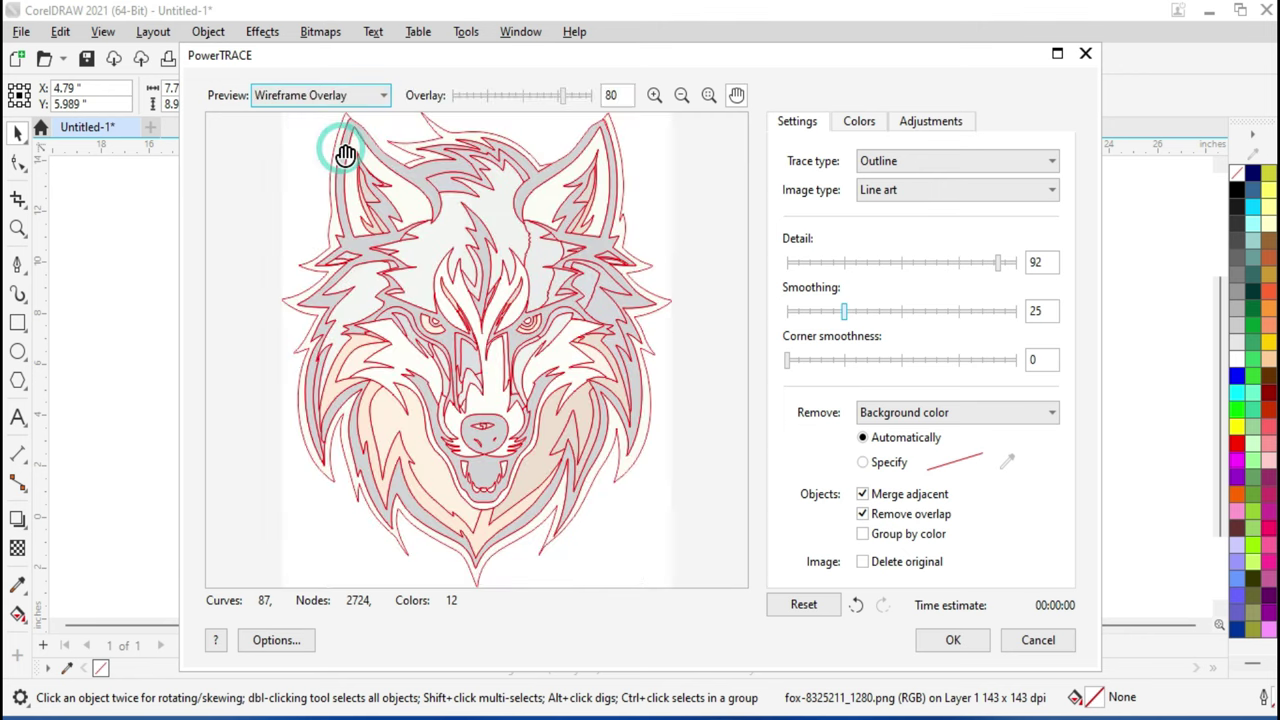
click(318, 95)
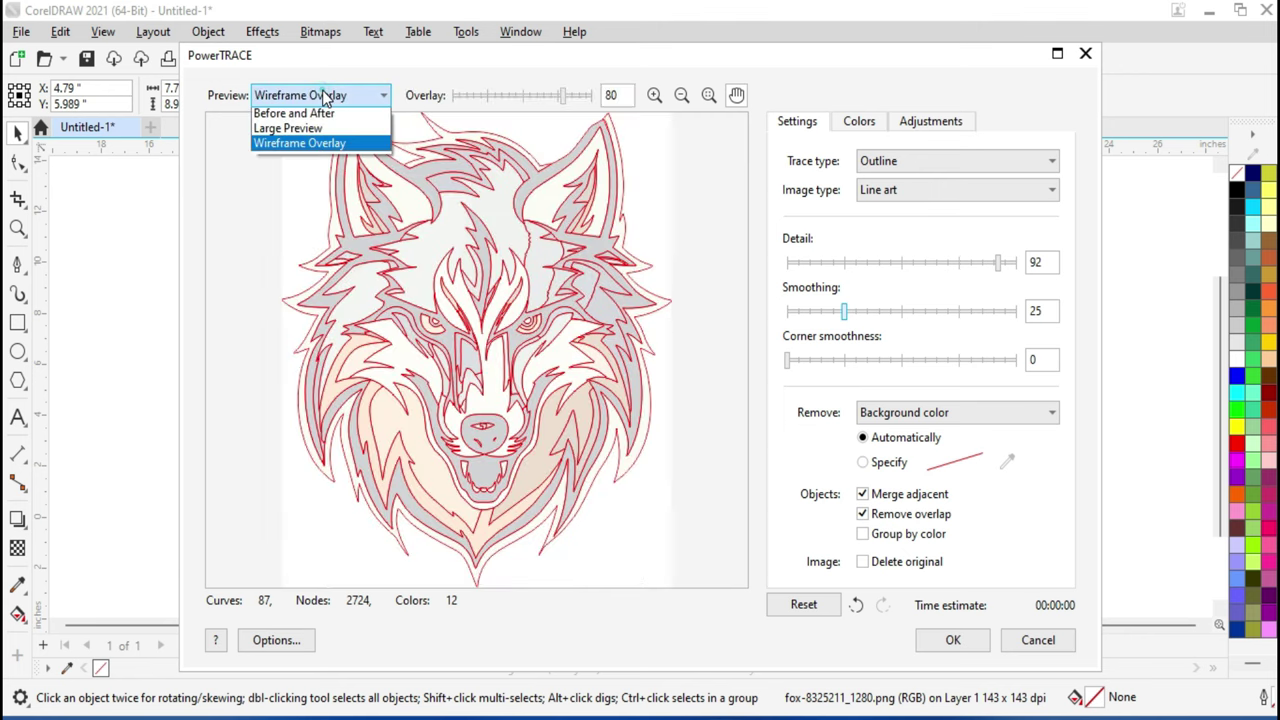
click(320, 117)
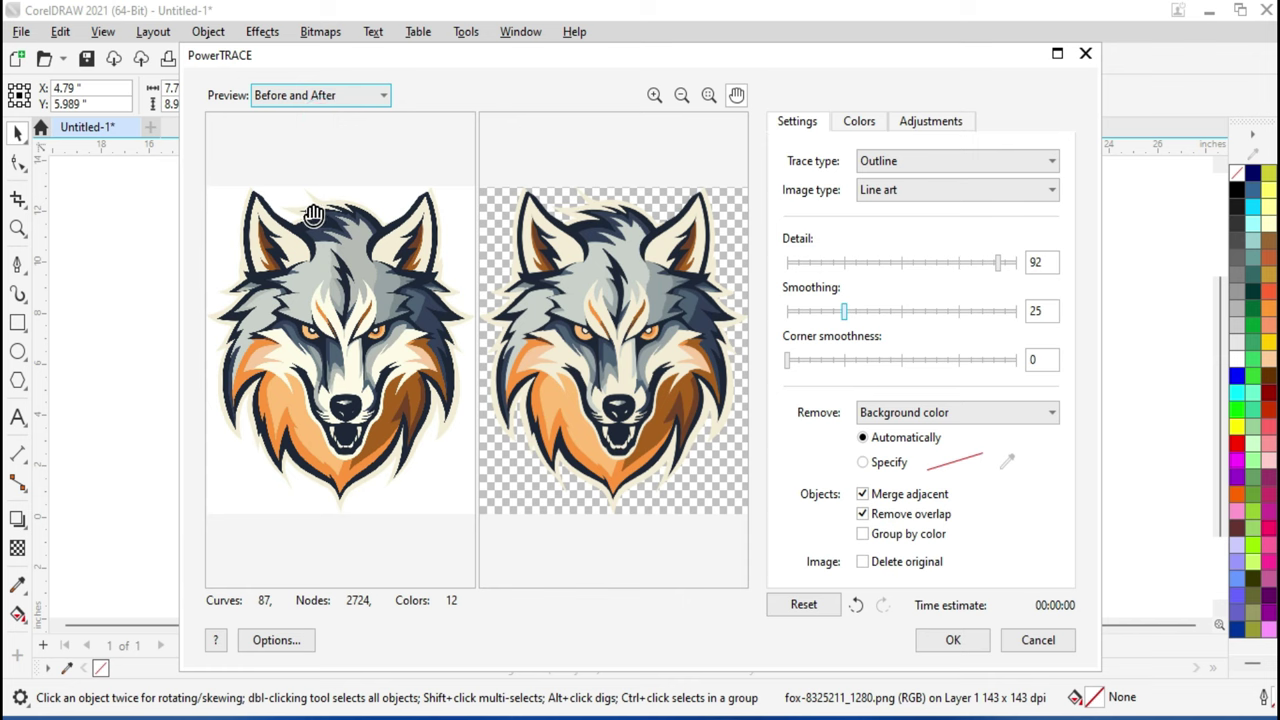
- Set trace type Centerline, detail 40, smoothing 43, and place the 211-object line-art trace
click(890, 161)
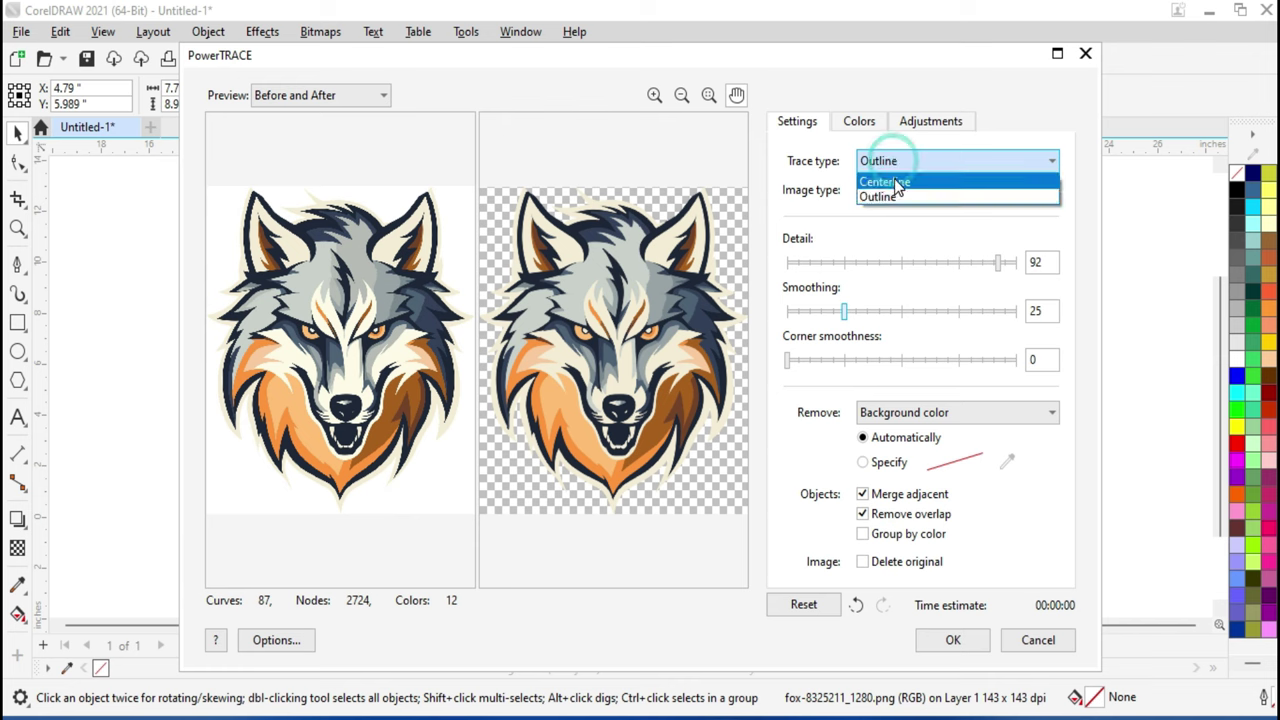
click(884, 181)
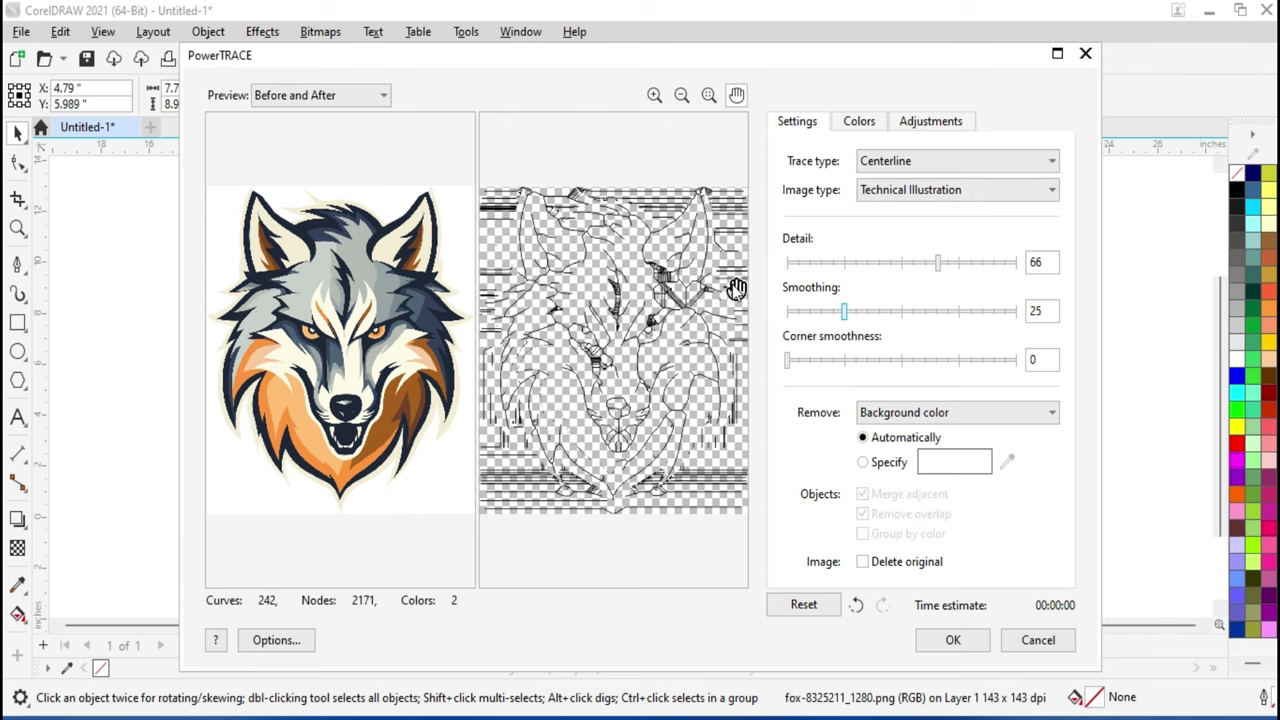
click(879, 262)
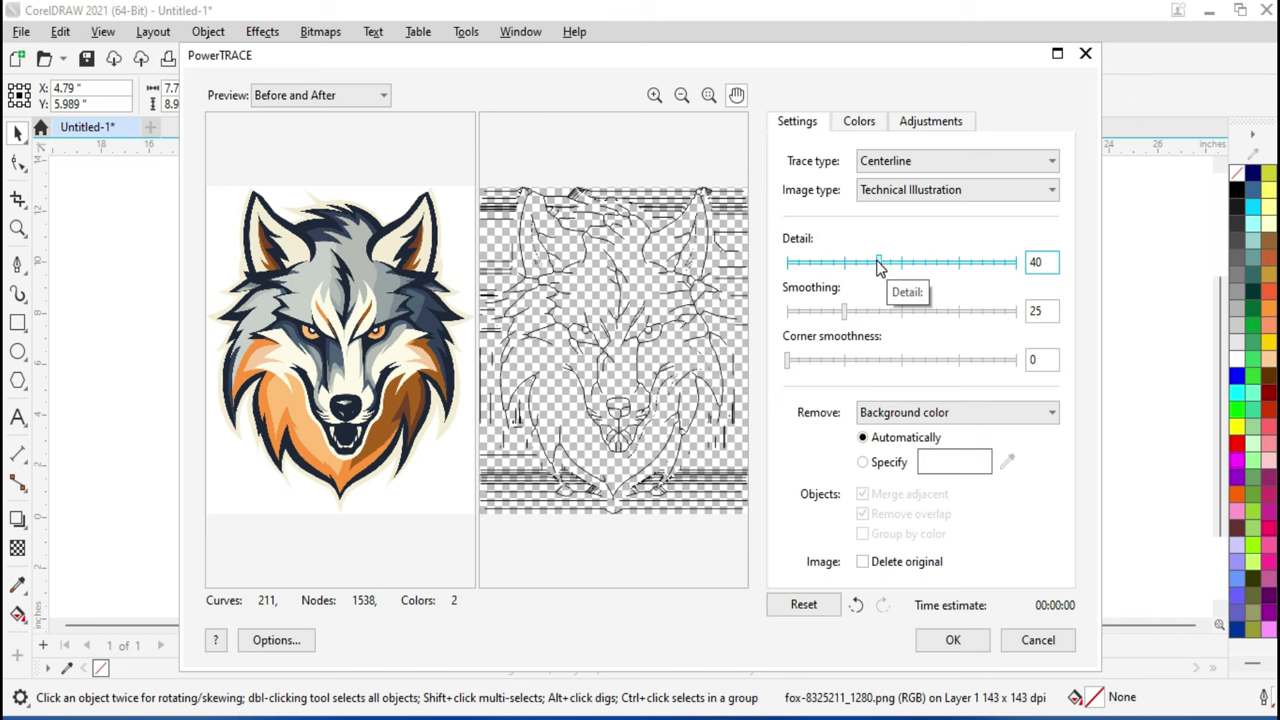
click(885, 311)
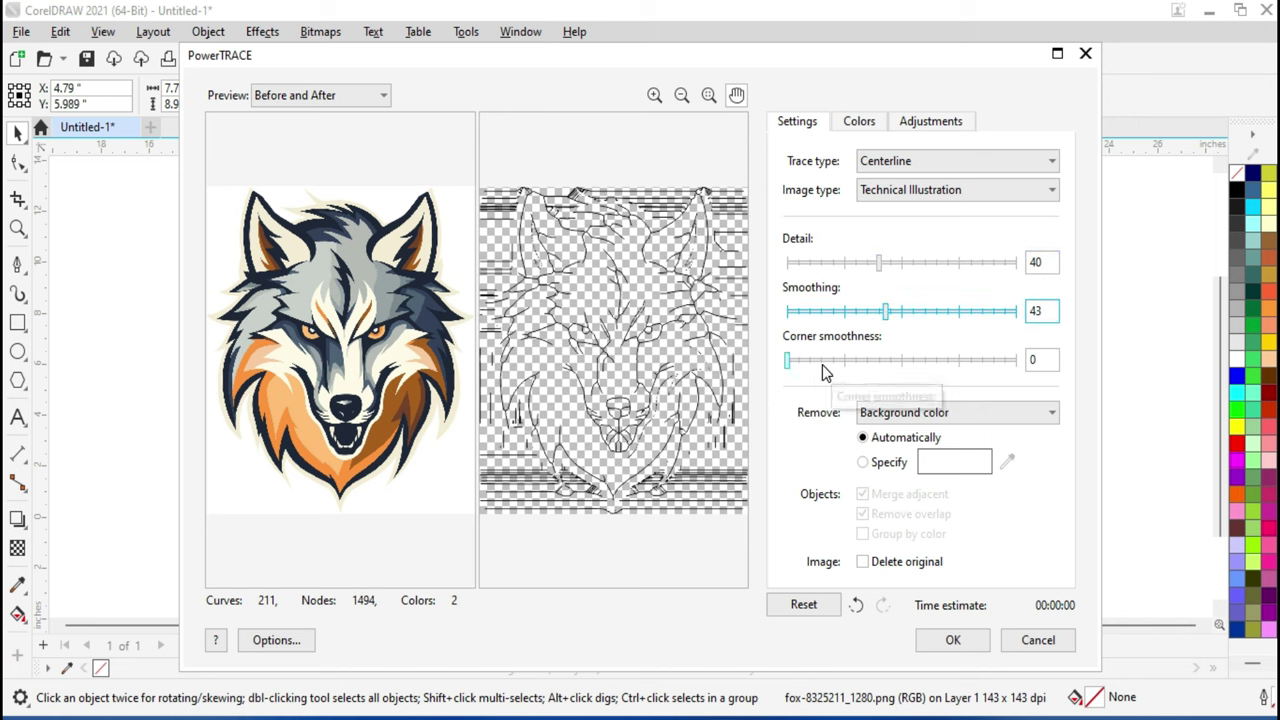
click(948, 642)
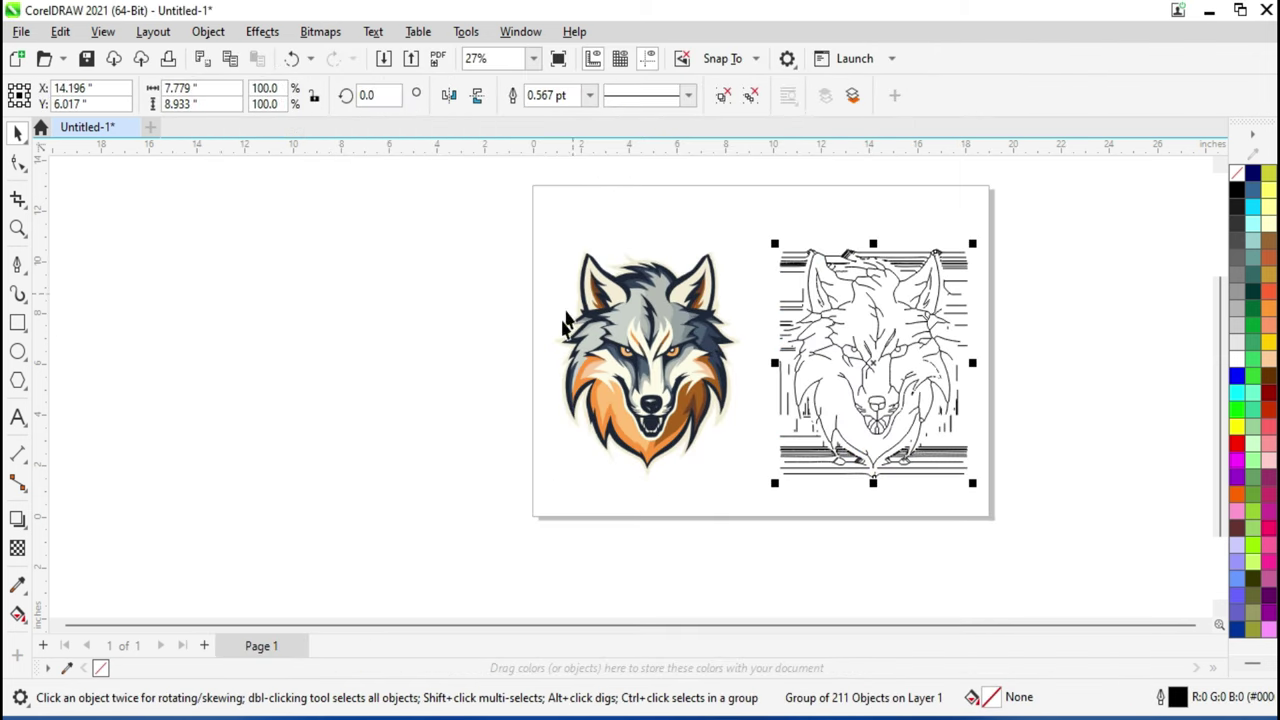
- Reposition the centerline trace on the page and ungroup all its objects
scroll(808, 388, up, 1)
scroll(885, 380, down, 1)
scroll(885, 380, up, 1)
scroll(885, 378, down, 1)
mouse_move(912, 336)
mouse_down()
mouse_move(887, 343)
mouse_move(958, 346)
mouse_up()
scroll(959, 346, up, 1)
scroll(962, 360, down, 1)
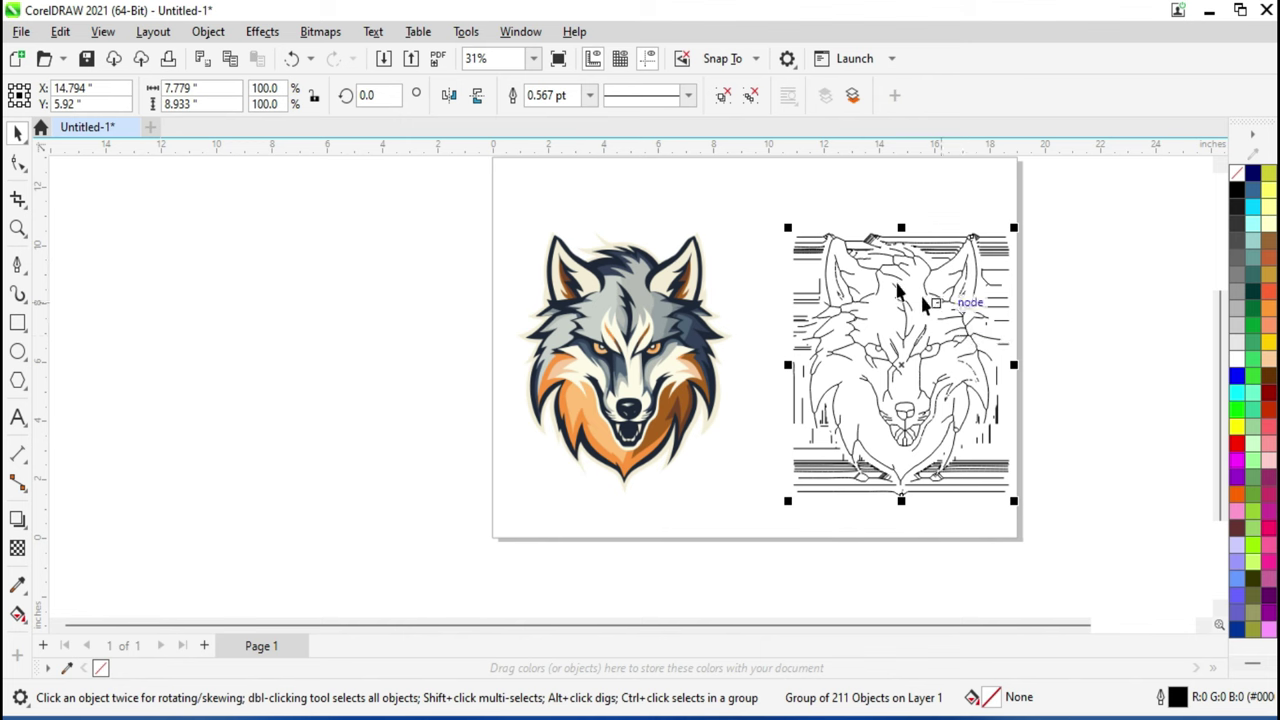
click(751, 97)
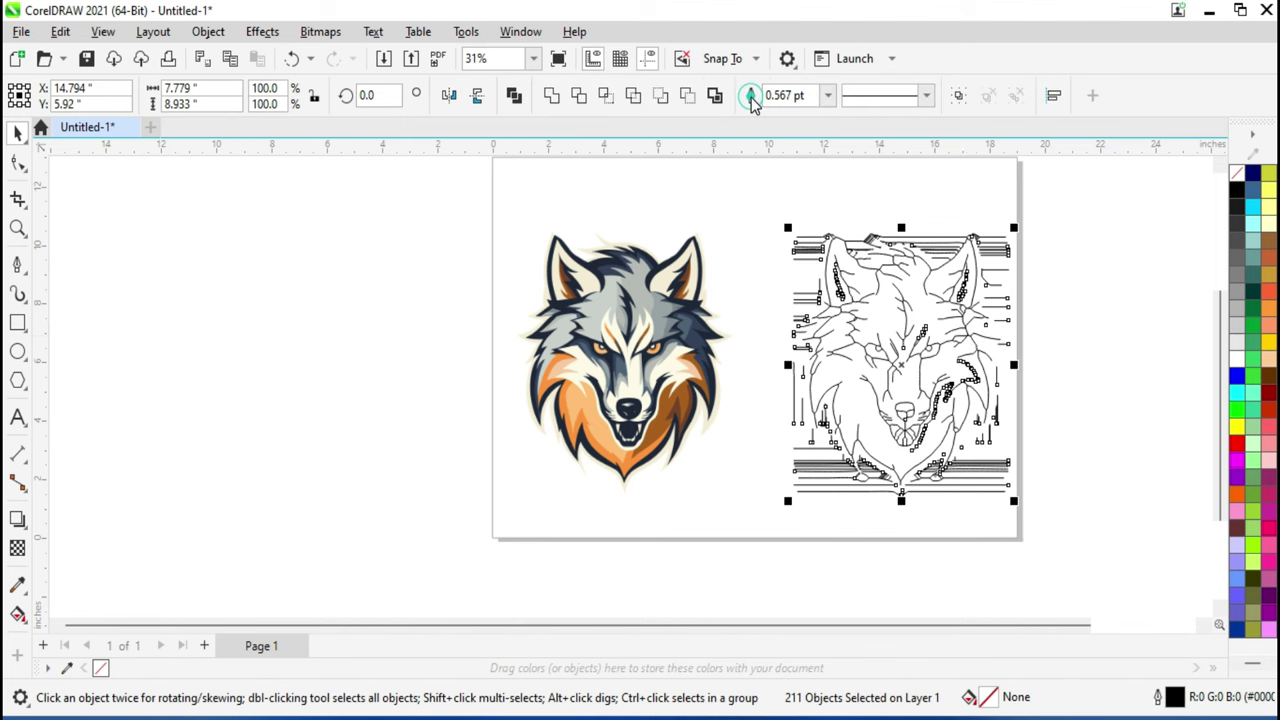
- Gather the stray lines from under the traced wolf beside the short line
click(958, 183)
click(694, 516)
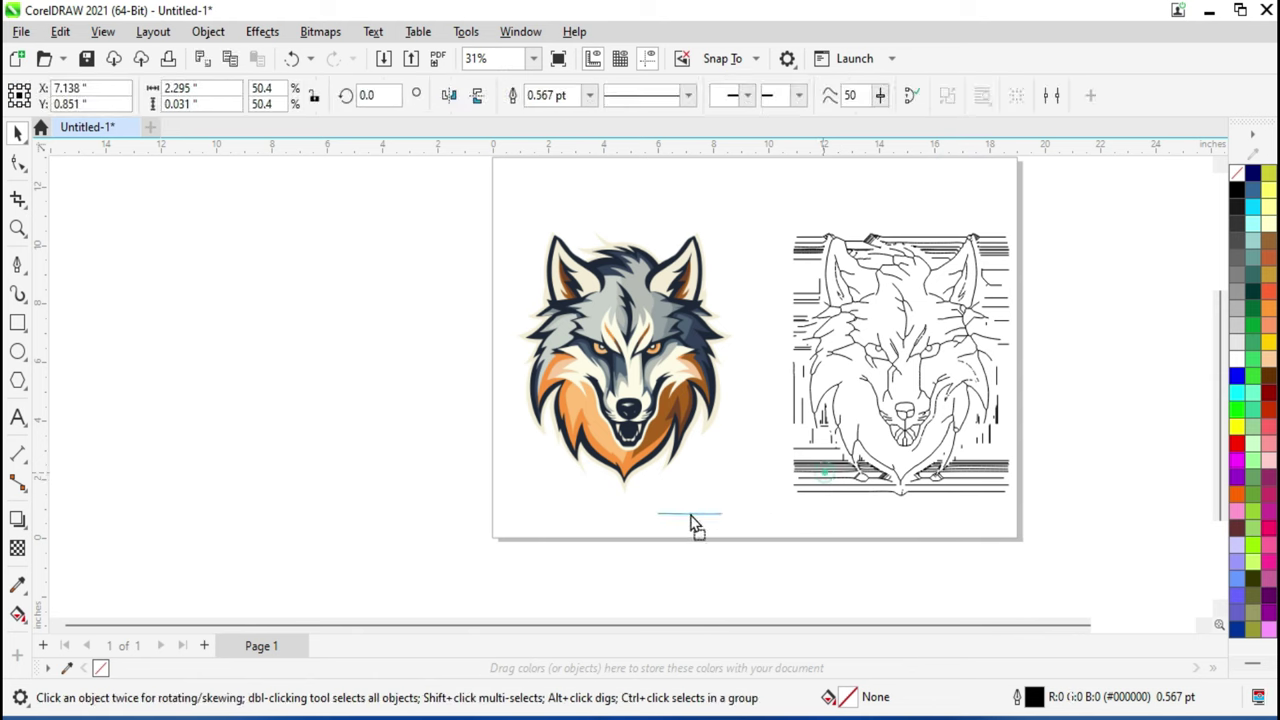
scroll(805, 512, up, 2)
scroll(850, 525, up, 2)
drag(942, 529, 745, 391)
drag(843, 450, 670, 505)
- Delete the traced wolf outline and then the leftover small lines
scroll(720, 500, down, 1)
scroll(800, 500, down, 3)
drag(1021, 241, 758, 583)
key(Delete)
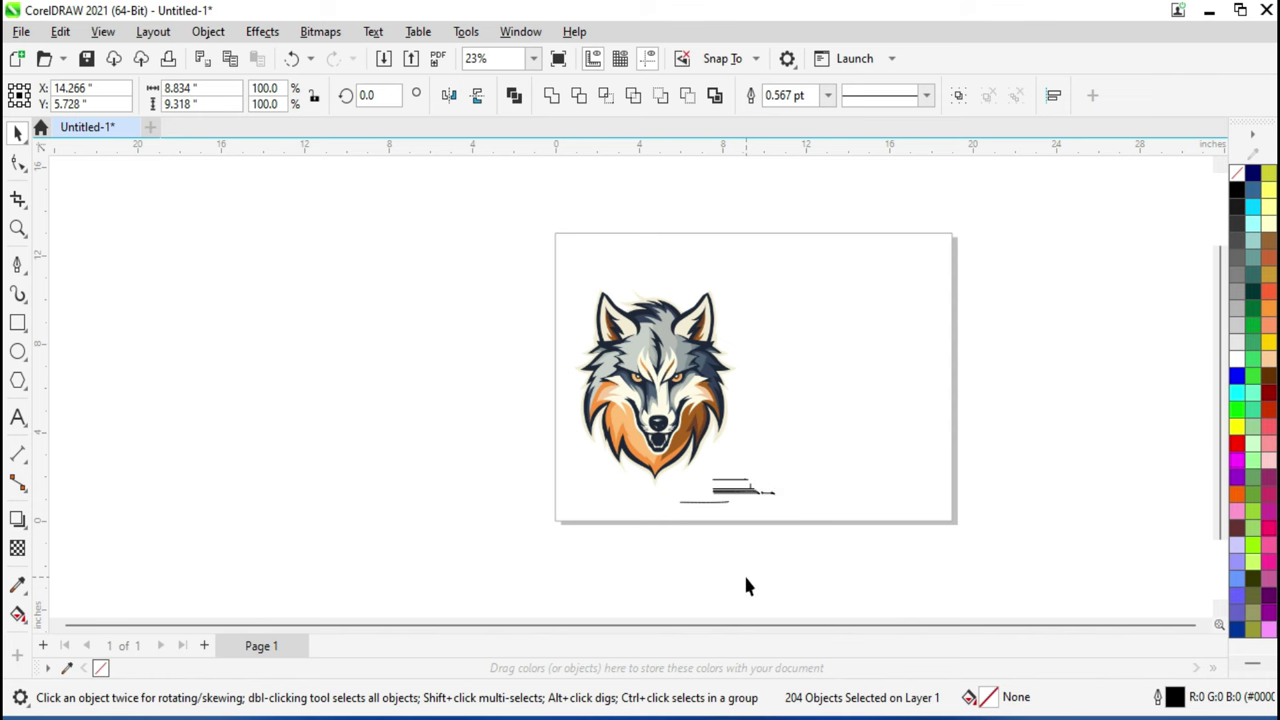
drag(831, 446, 659, 540)
key(Delete)
- Trace the colour wolf with the Centerline Line Drawing preset and place it
click(658, 405)
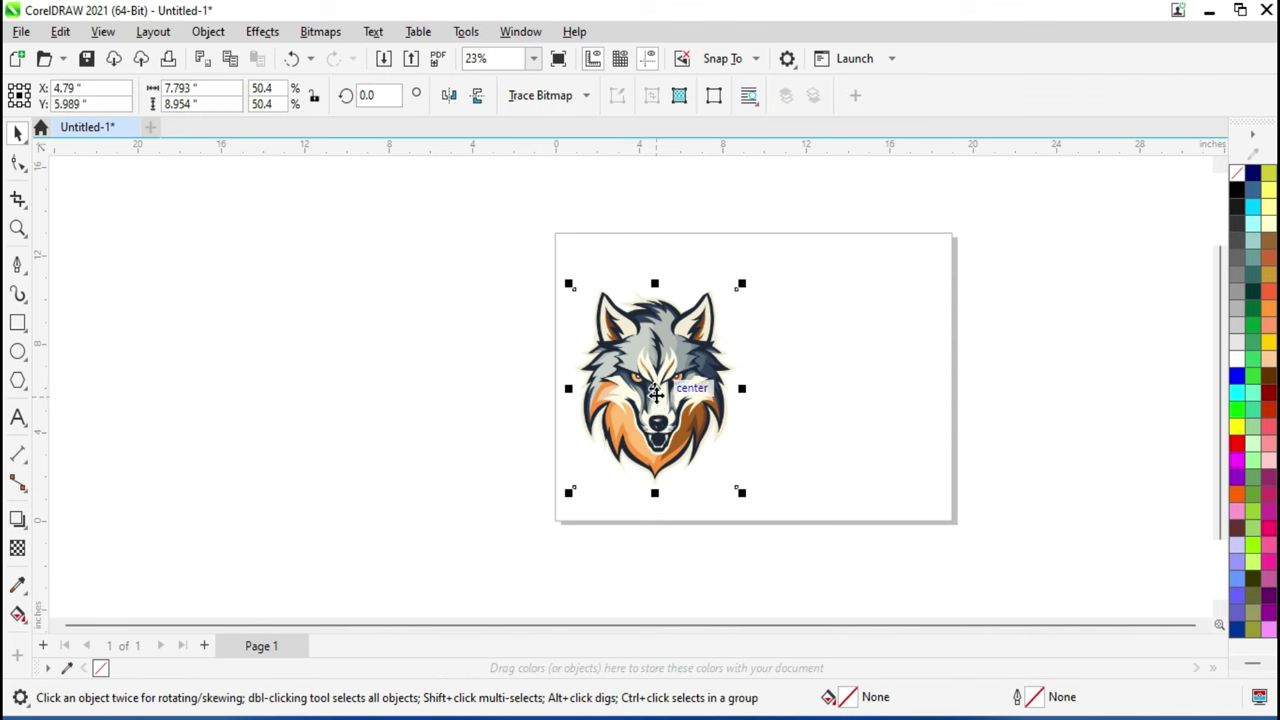
click(312, 33)
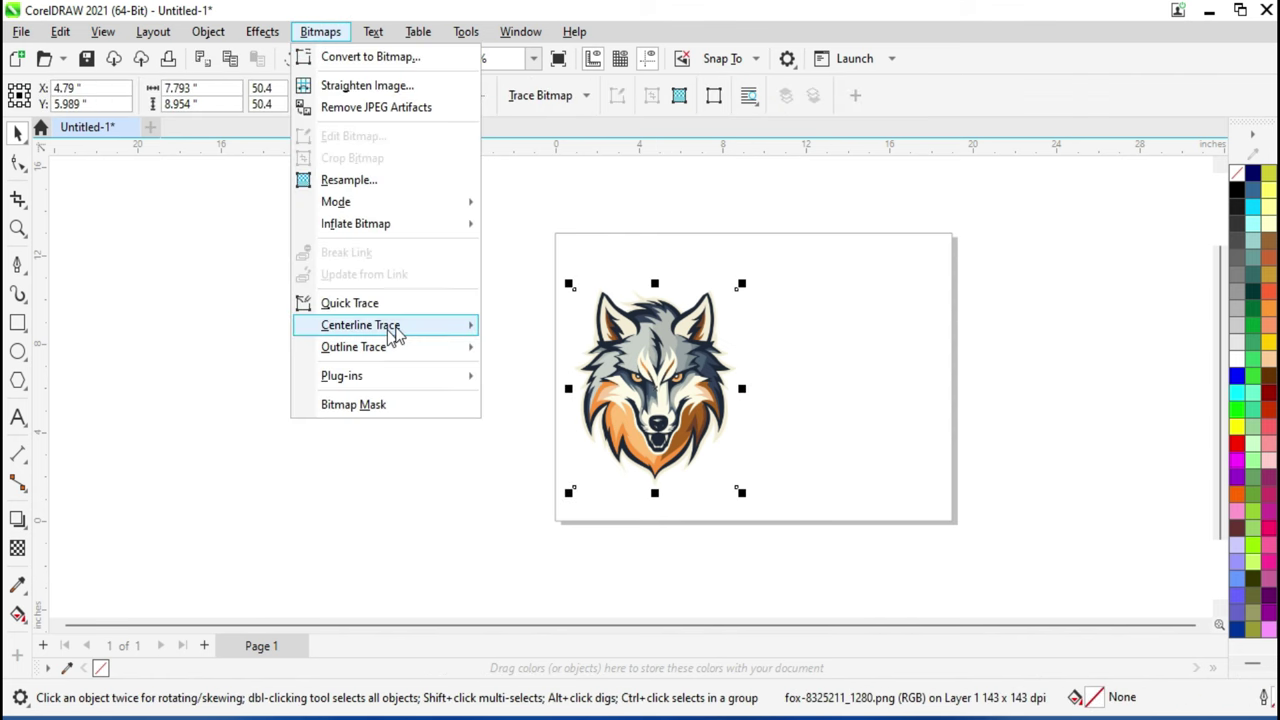
mouse_move(141, 294)
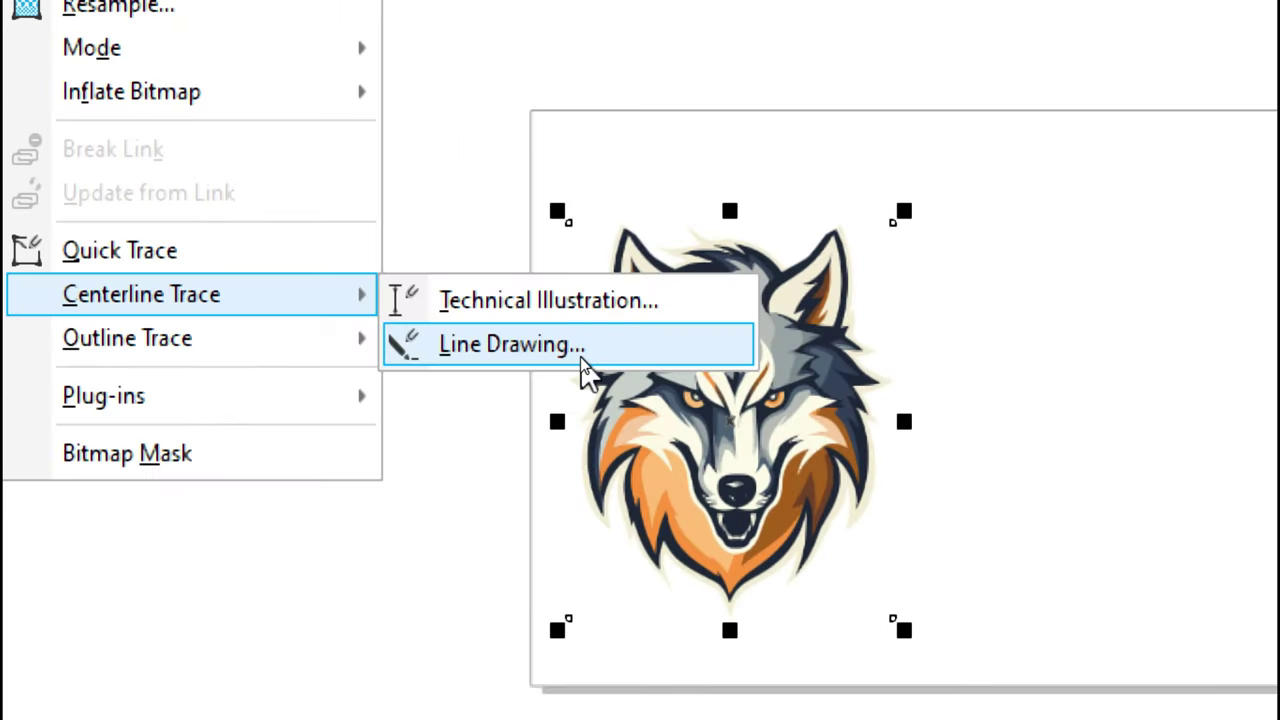
click(582, 358)
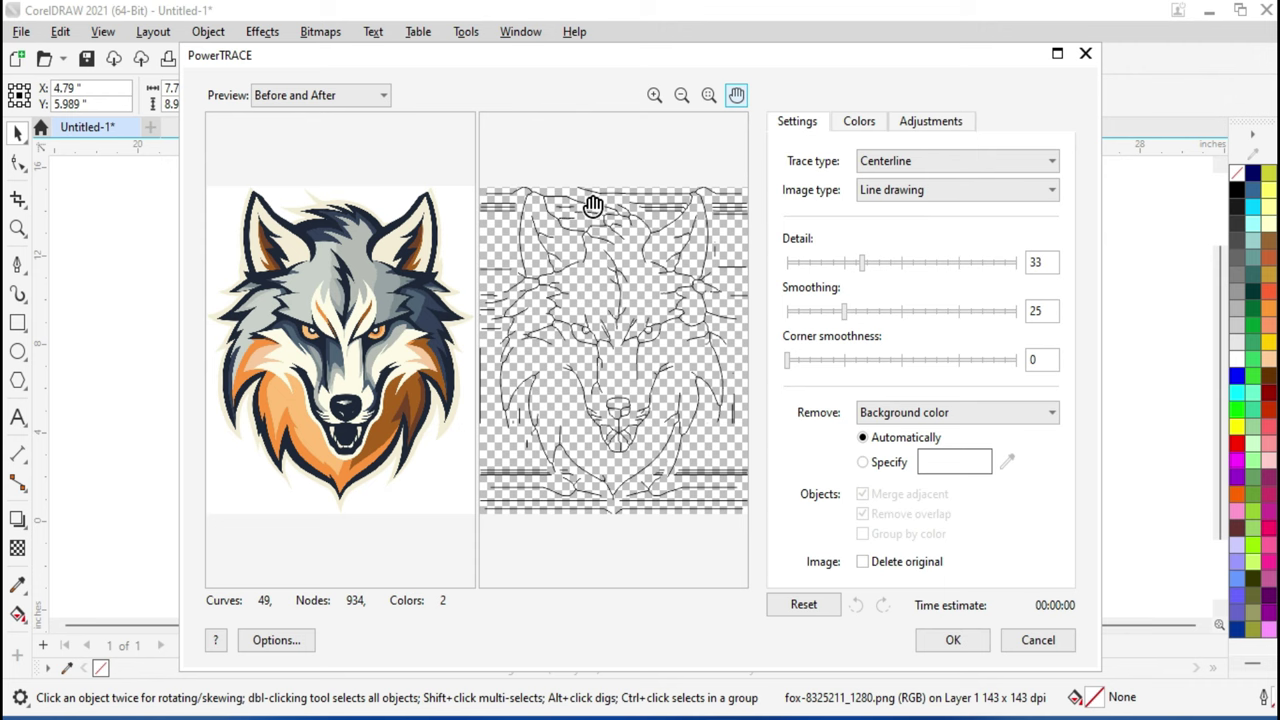
click(955, 642)
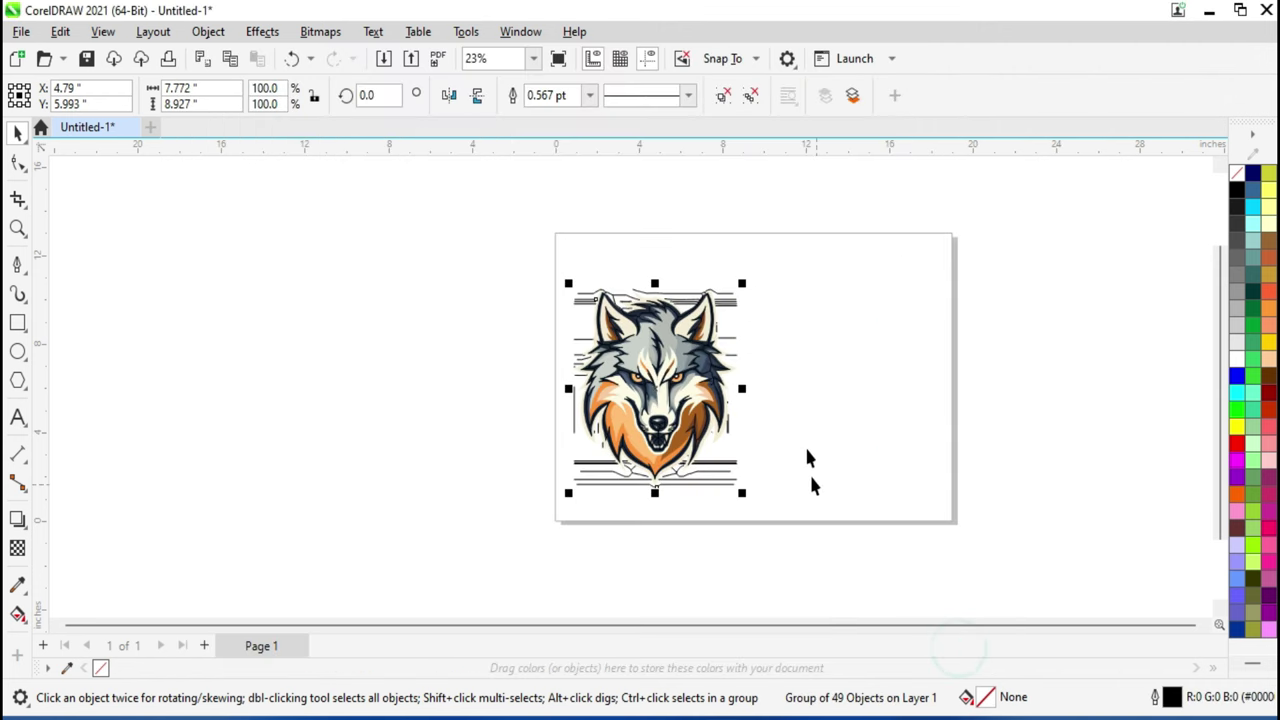
- Move the colour wolf bitmap to the right of the trace for comparison
click(811, 417)
click(702, 355)
scroll(702, 355, up, 2)
drag(615, 378, 893, 363)
click(370, 405)
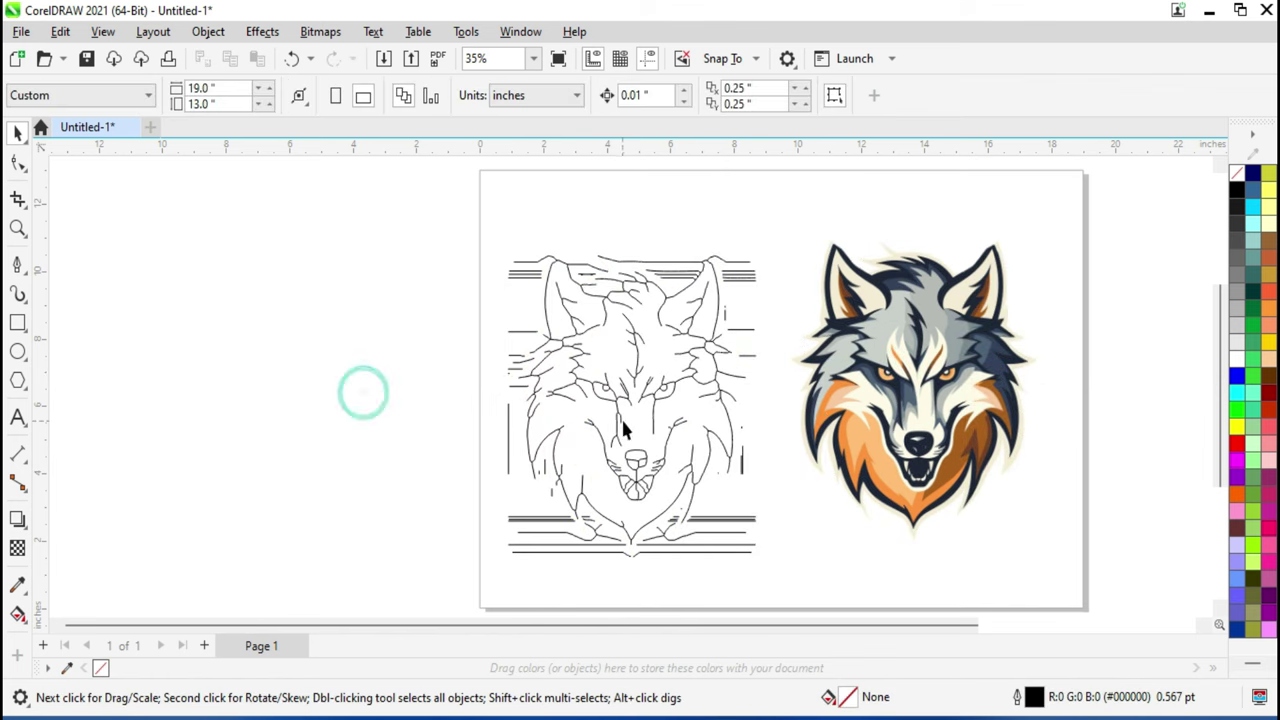
- Delete the traced wolf lines and move the colour wolf back left
scroll(634, 434, up, 3)
scroll(670, 418, down, 1)
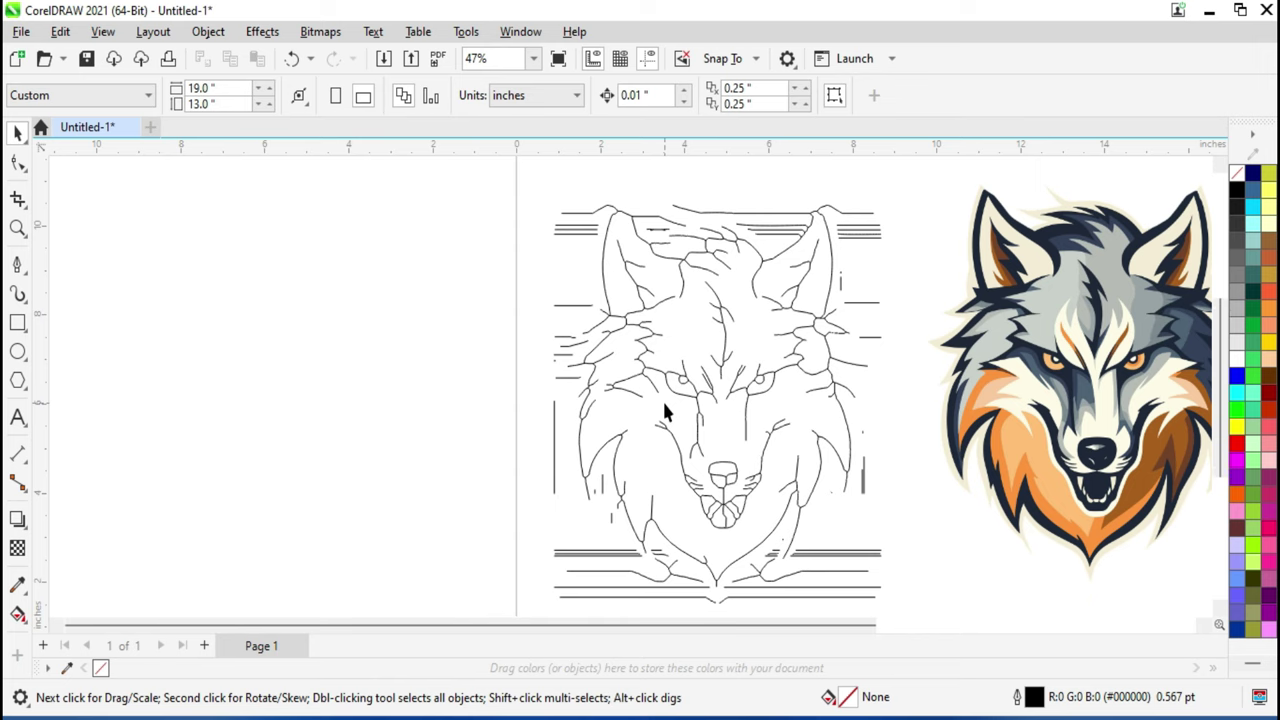
scroll(664, 404, down, 1)
mouse_move(512, 245)
mouse_down()
mouse_move(709, 429)
mouse_move(843, 588)
mouse_up()
key(Delete)
drag(945, 380, 725, 380)
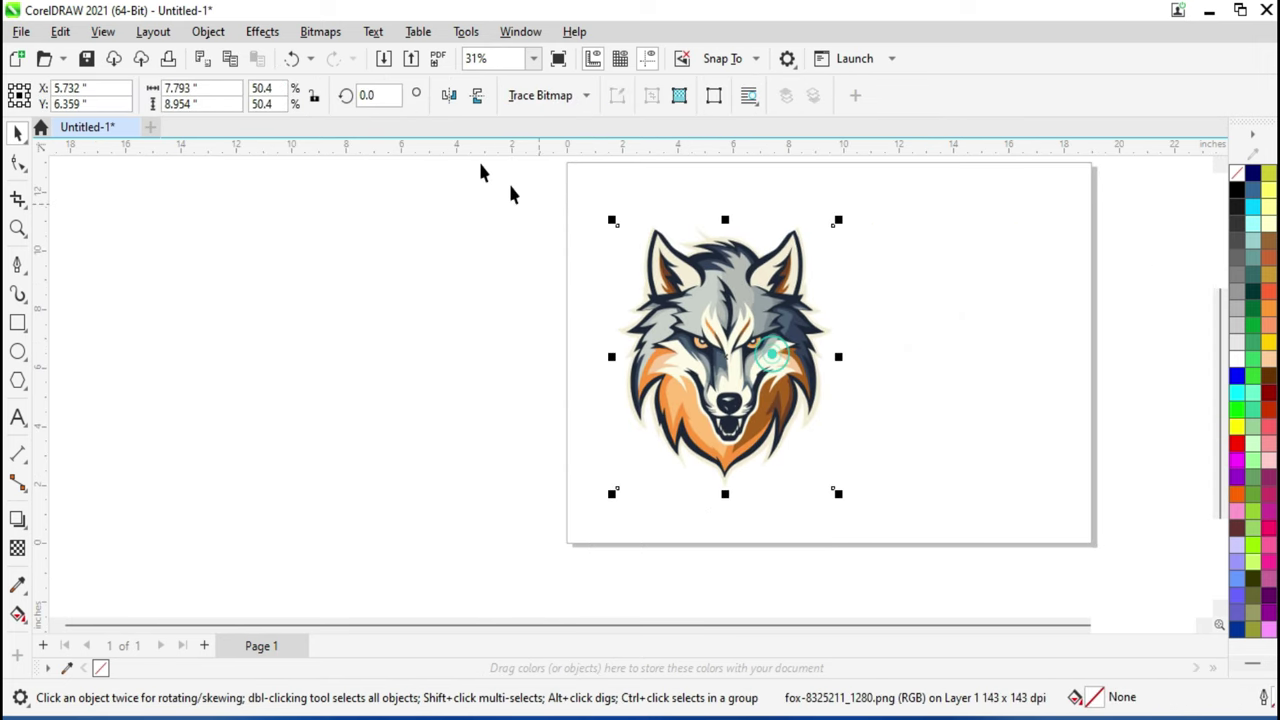
- Open the Bitmaps > Outline Trace presets for the wolf bitmap
click(322, 31)
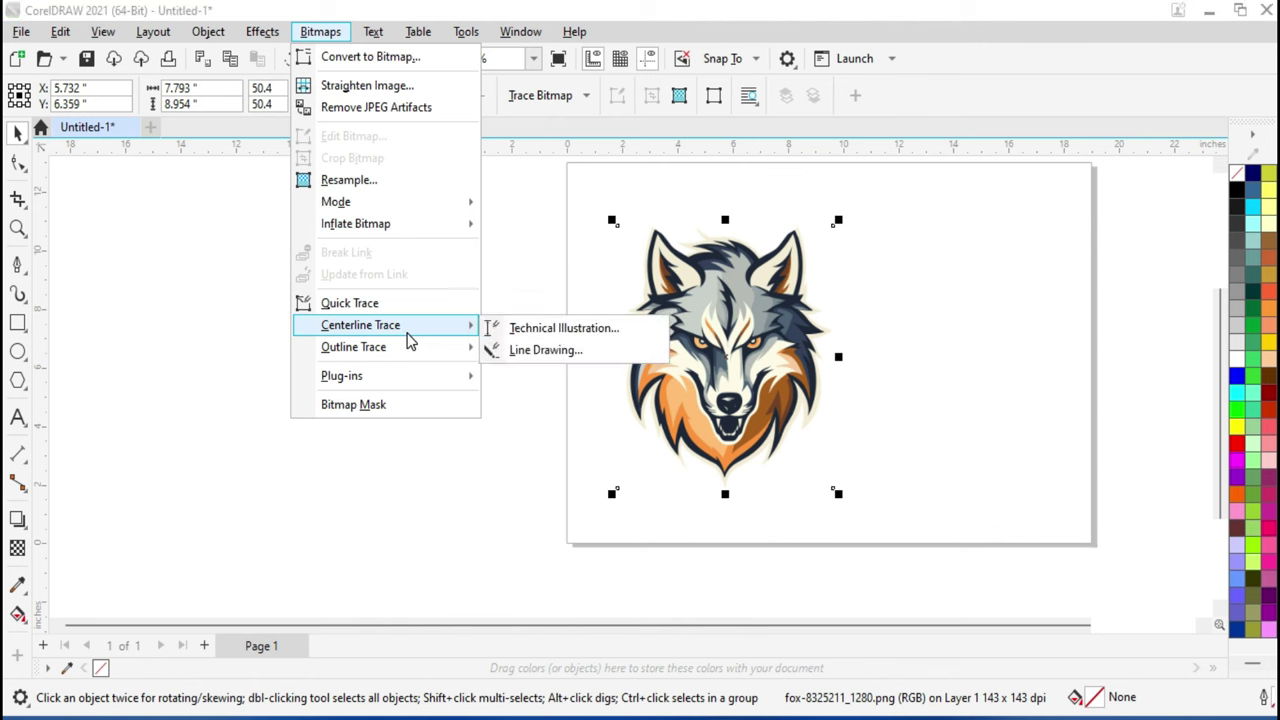
mouse_move(354, 347)
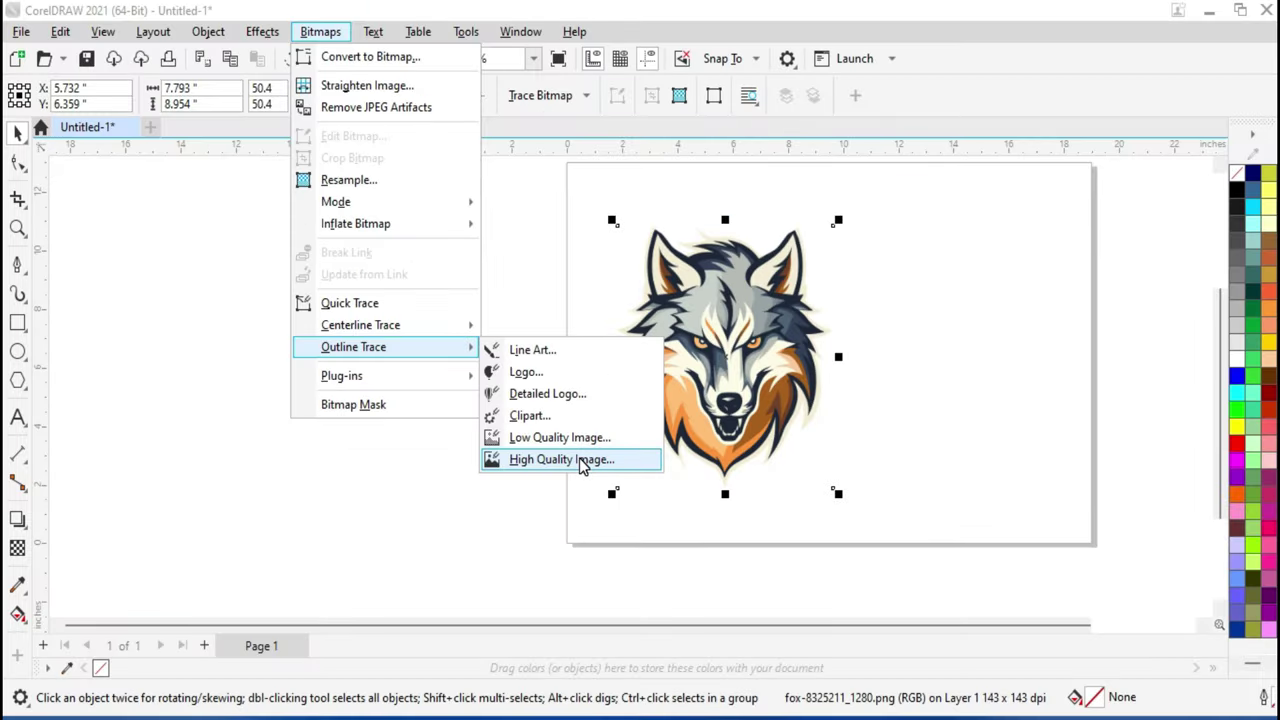
- Apply a Line Art outline trace and move the 87-object copy right of the original
click(541, 350)
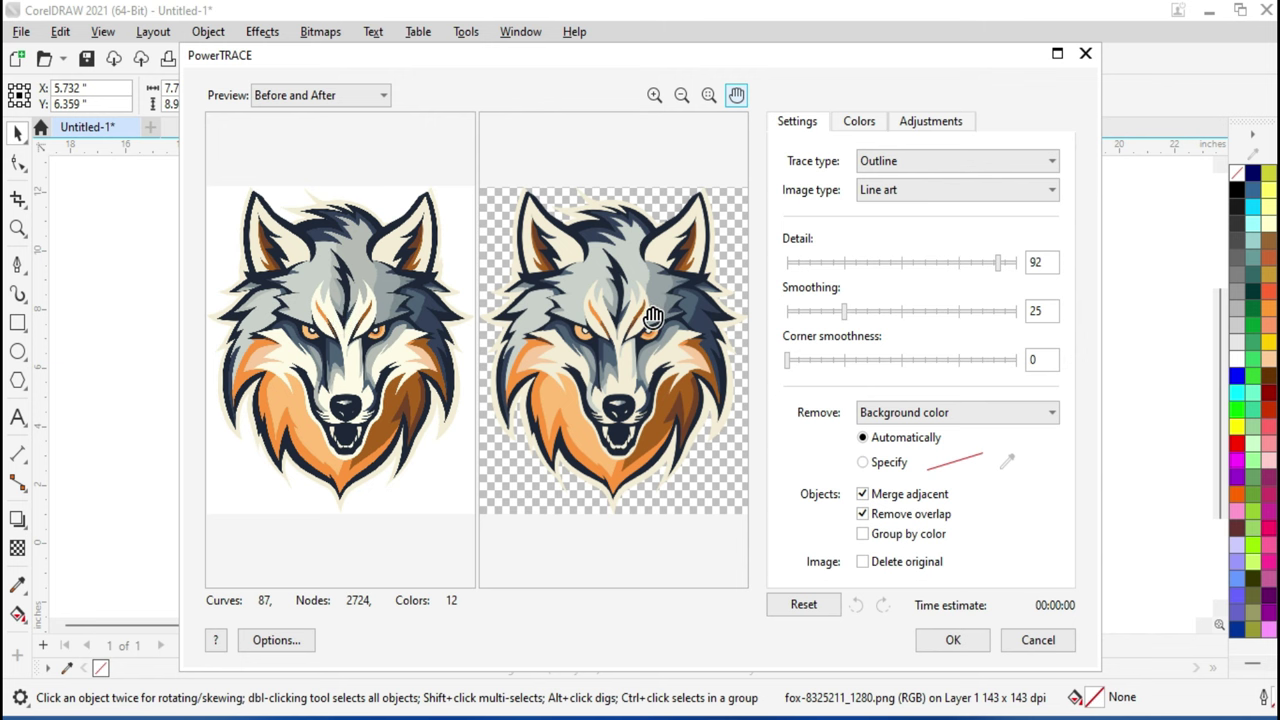
click(975, 643)
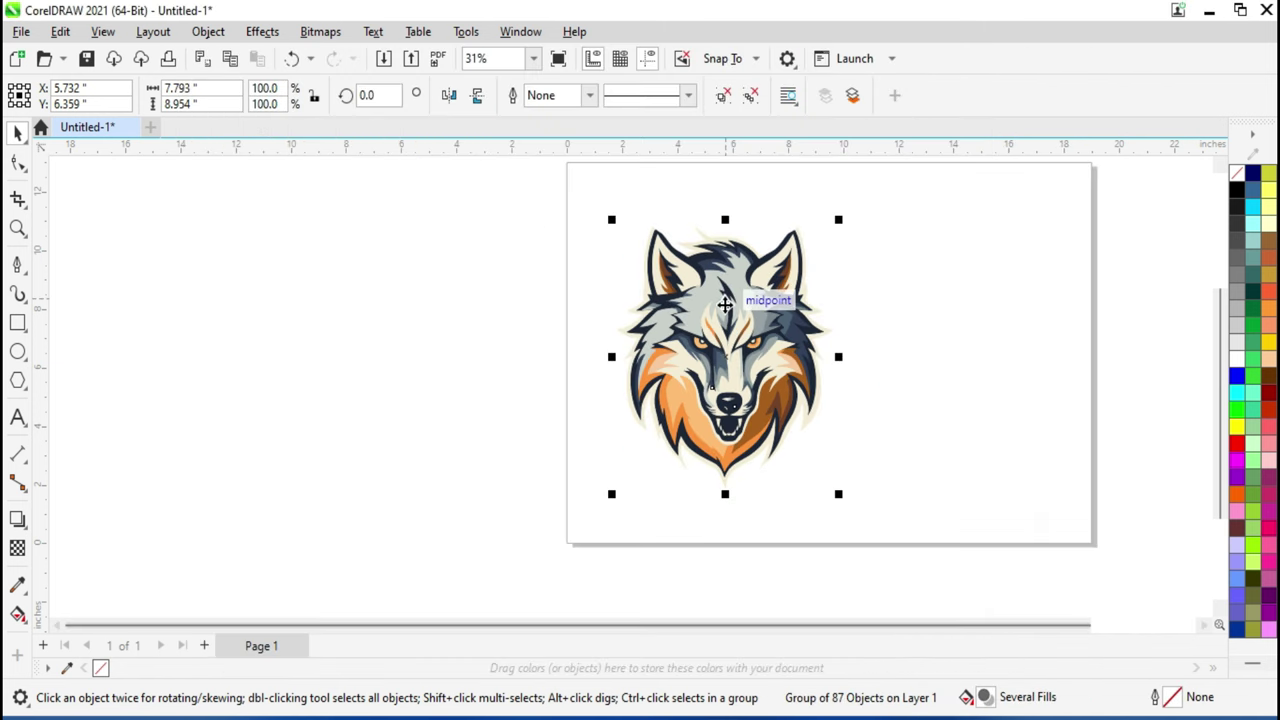
drag(771, 296, 976, 289)
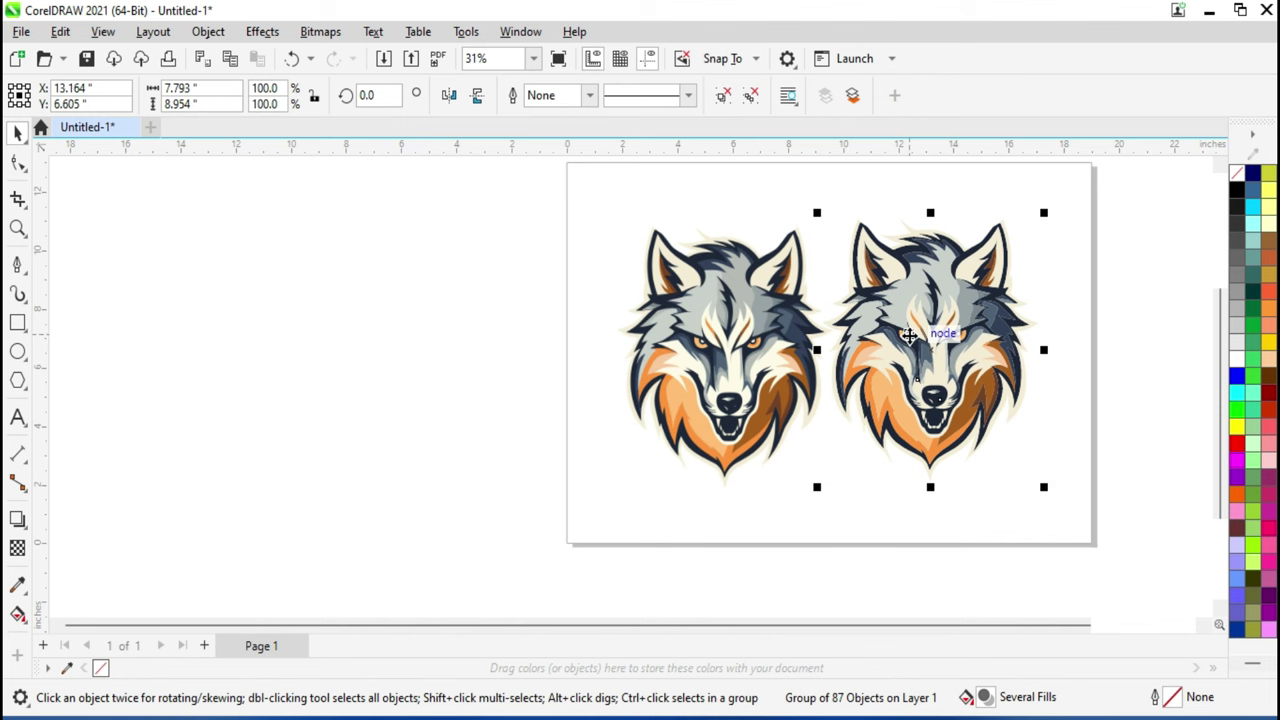
- Zoom to the traced copy to compare it, then delete it
key(shift+F2)
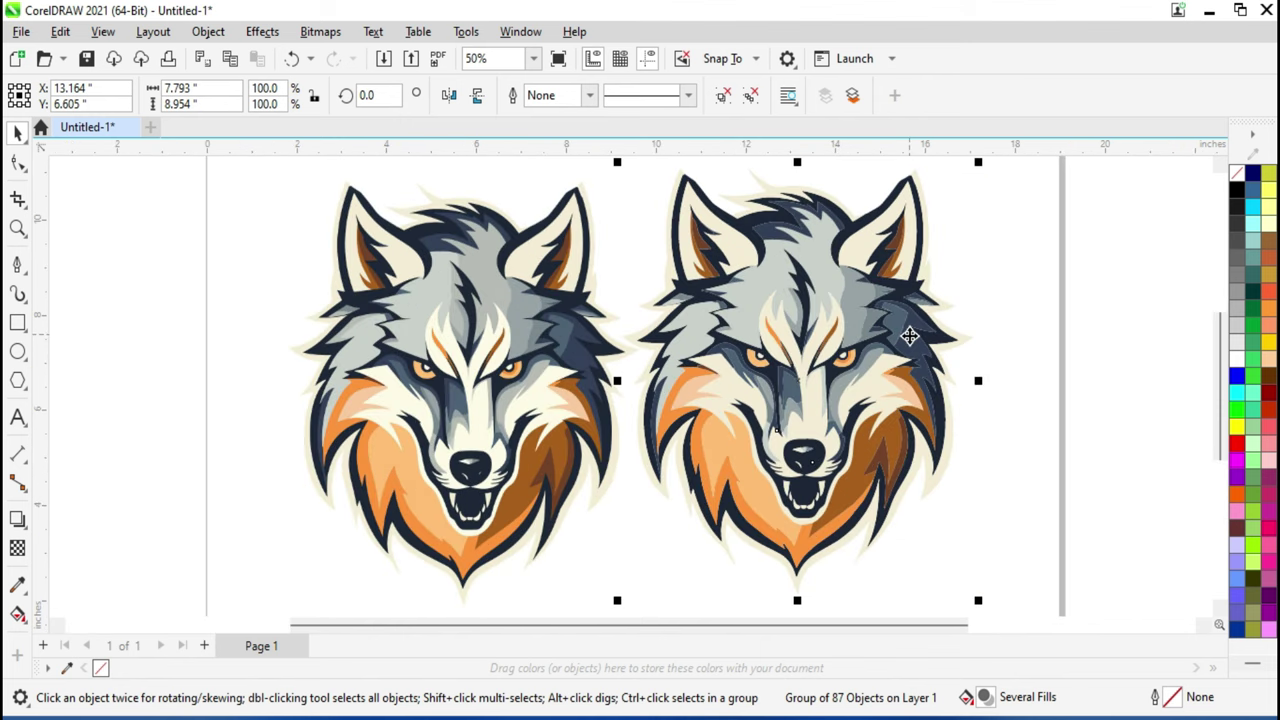
scroll(909, 336, down, 1)
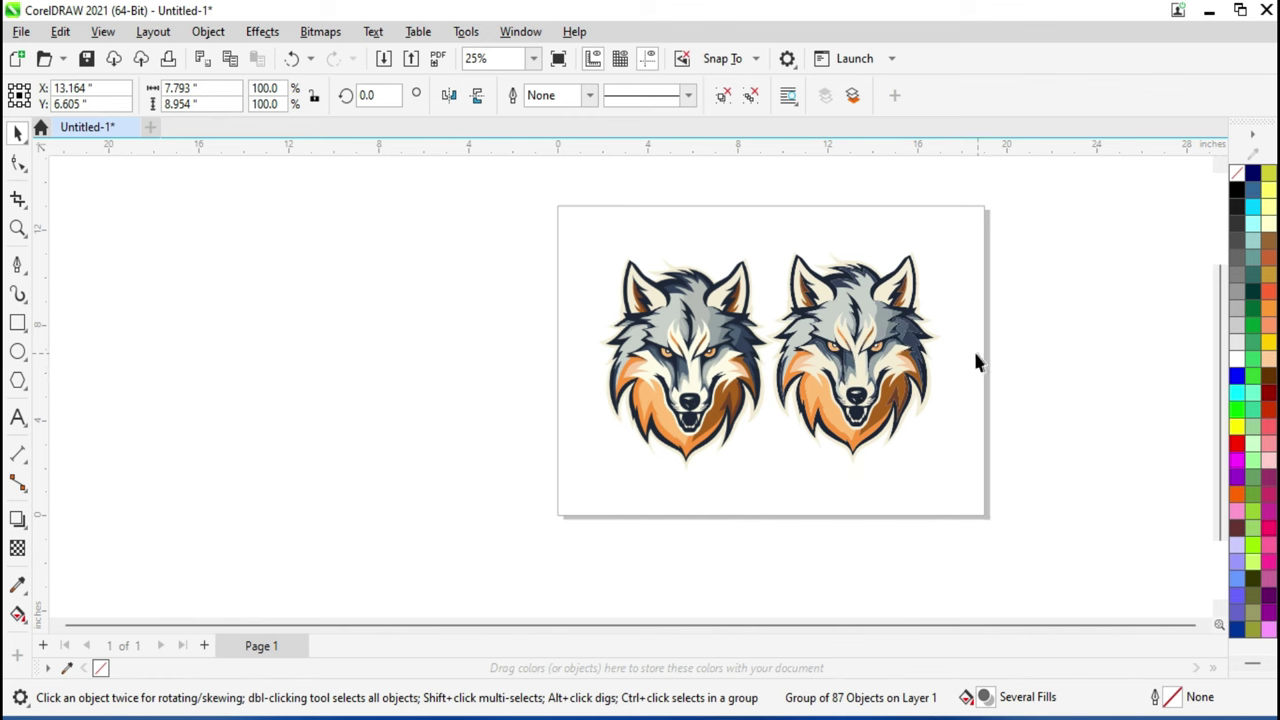
key(Delete)
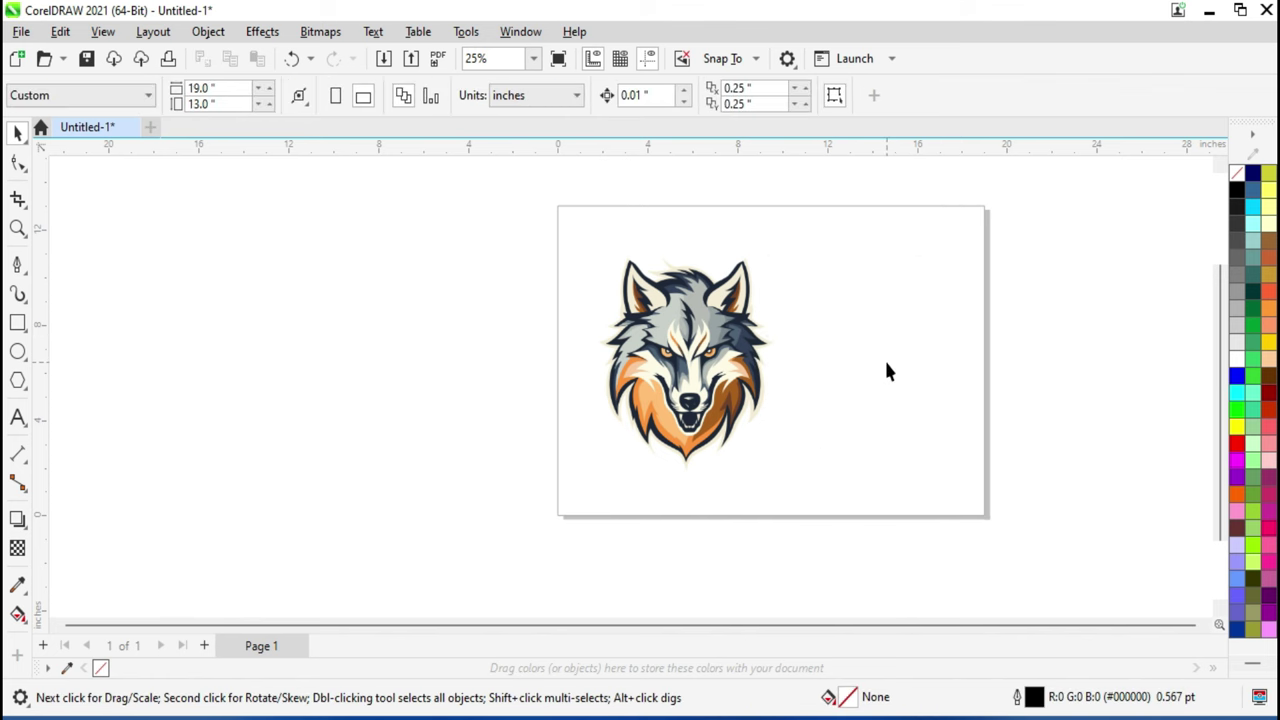
- Import 'Marketing Blog YouTube Thumbnail (2).png' and place it just left of the page
right_click(315, 312)
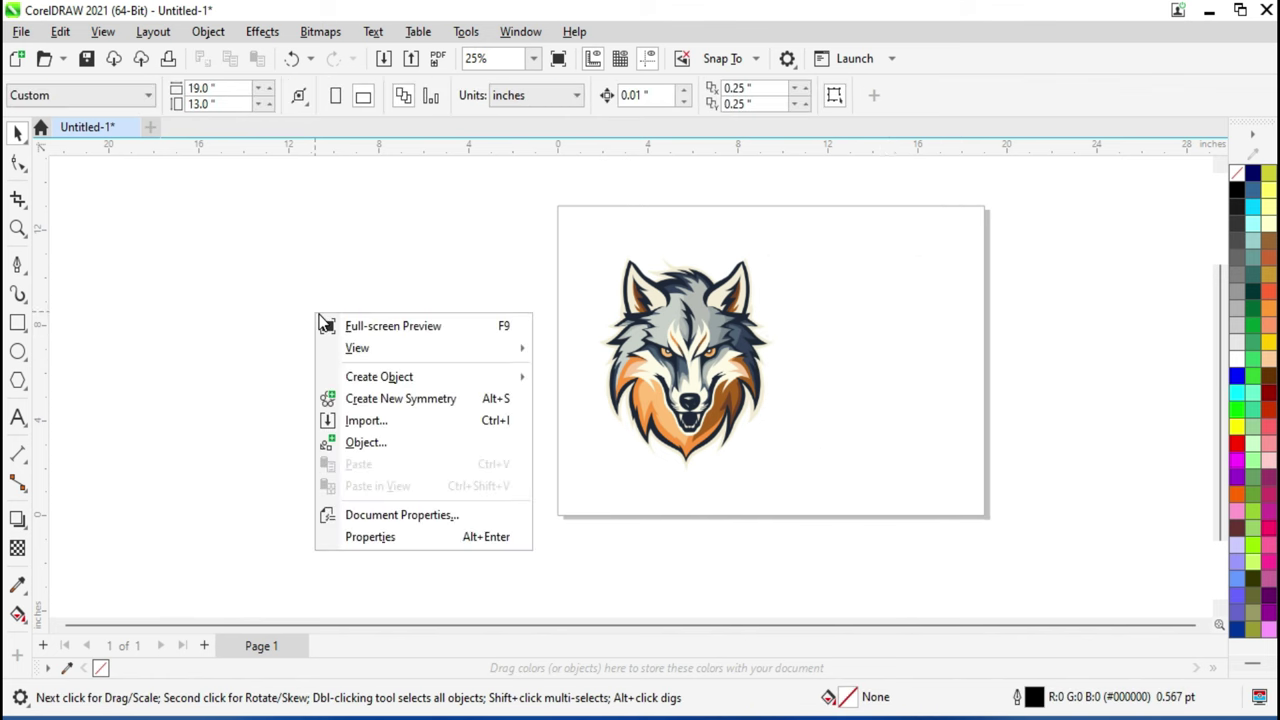
click(376, 422)
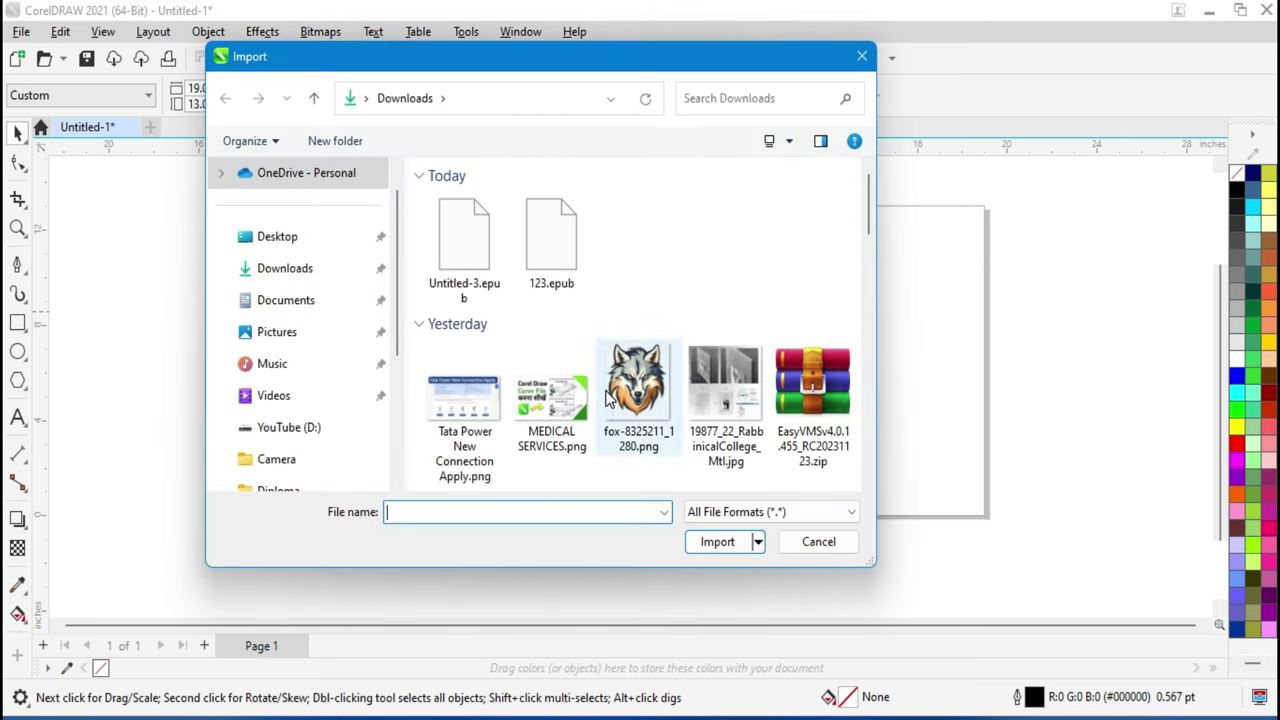
drag(207, 281, 580, 508)
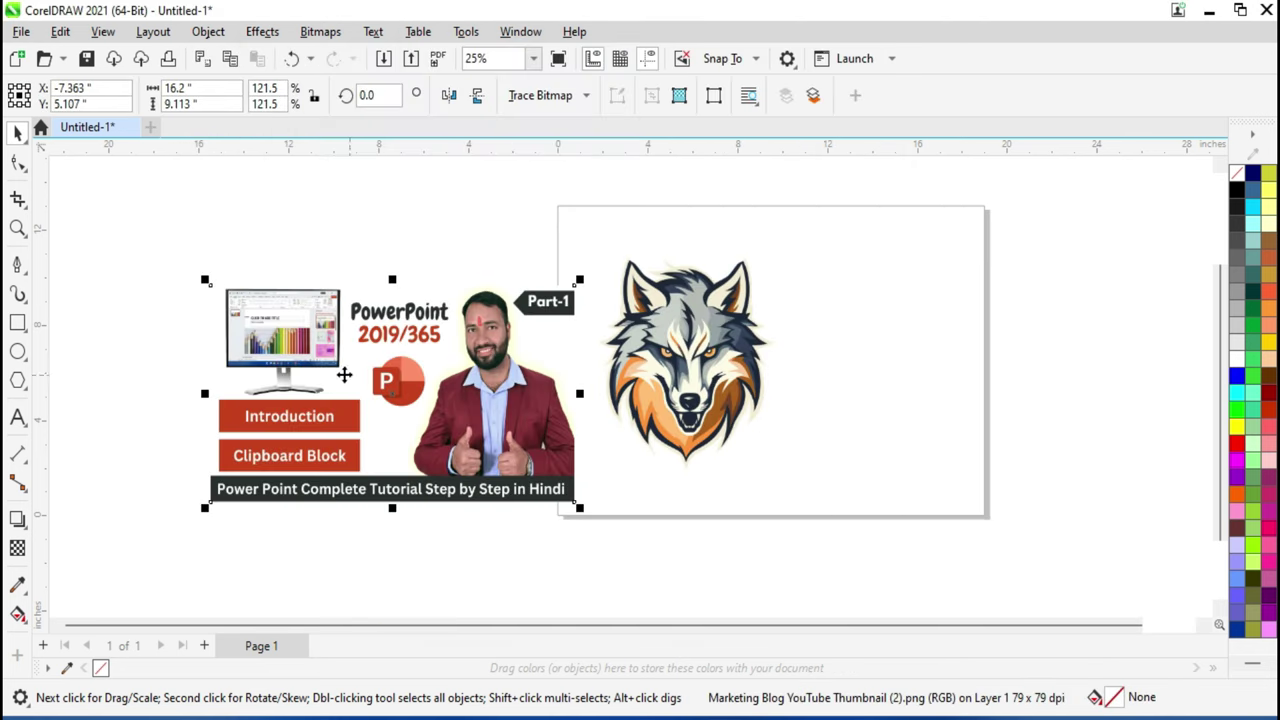
drag(428, 398, 379, 377)
click(378, 528)
click(376, 422)
- Preview a Logo outline trace of the thumbnail with smoothing 38 and corner smoothness 36
click(320, 31)
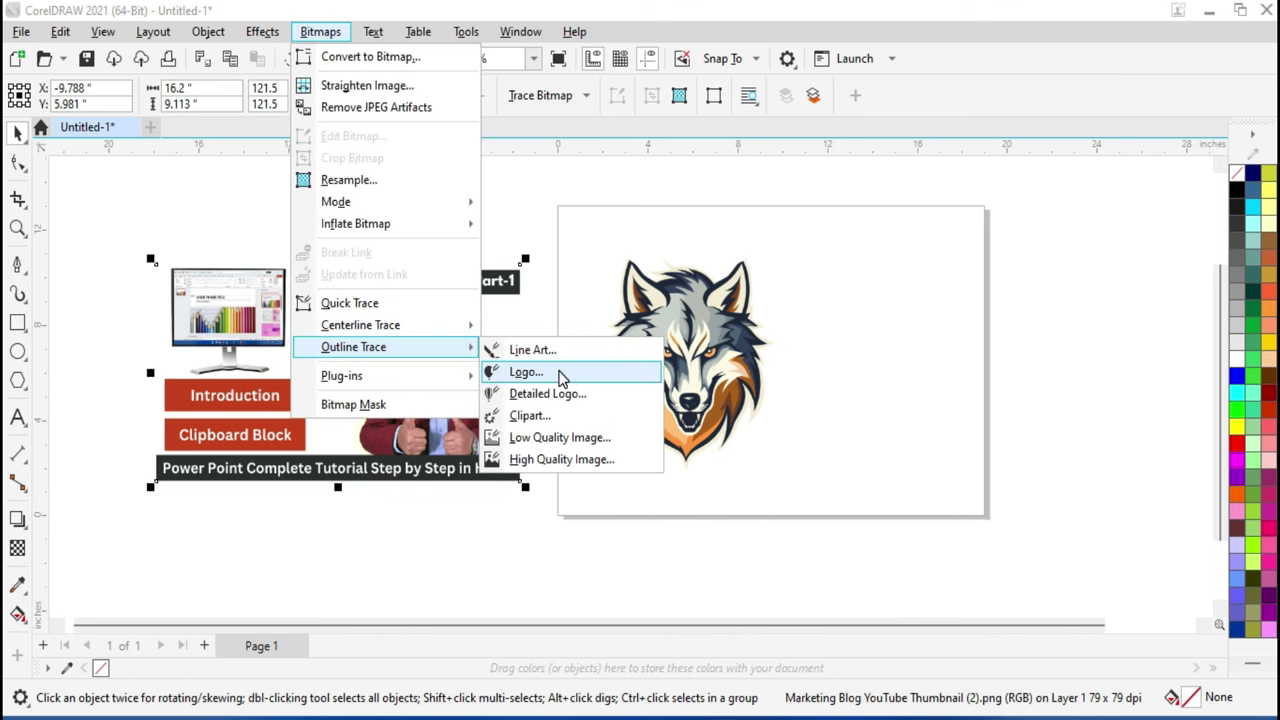
click(560, 373)
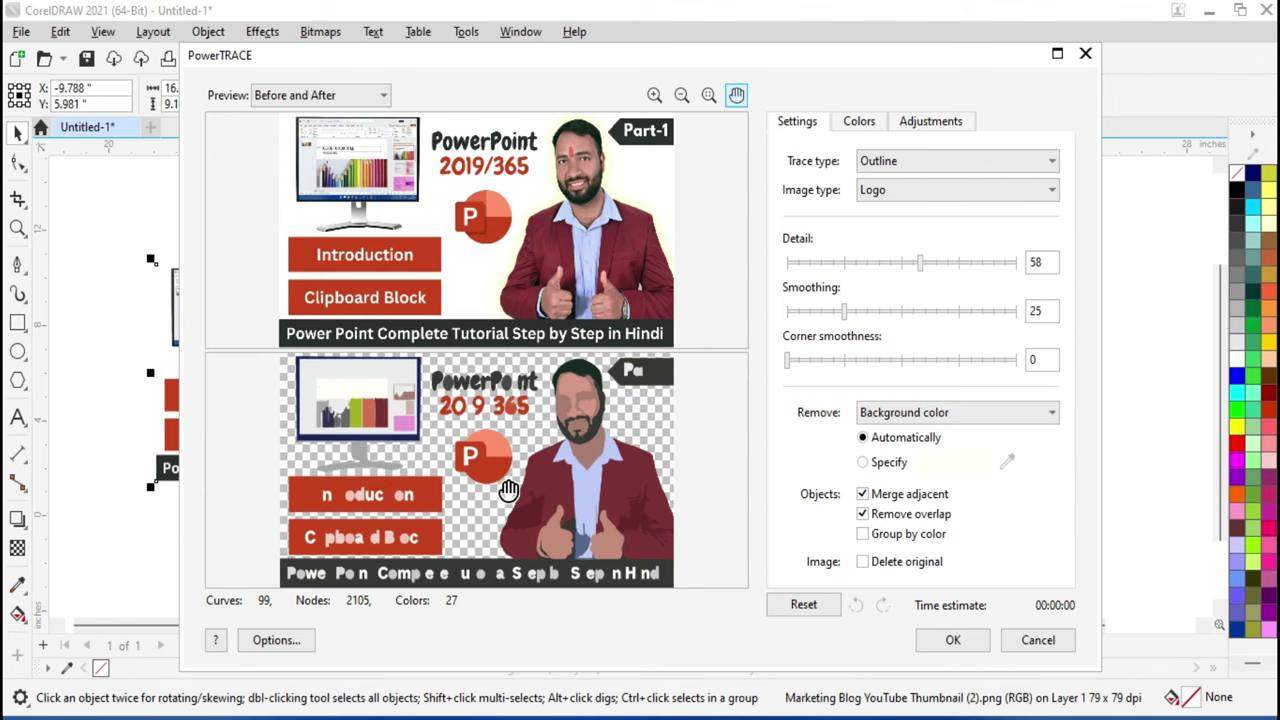
click(878, 313)
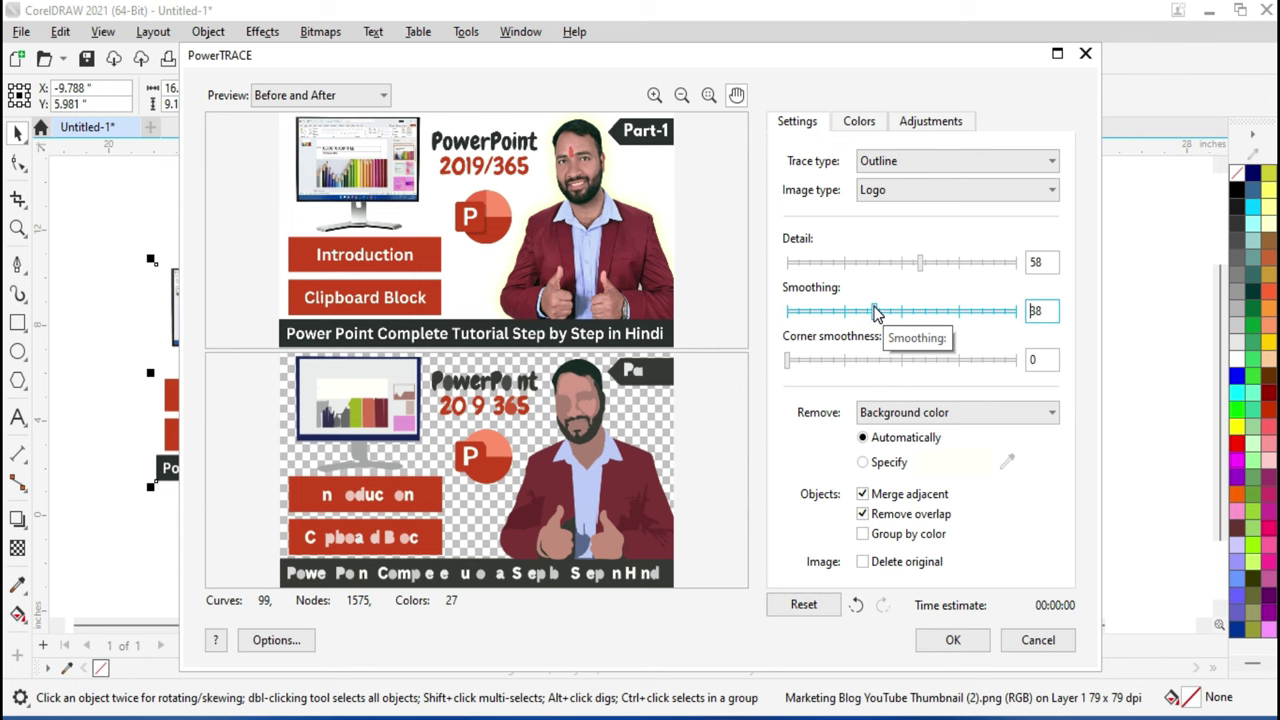
click(869, 361)
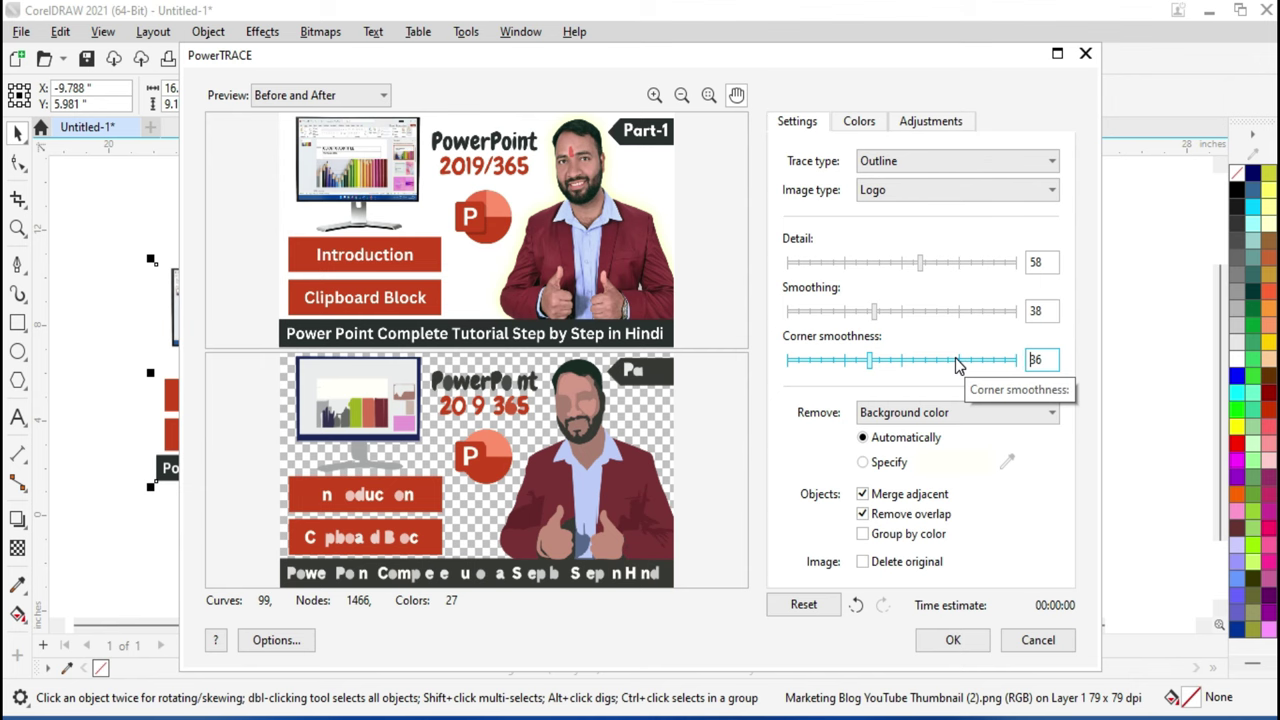
- Review the trace colours and adjustments, toggle JPEG artifact removal, then cancel the trace
click(860, 128)
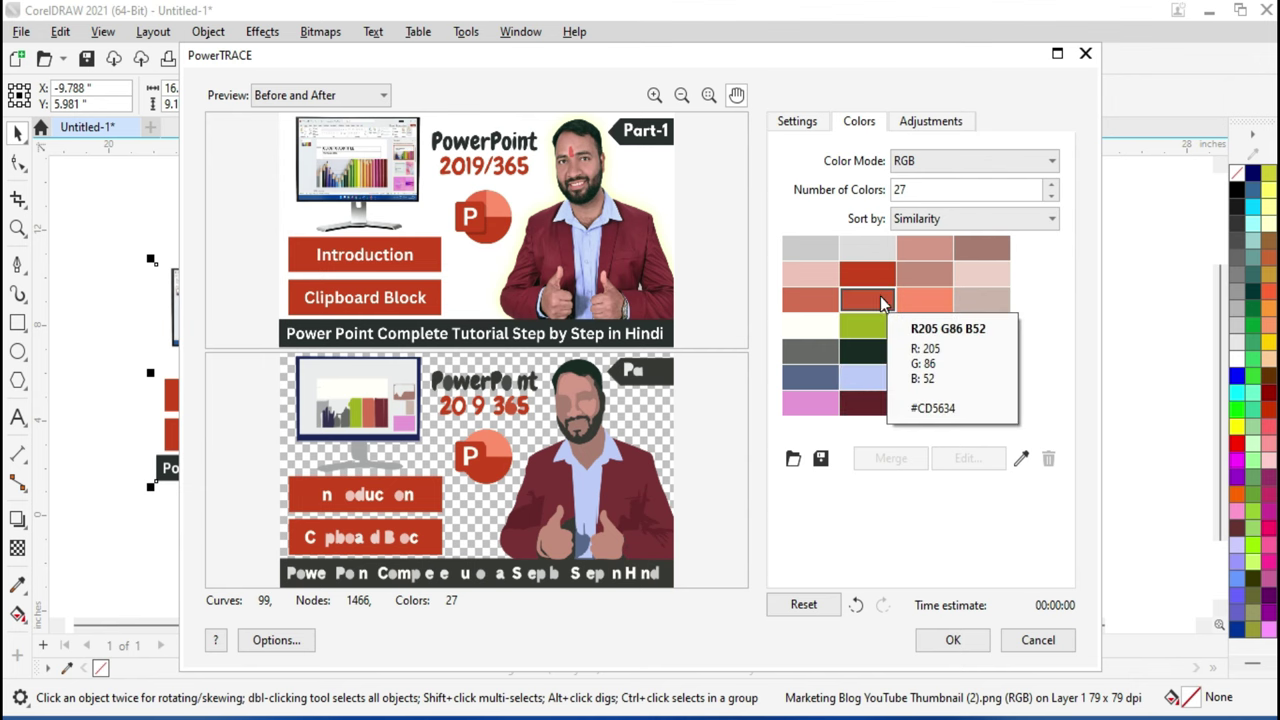
mouse_move(809, 377)
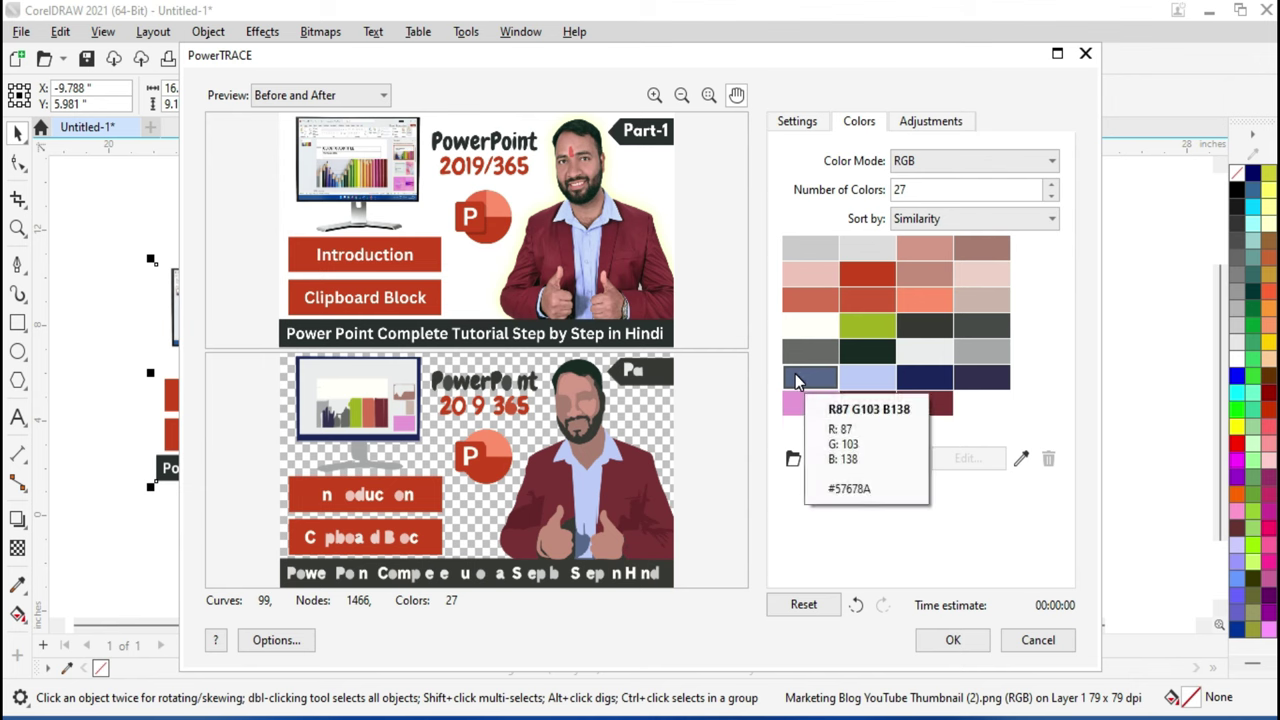
click(926, 121)
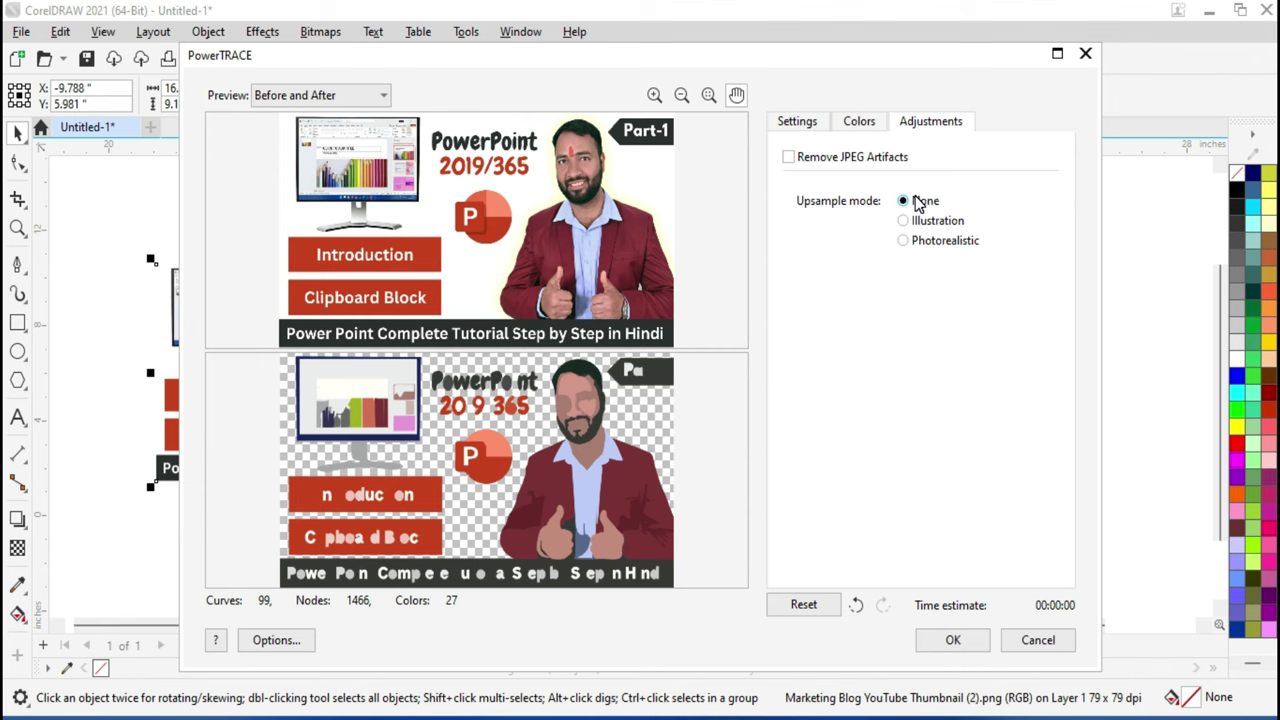
click(790, 157)
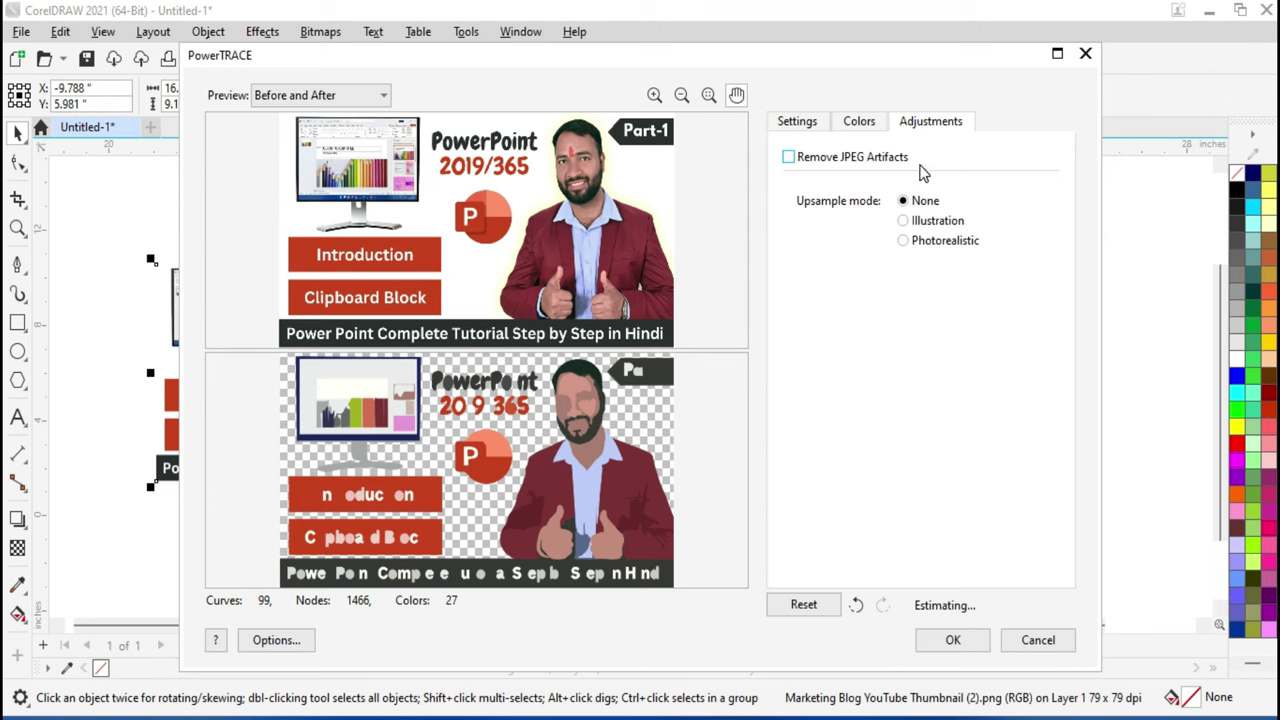
click(1030, 645)
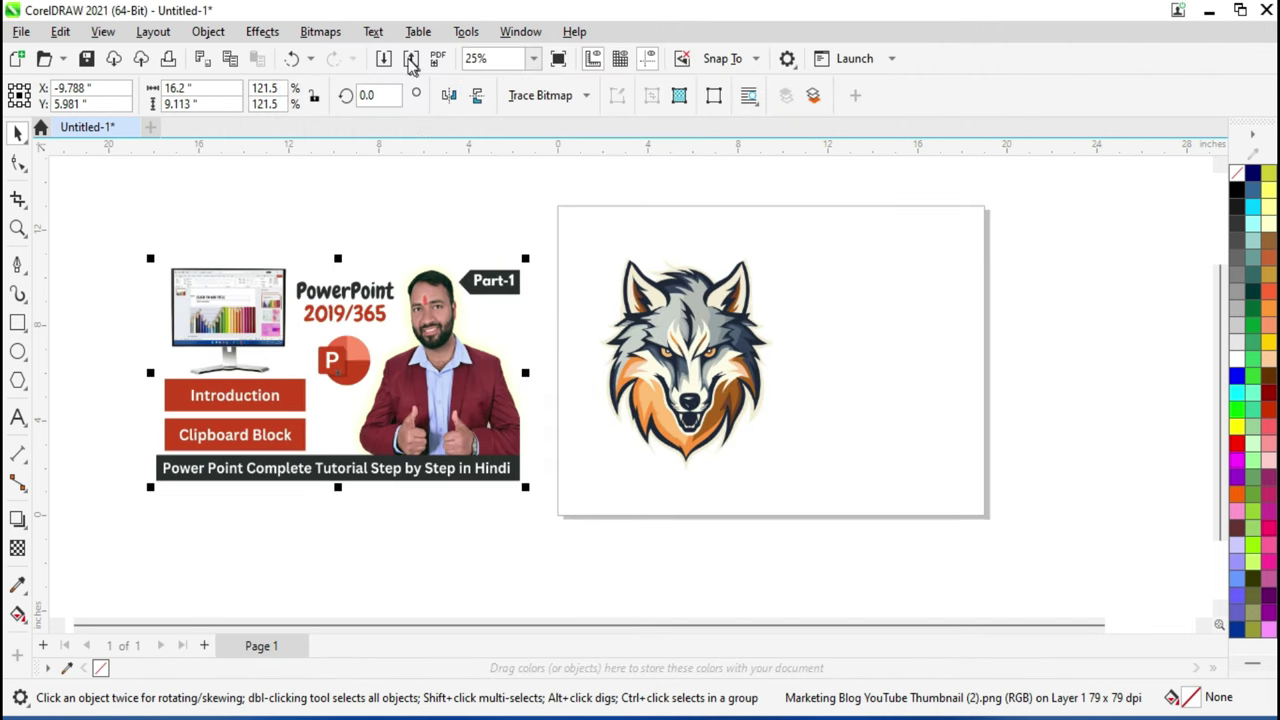
- Preview and reject a Low Quality Image trace, then start a Clipart outline trace of the thumbnail
click(330, 32)
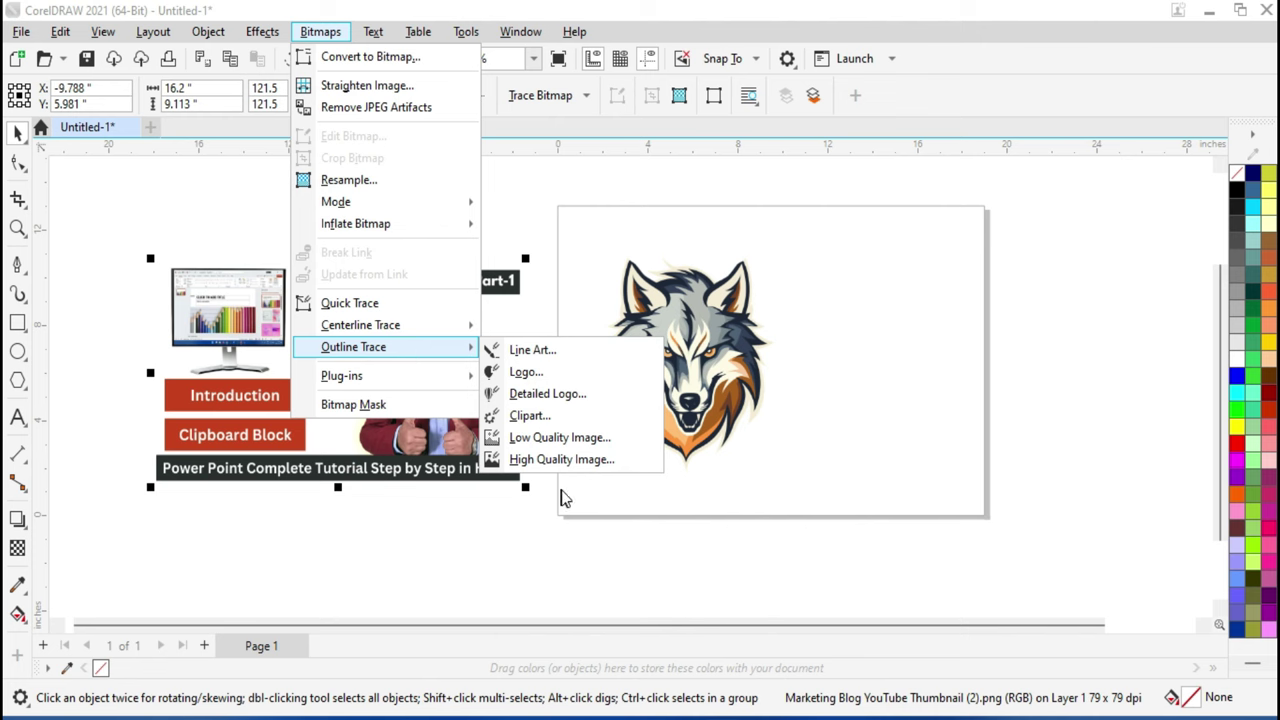
click(610, 442)
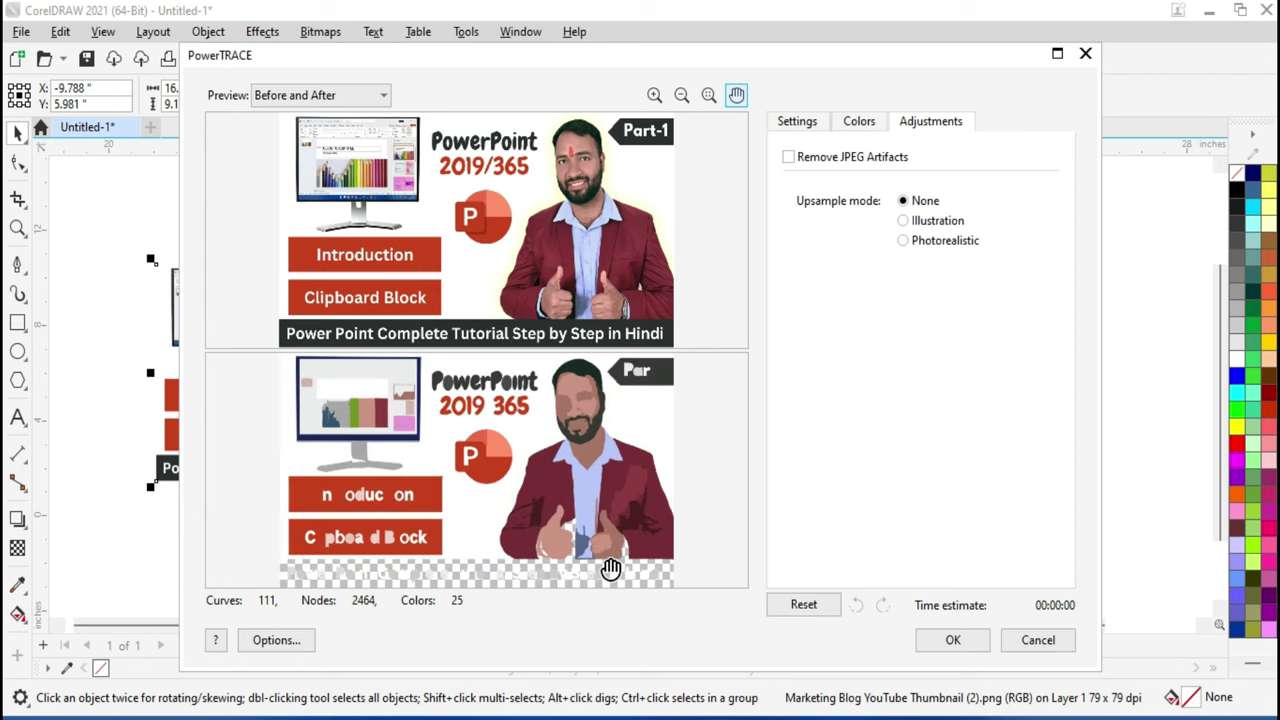
click(1048, 641)
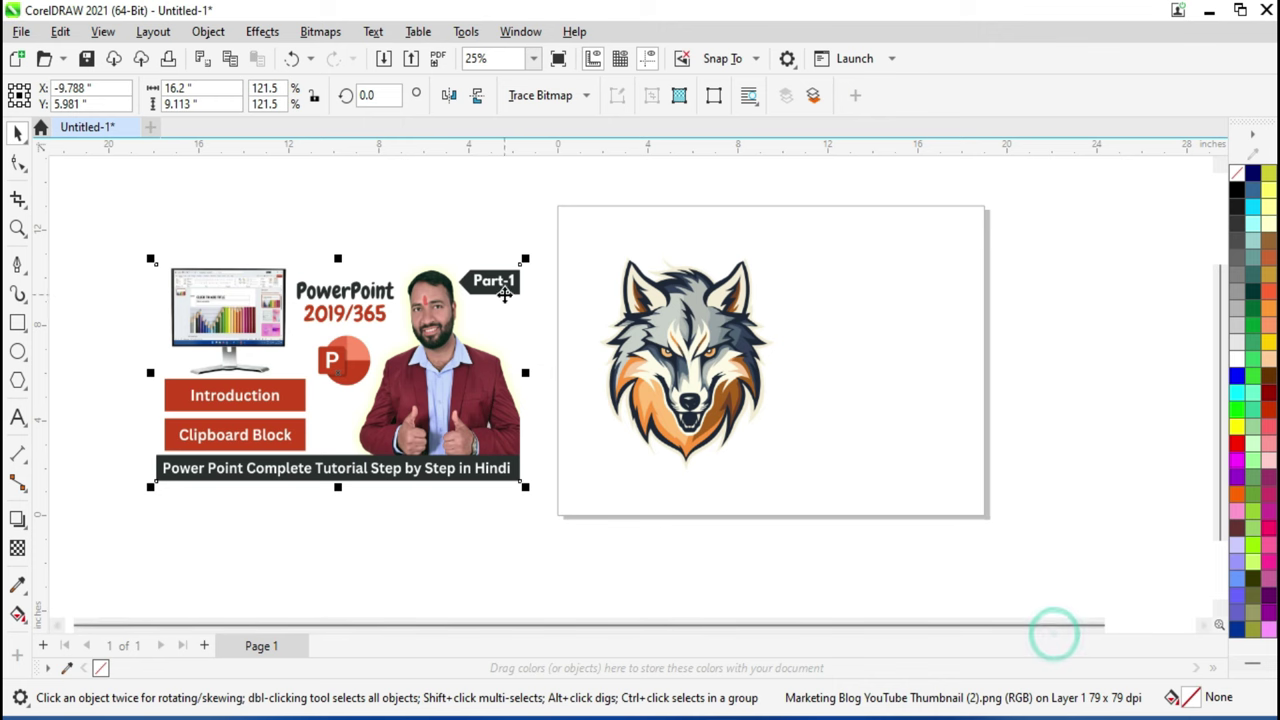
click(320, 31)
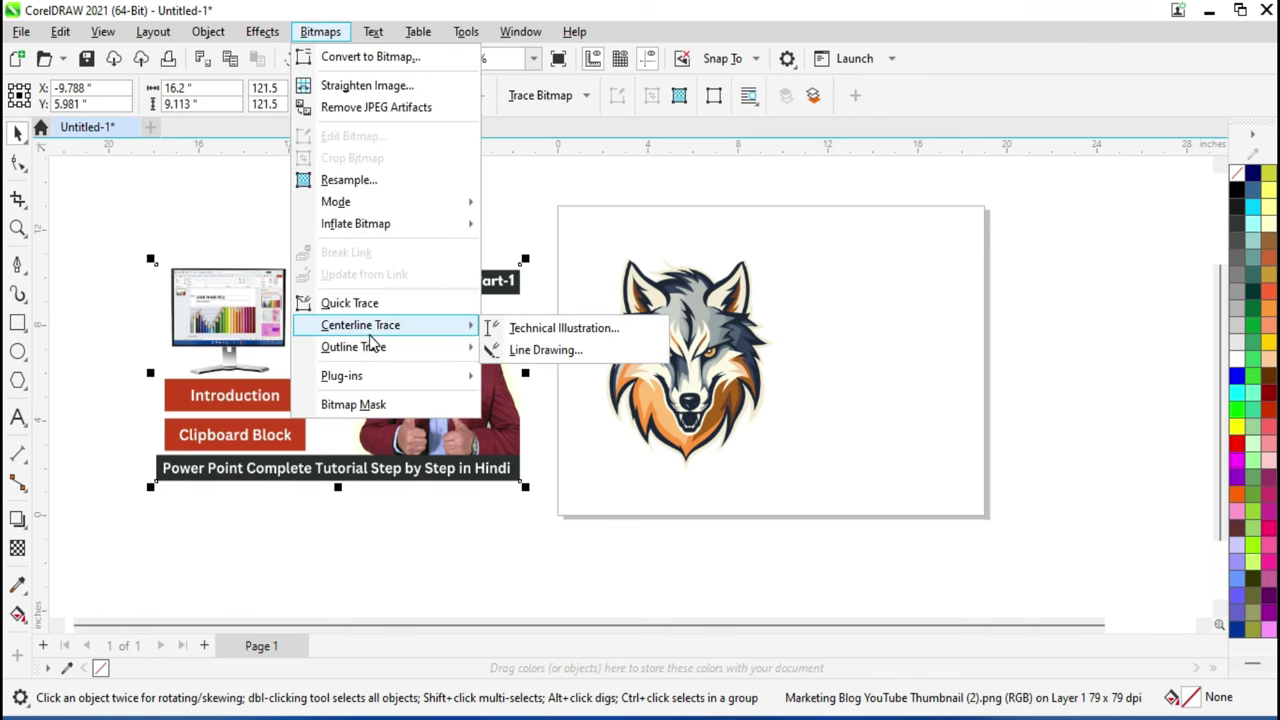
mouse_move(353, 347)
click(575, 416)
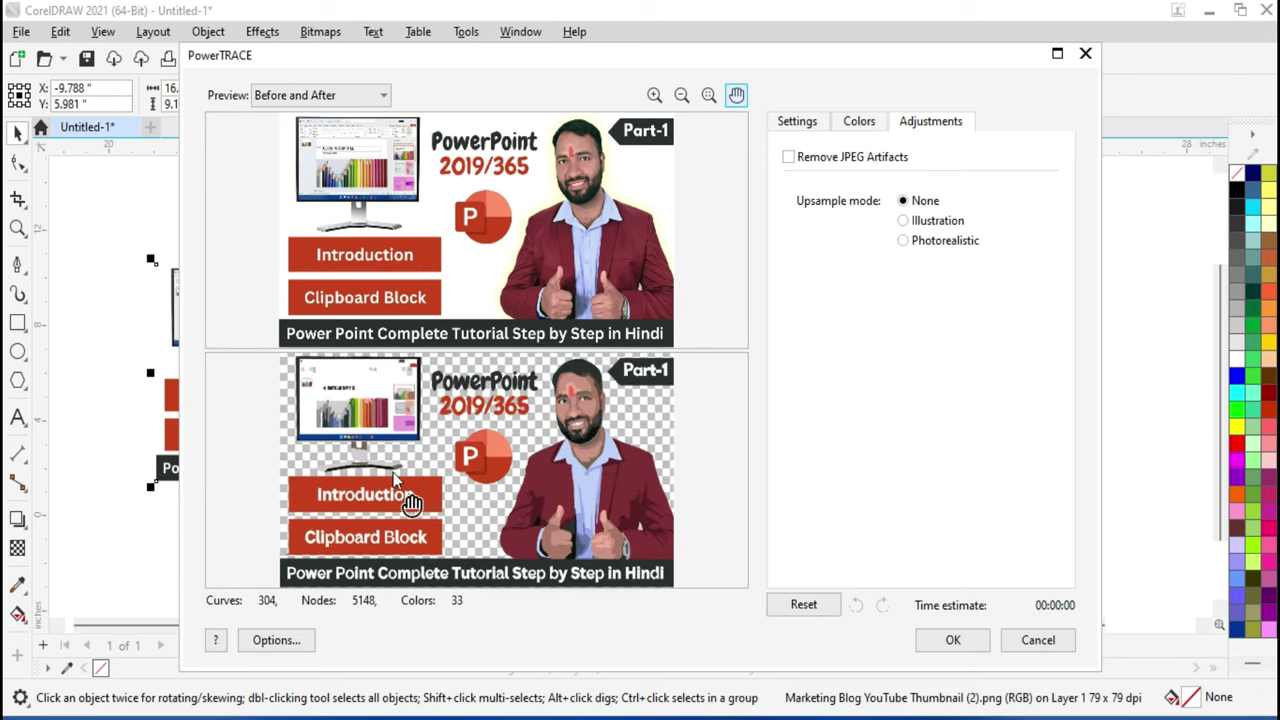
- Apply the Clipart trace, move the vector copy onto the page right of the wolf, and reselect the original bitmap
click(950, 640)
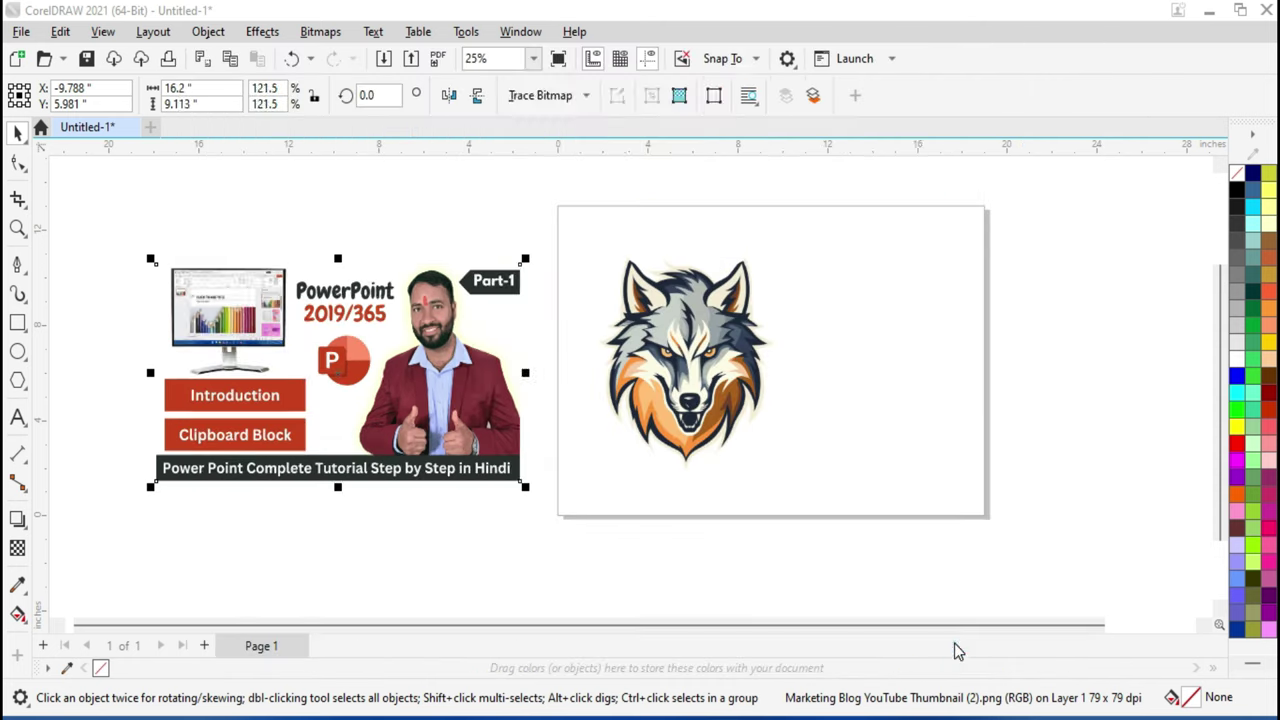
mouse_move(440, 410)
mouse_down()
mouse_move(913, 487)
mouse_move(1075, 447)
mouse_up()
click(900, 523)
scroll(1078, 380, up, 2)
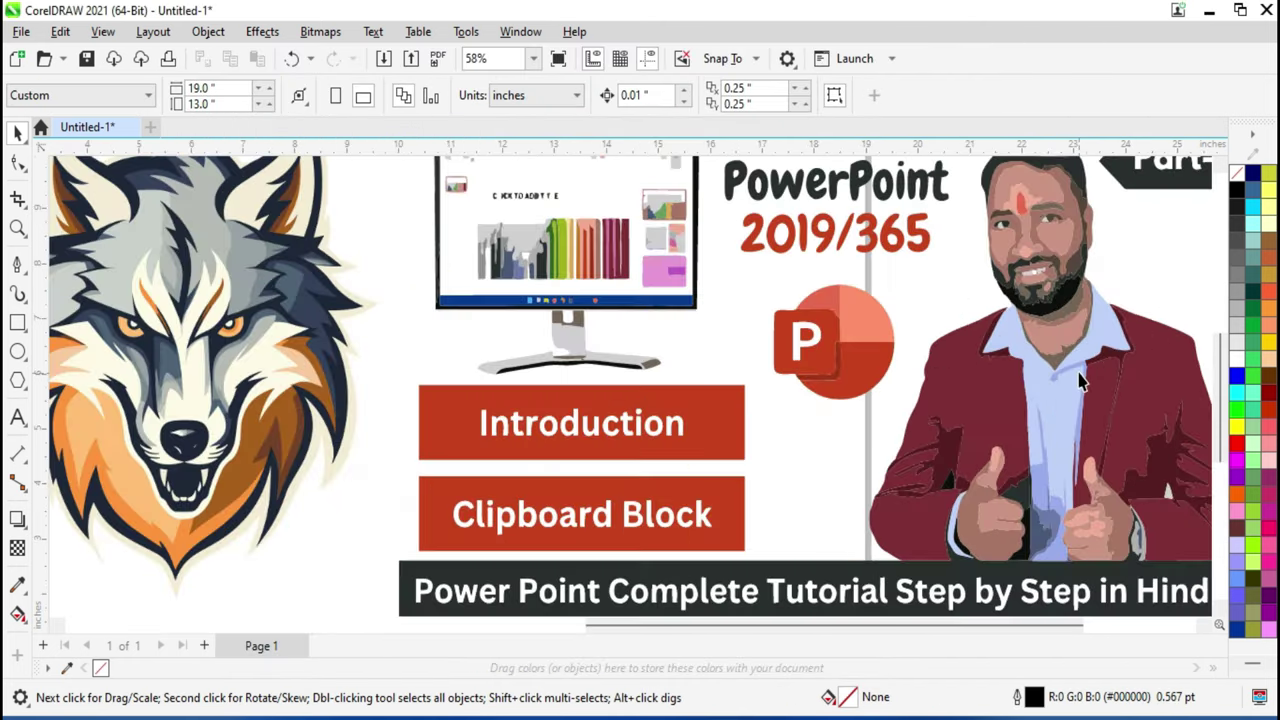
scroll(1090, 325, down, 2)
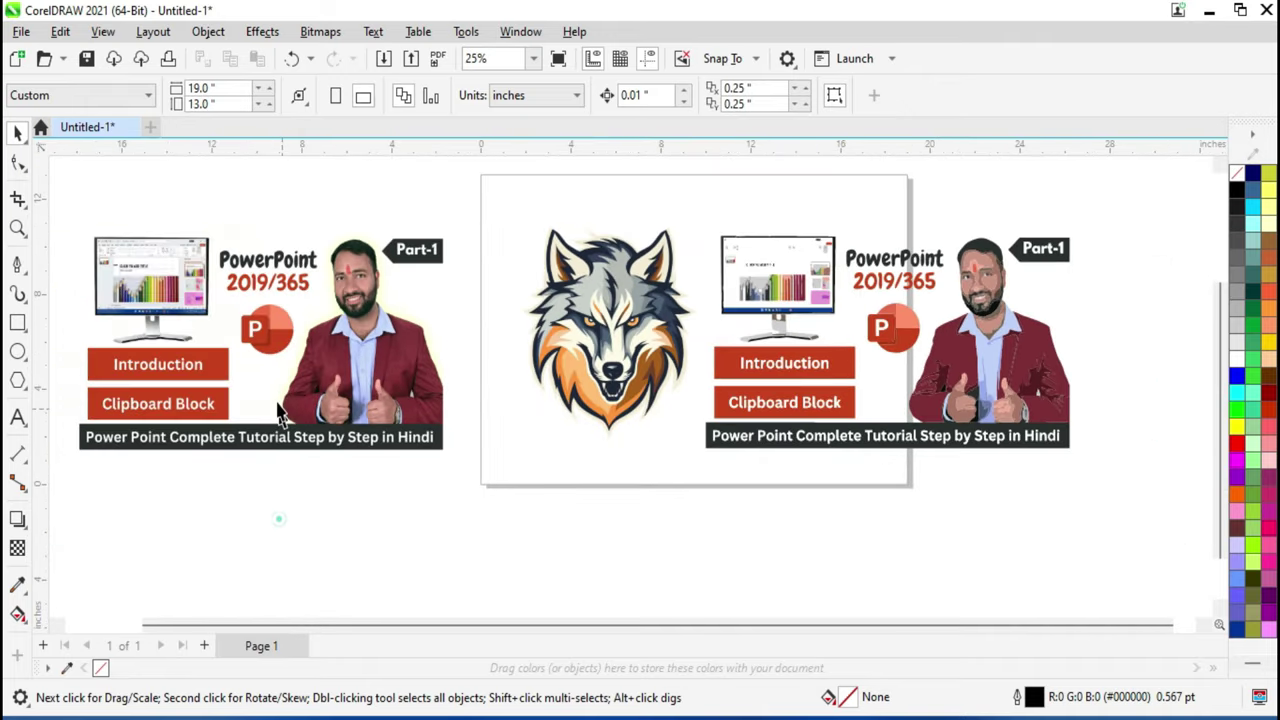
click(267, 370)
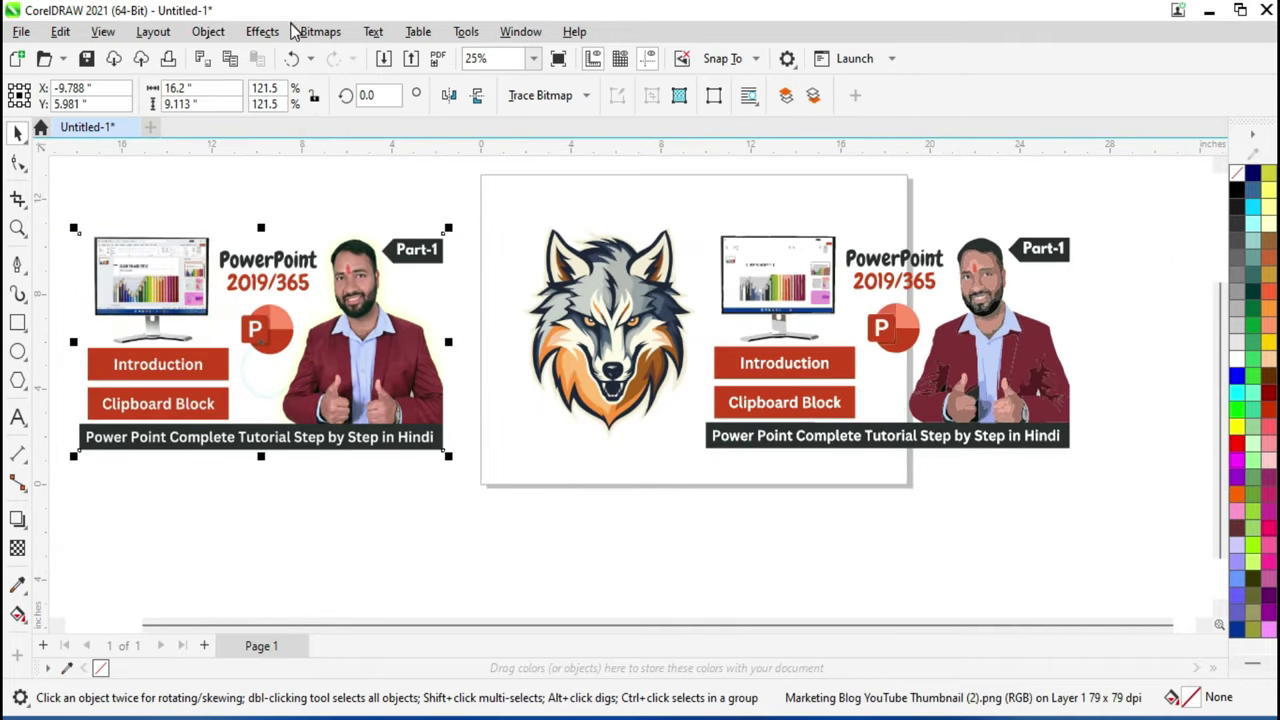
click(320, 31)
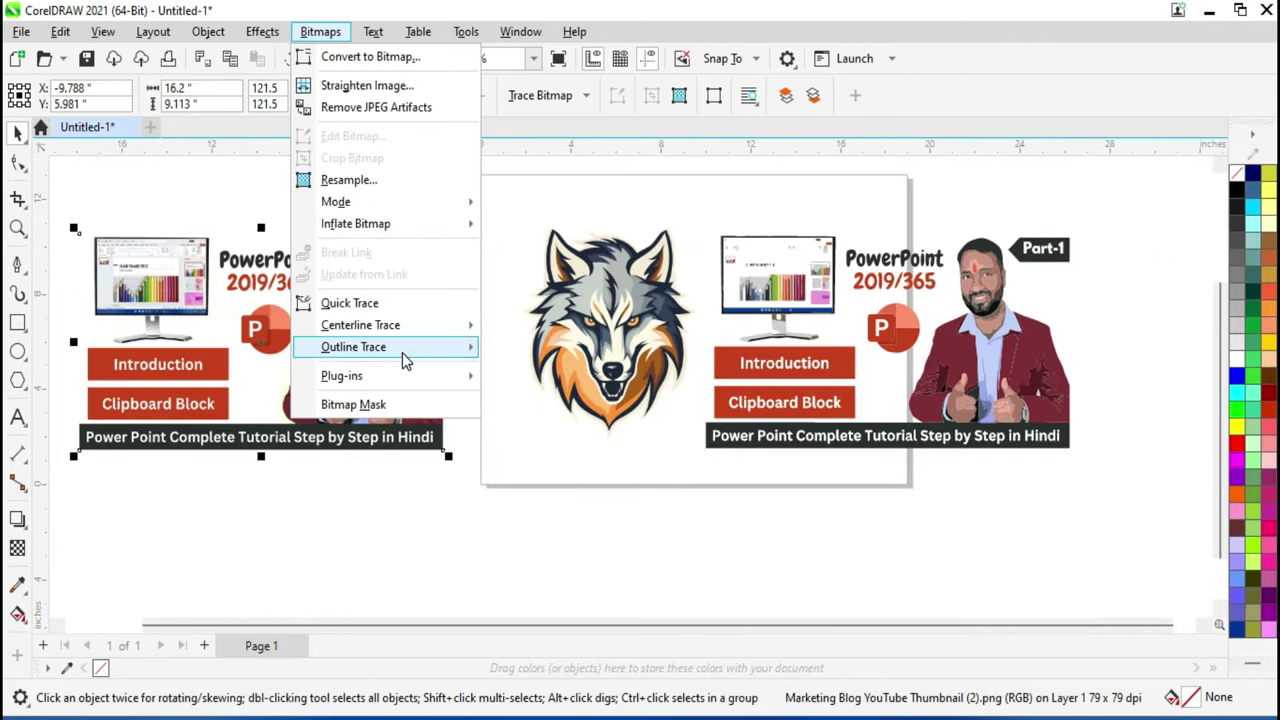
mouse_move(353, 347)
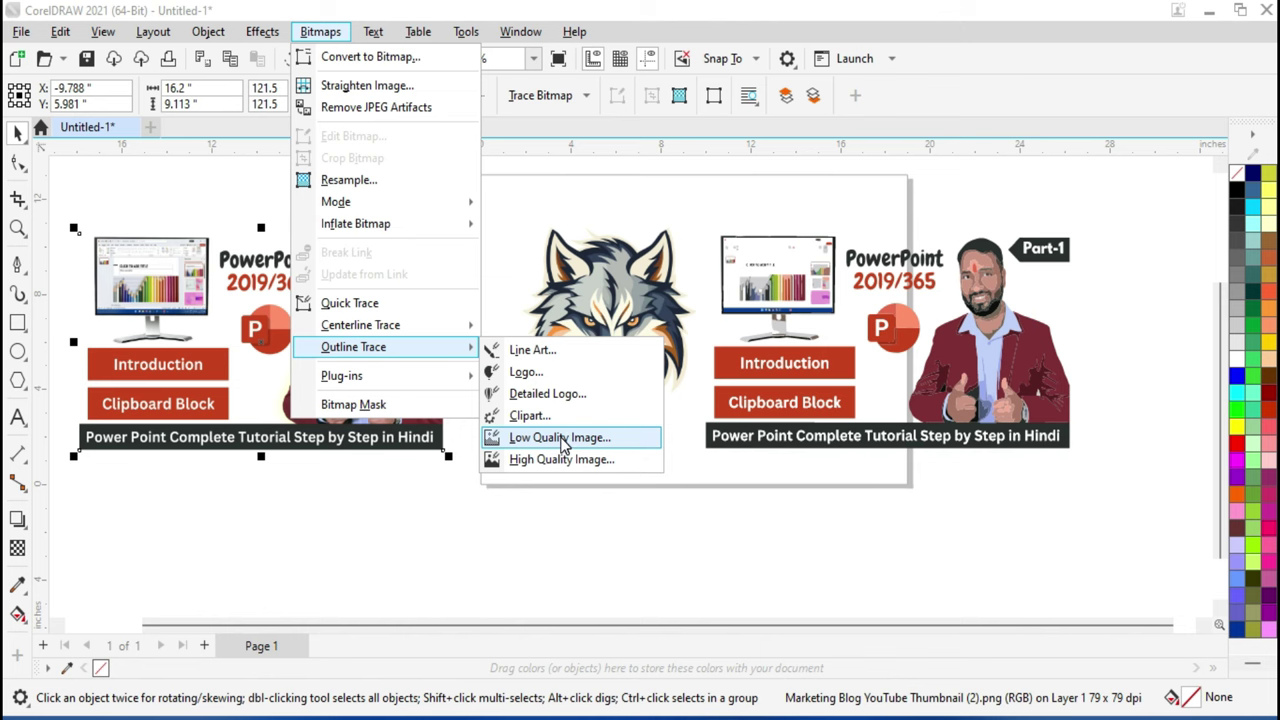
- Dismiss the Outline Trace presets without tracing the original thumbnail again
click(560, 438)
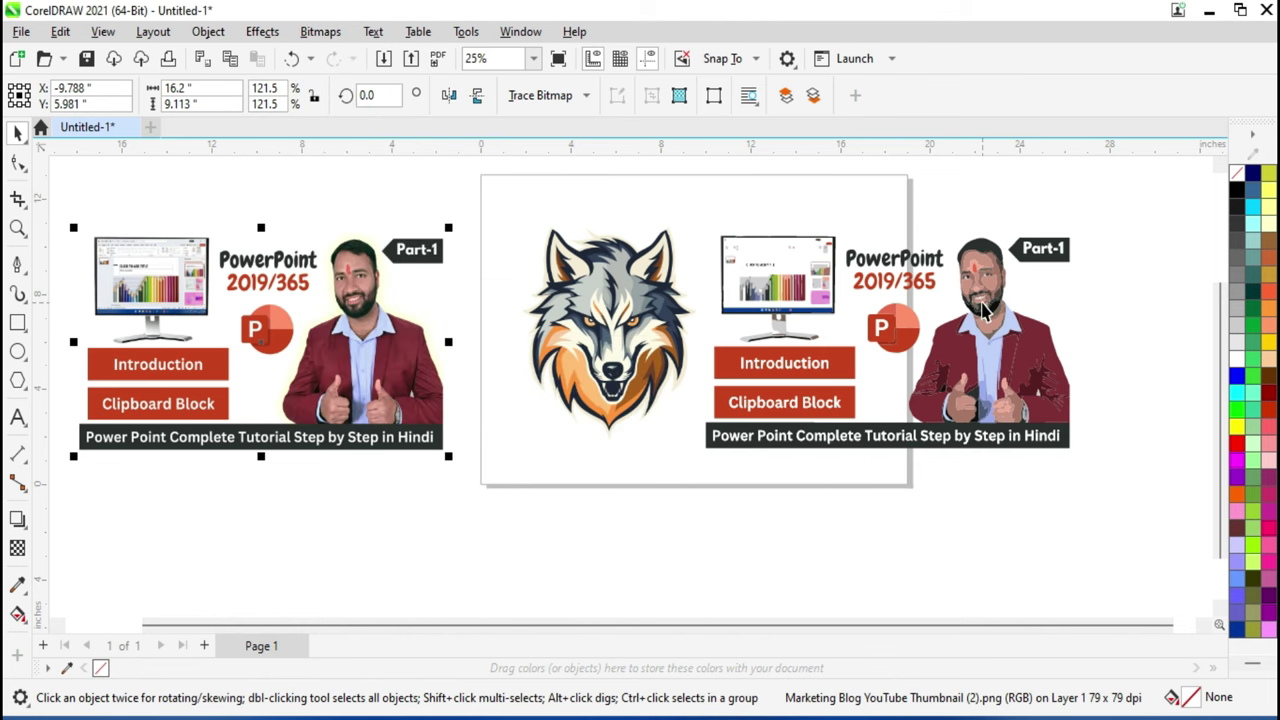